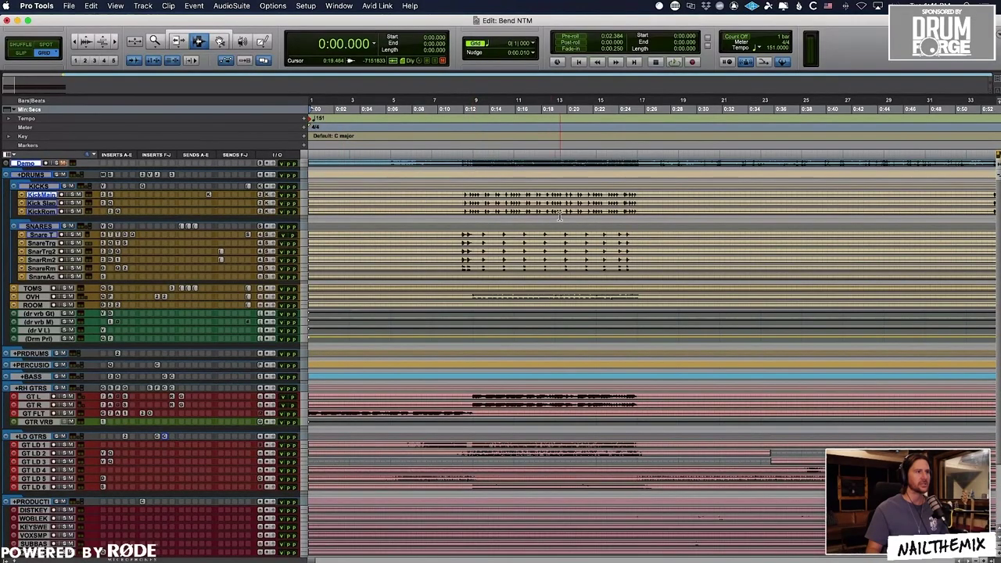
Play the intro selected from the session start to bar 9 and add a marker named INTRO at the session start
left_click(472, 163, "shift")
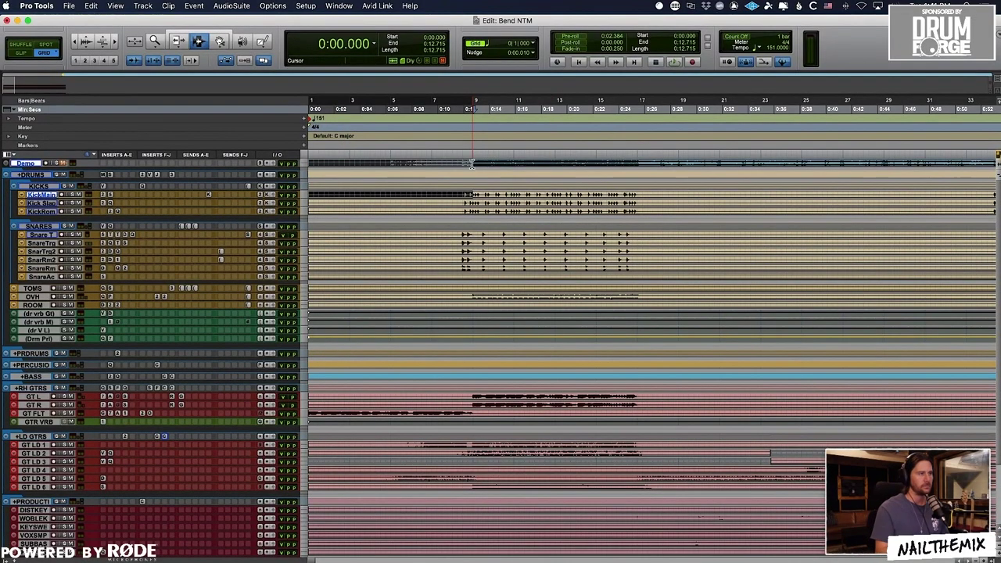
key("space")
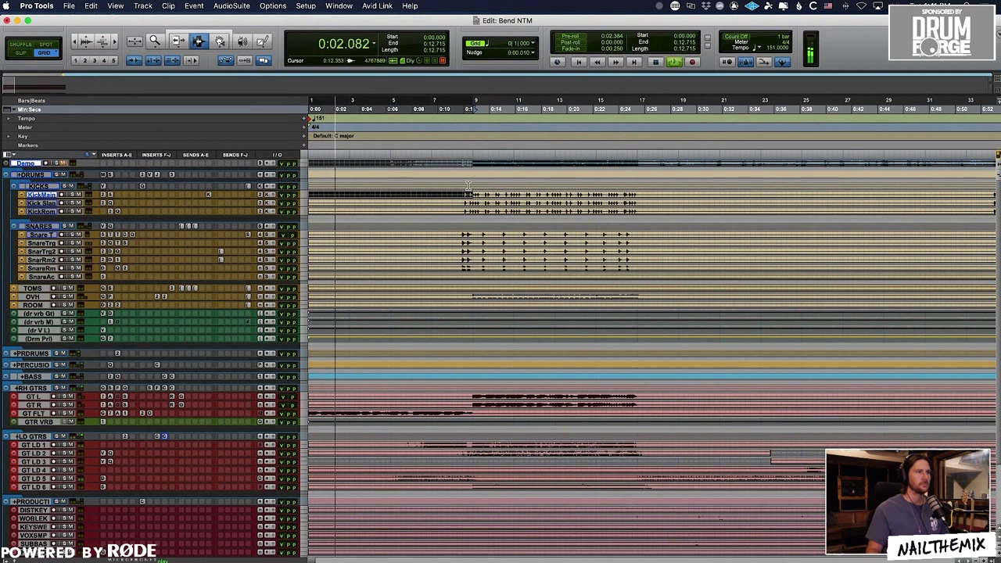
key("KP_Enter")
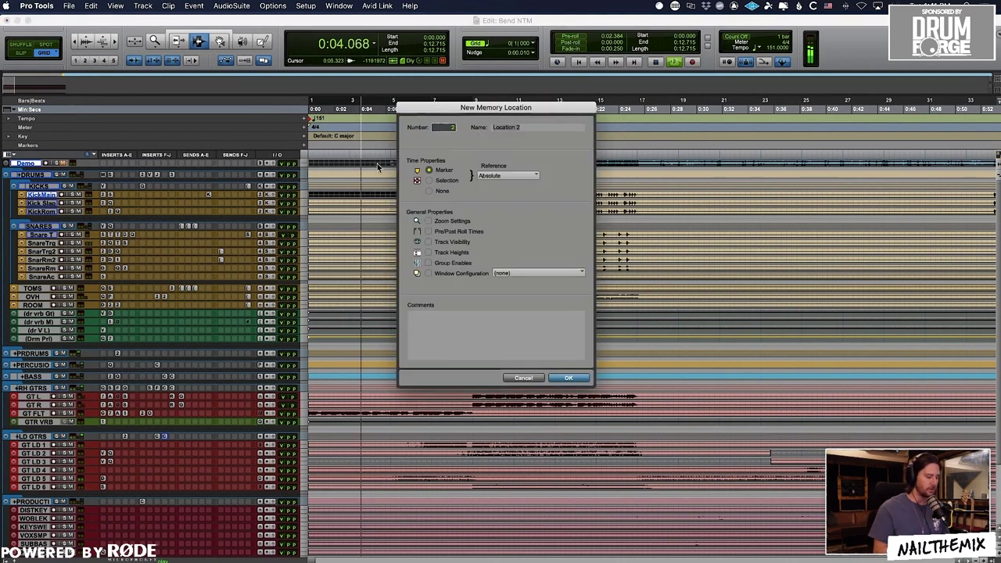
type("INTRO")
key("Return")
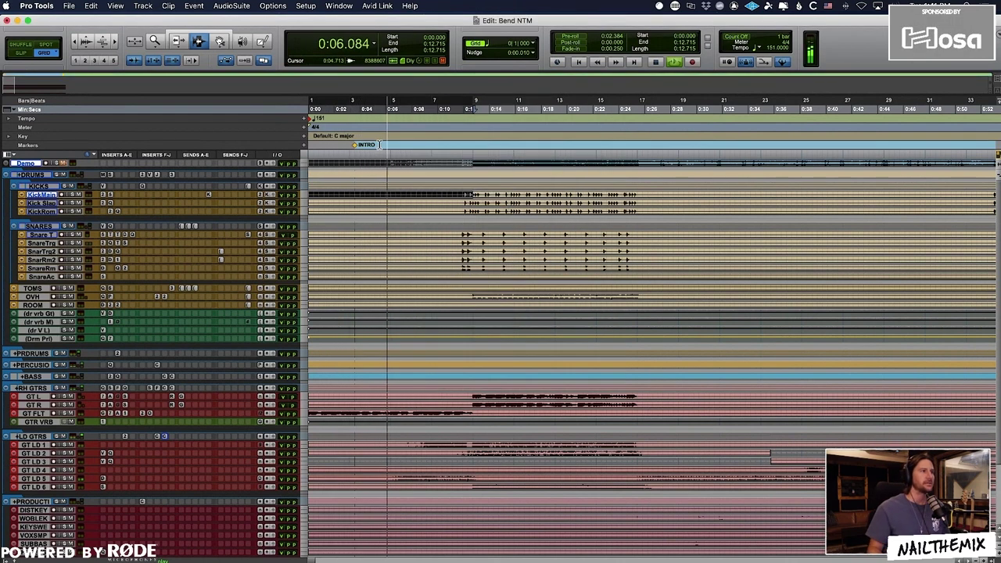
left_click_drag(356, 144, 313, 145)
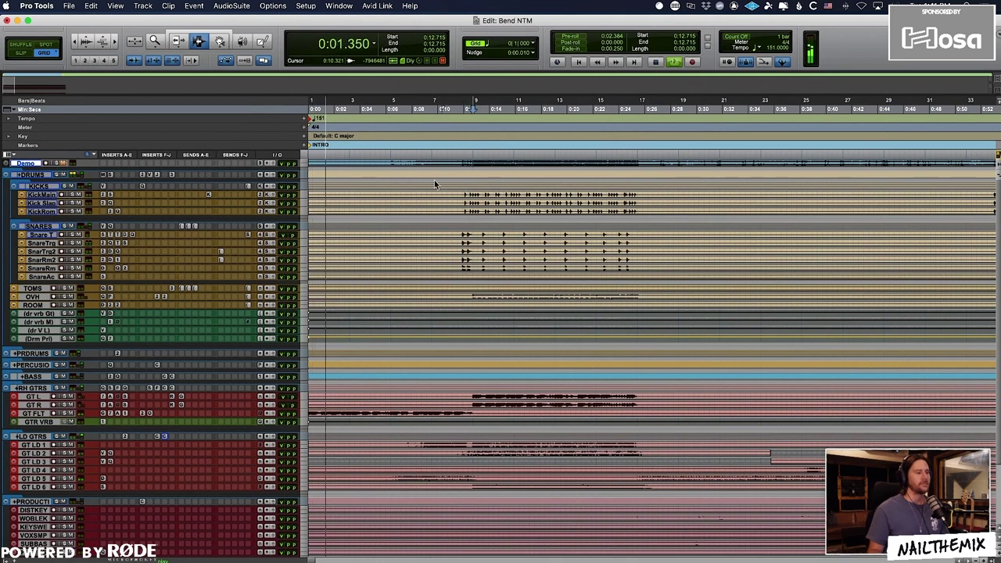
Play from about bar 5 through the transition after bar 9, and stop playback
key("space")
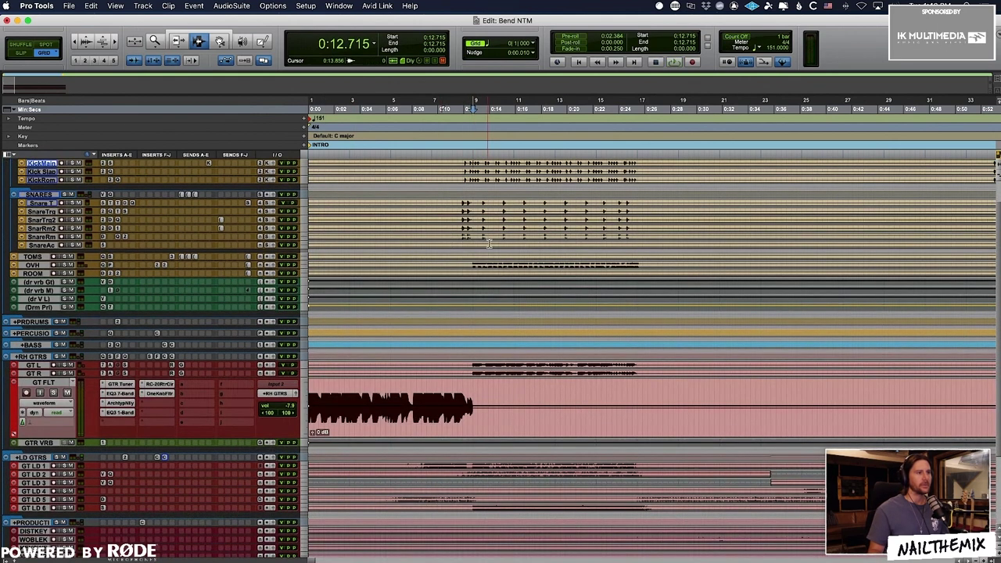
left_click(399, 168)
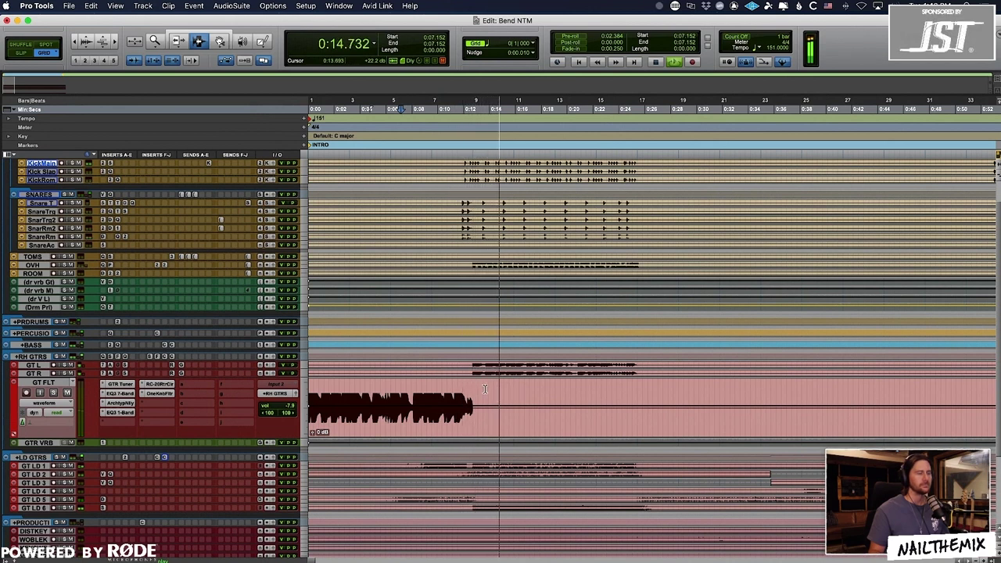
key("space")
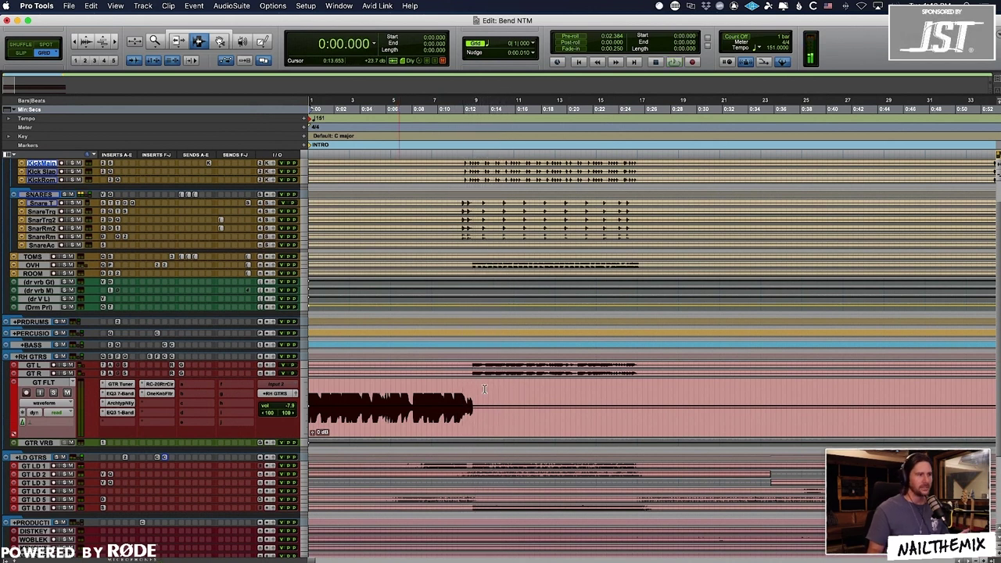
Increase the height of the Master 2 track so its insert list is readable
scroll(485, 389, "down", 5)
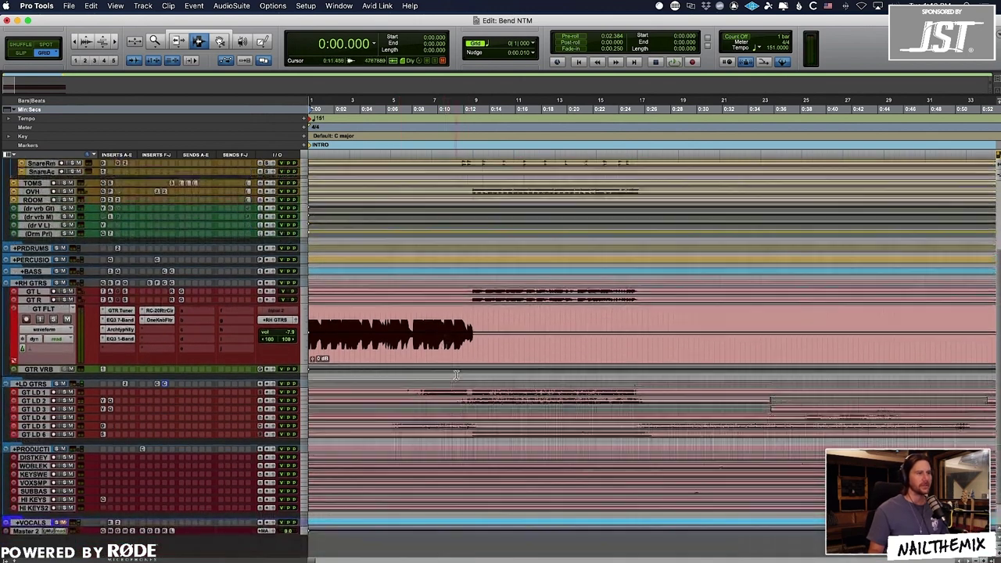
scroll(456, 375, "up", 2)
scroll(456, 376, "down", 4)
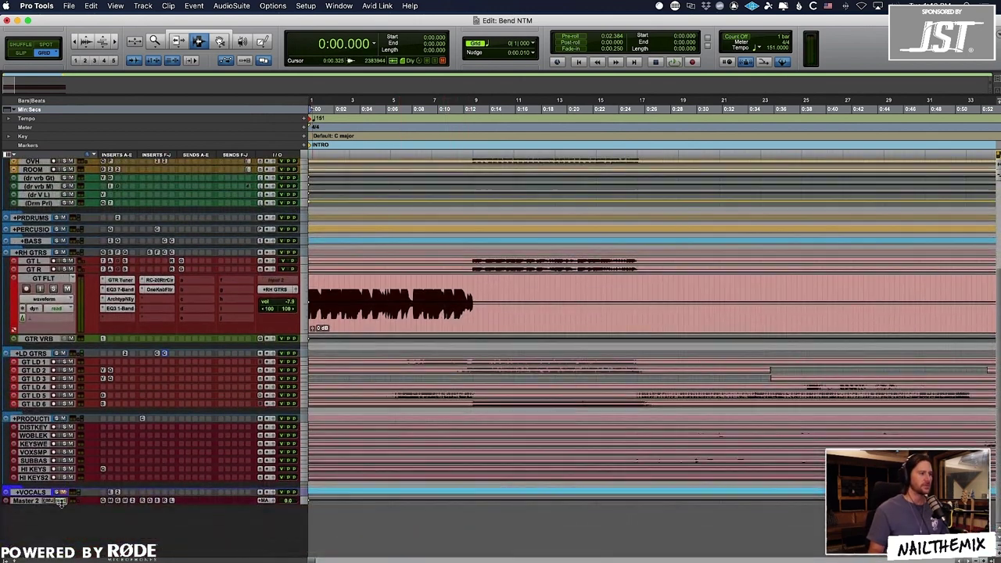
left_click_drag(61, 504, 62, 546)
scroll(150, 492, "down", 1)
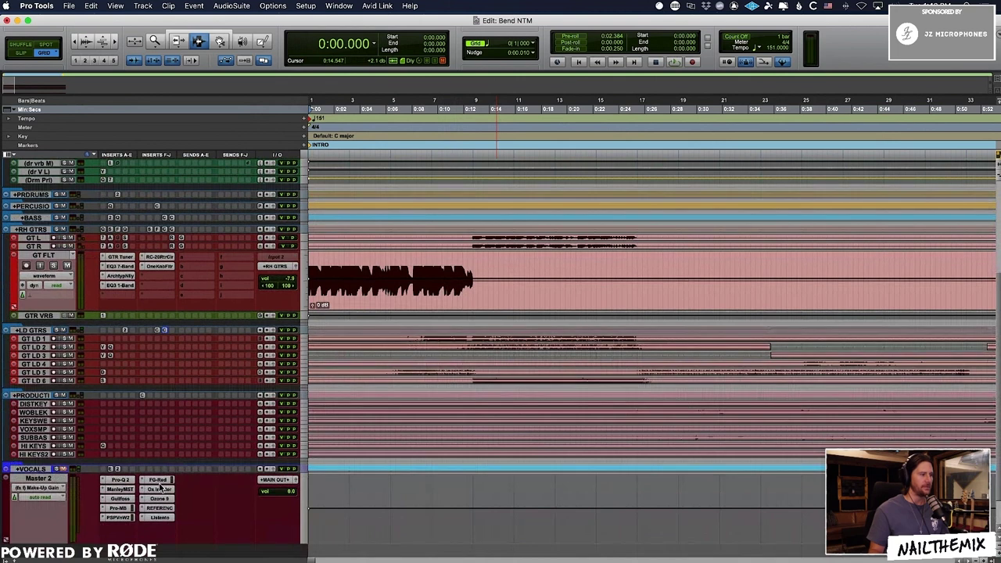
Inspect the FG-Red insert on Master 2 and its make-up gain automation from the session start to bar 9
left_click(158, 481)
right_click(811, 203)
left_click(807, 201)
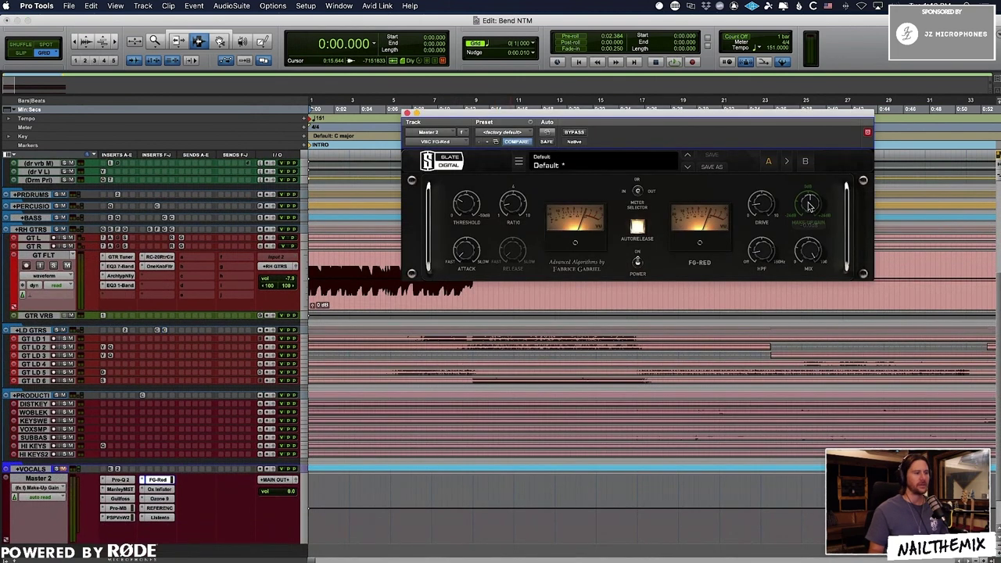
left_click_drag(472, 496, 311, 508)
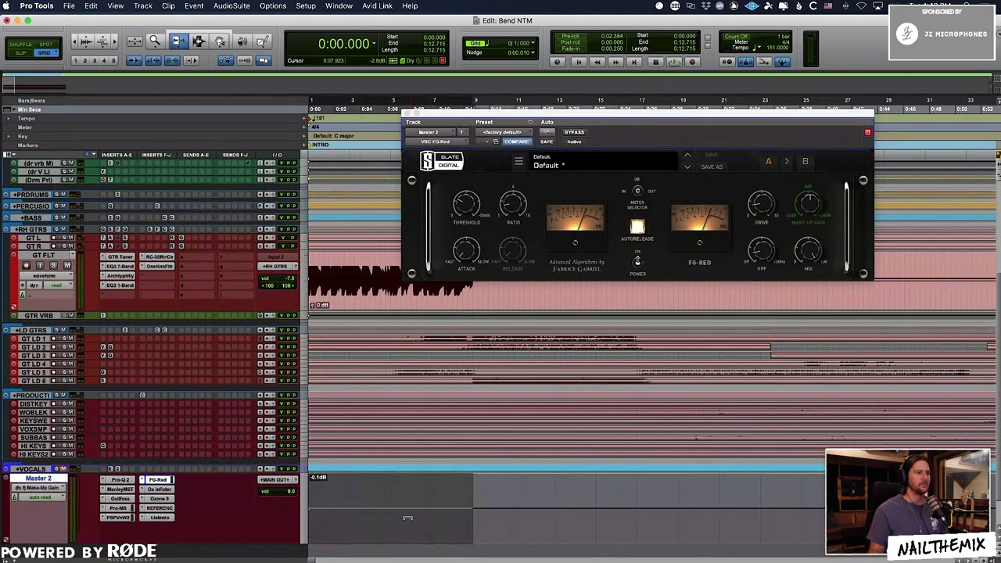
left_click(396, 519)
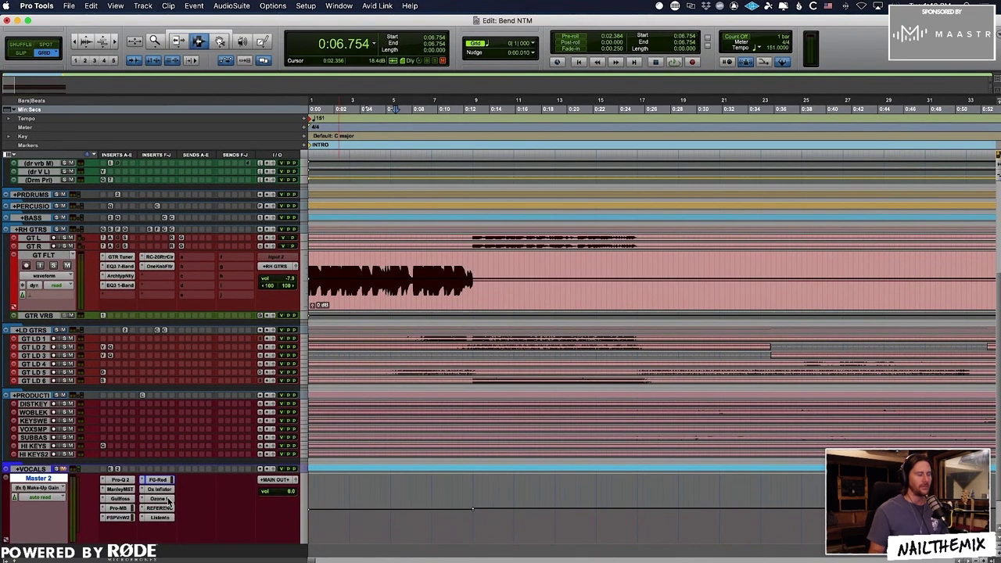
Check the automation views offered on Master 2 and inspect the Ozone 9 Maximizer settings
left_click(48, 488)
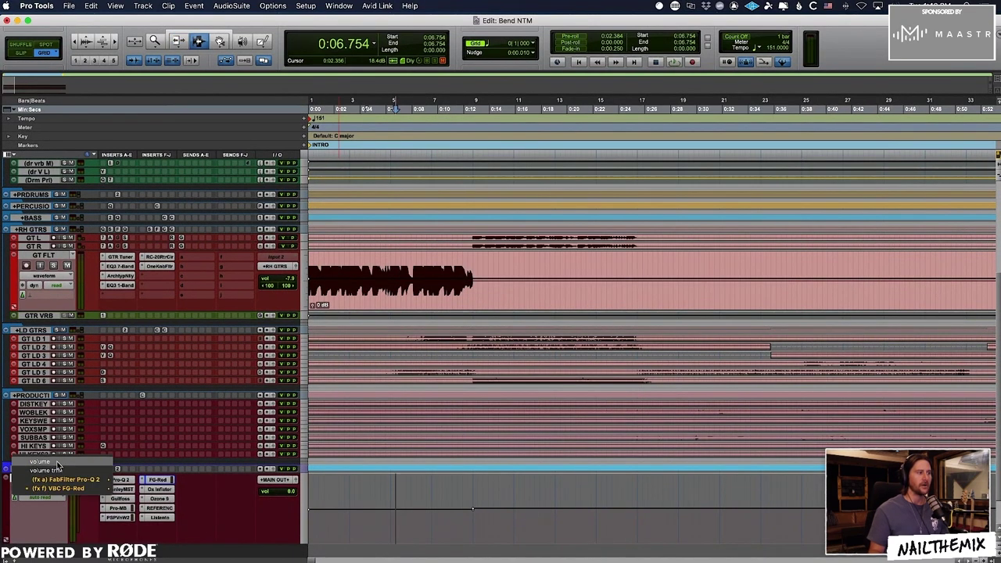
left_click(215, 510)
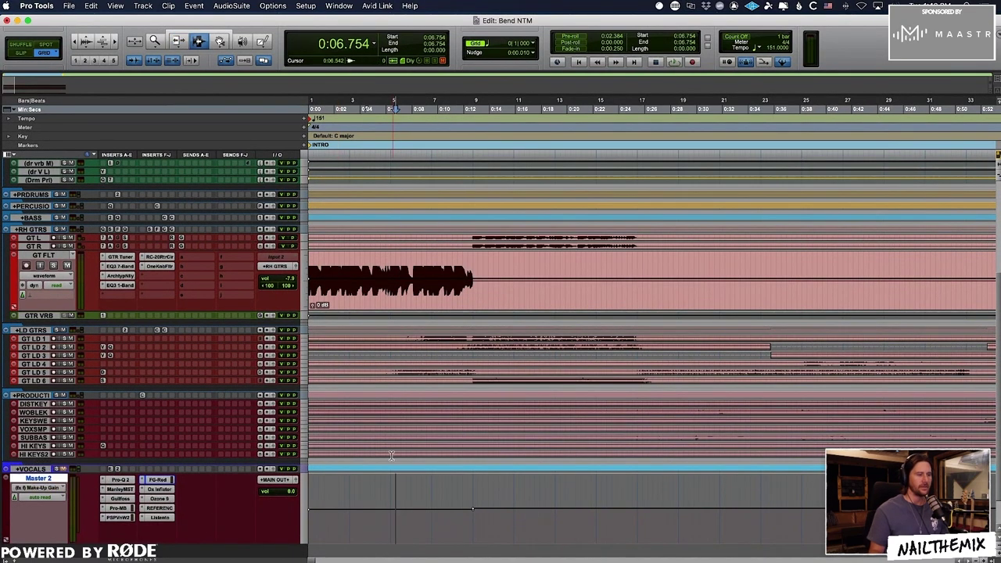
left_click(162, 500)
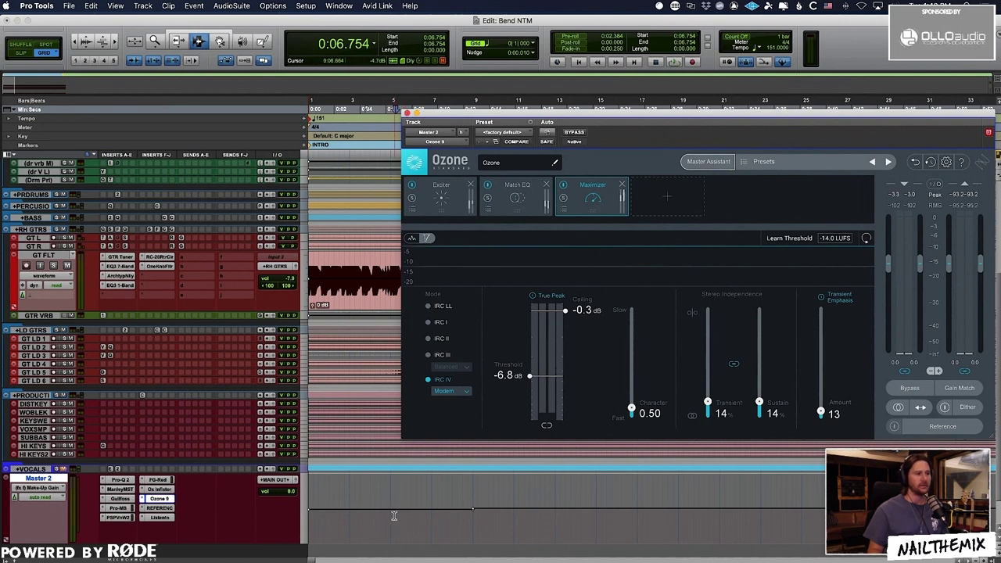
left_click_drag(494, 510, 690, 510)
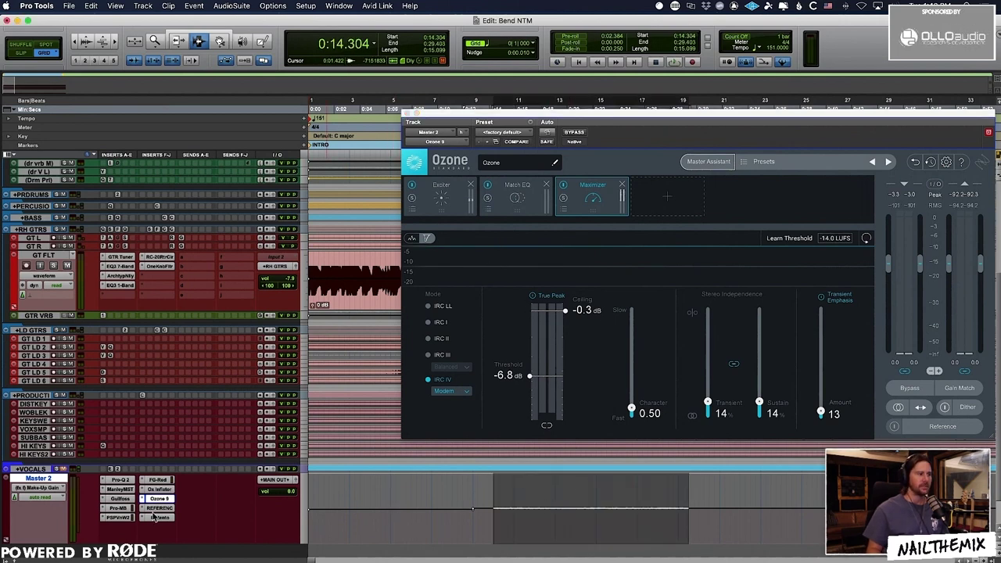
left_click(405, 115)
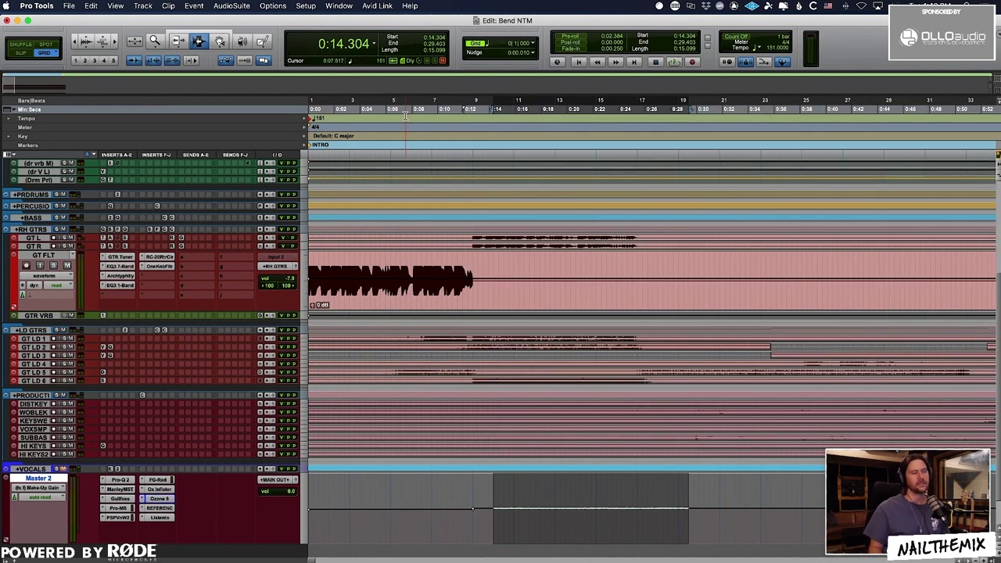
Play the session from the start, zoomed in on the intro, with the GT FLT guitar track soloed
key("Return")
key("t")
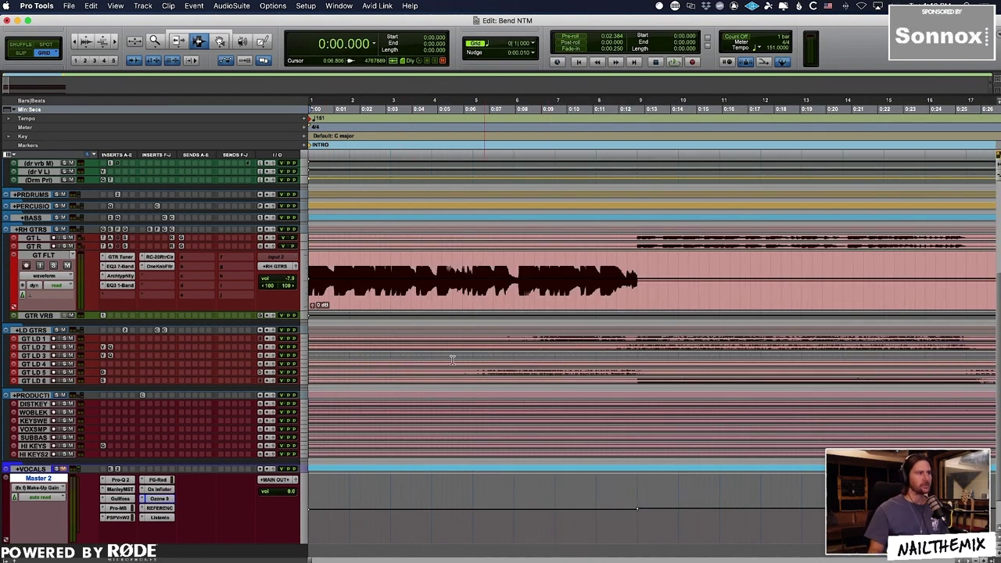
key("space")
left_click(53, 266)
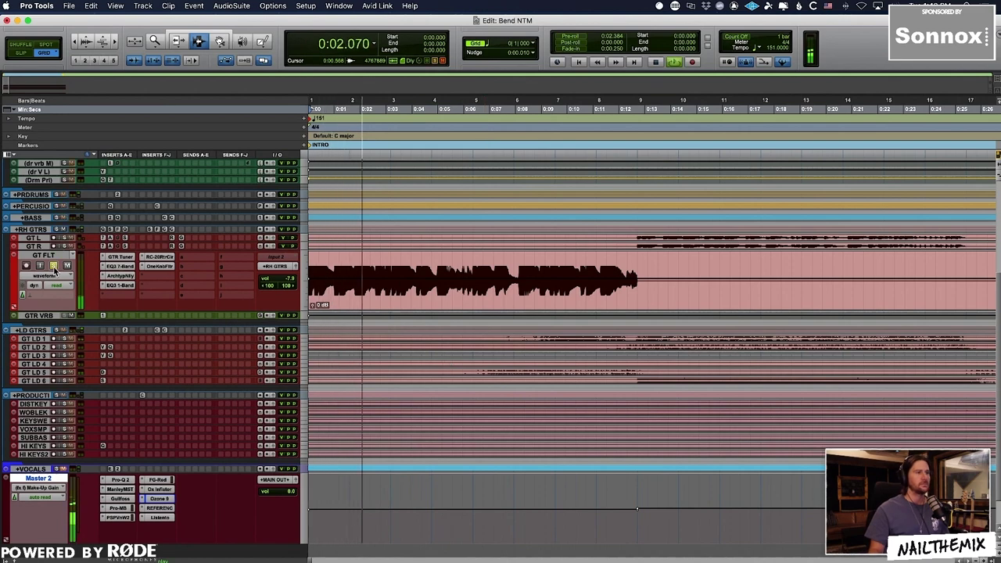
In the RC-20 insert on GT FLT, nudge the EQ cut range upward and set the wobble balance to 100% wow during playback
left_click(156, 258)
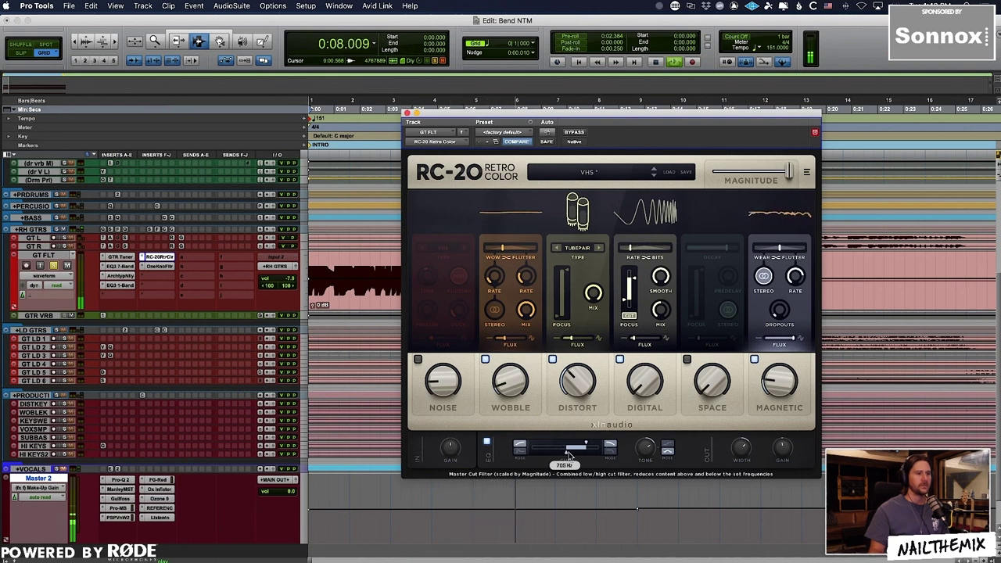
left_click_drag(579, 454, 588, 450)
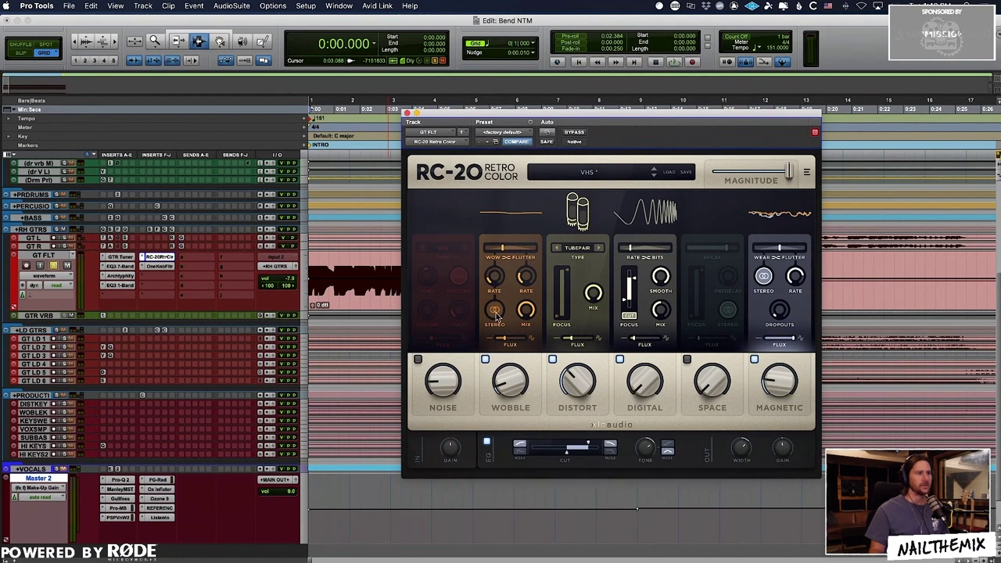
key("space")
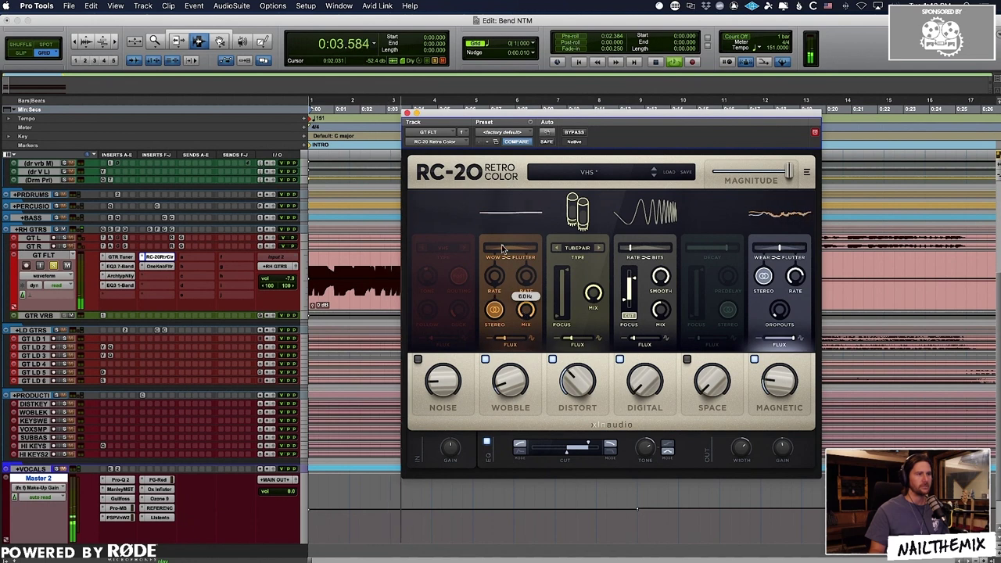
left_click_drag(503, 249, 490, 253)
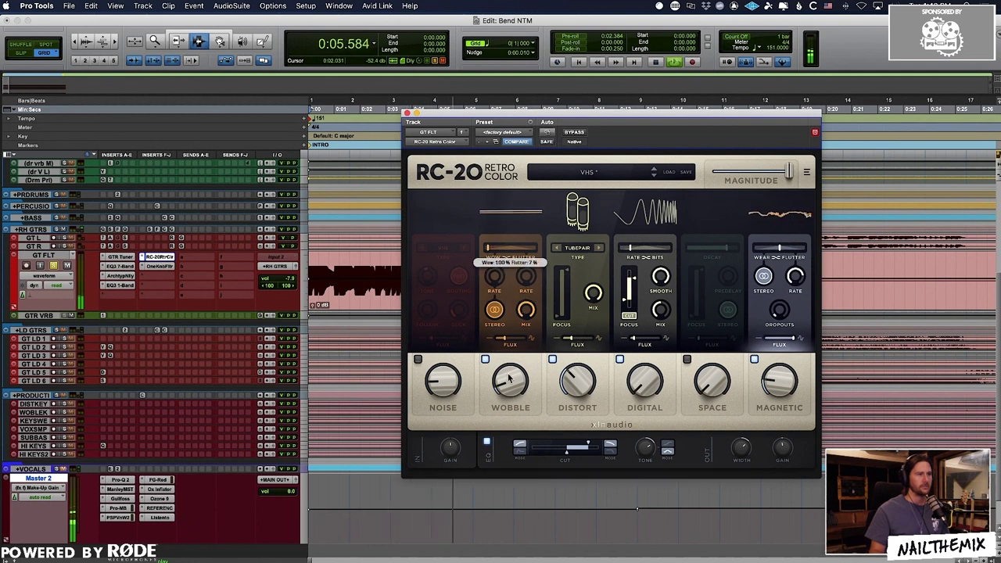
mouse_move(507, 391)
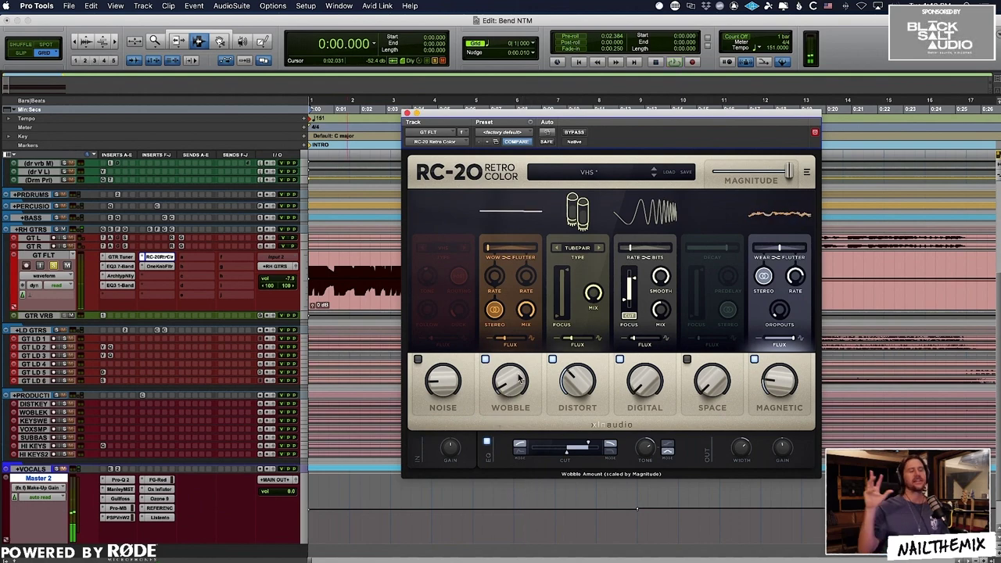
key("space")
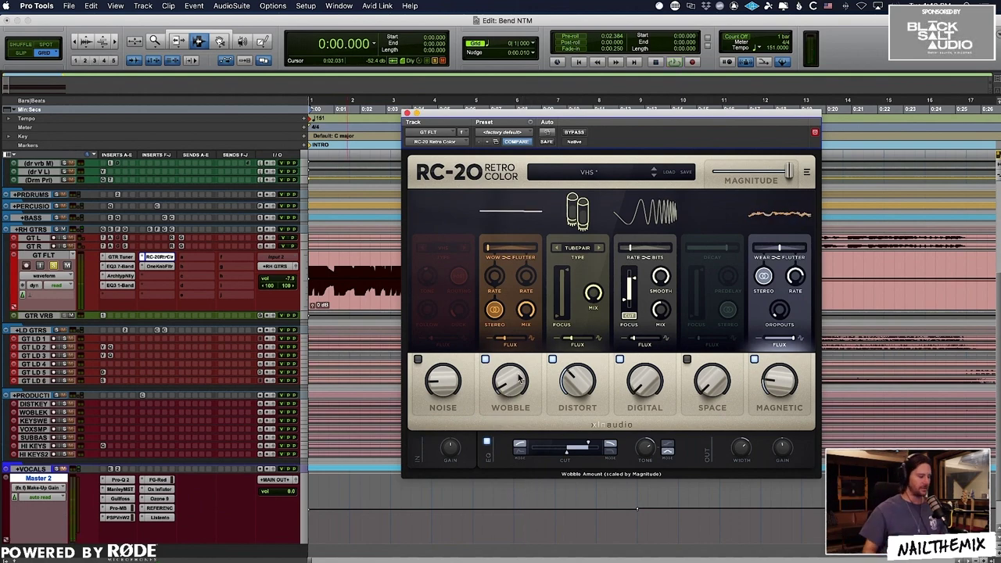
left_click(408, 114)
Increase the height of the GT LD 1 track, with the timeline zoomed back out, and start playback
key("r")
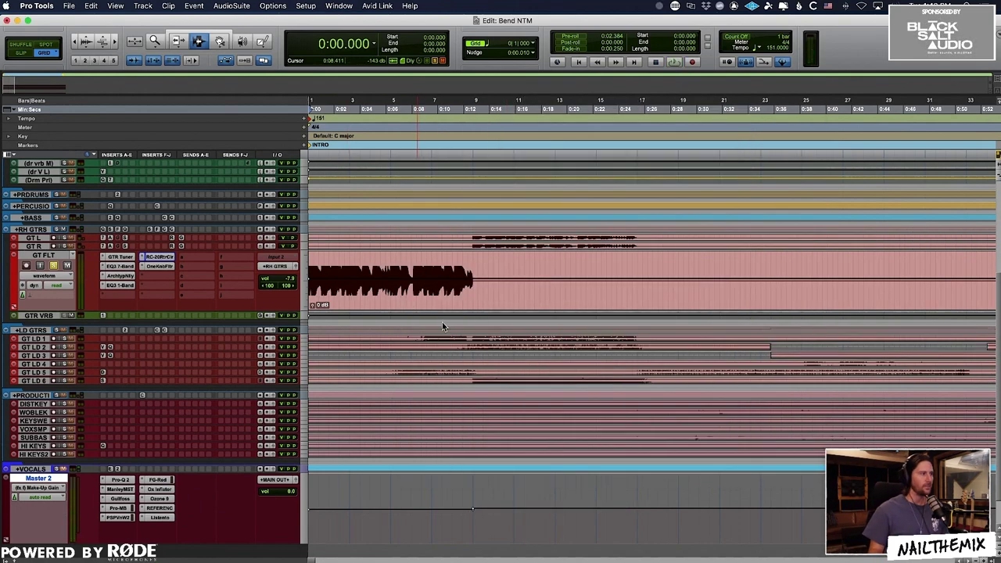
left_click_drag(64, 341, 63, 407)
key("space")
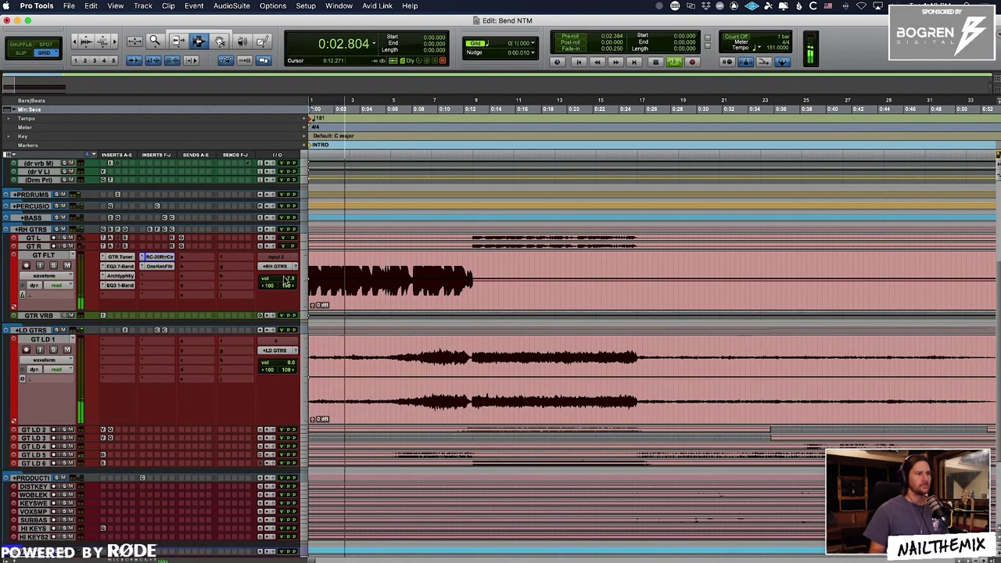
Display the OneKnob Filter automation on the GT FLT track and play the intro while watching the filter knob move
left_click(160, 266)
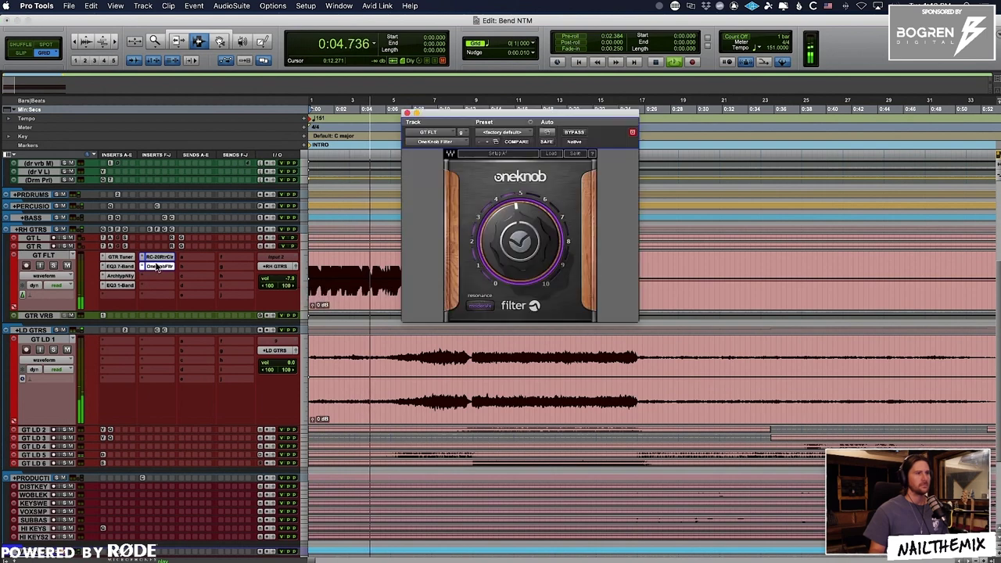
left_click_drag(517, 241, 518, 227)
left_click_drag(507, 116, 755, 242)
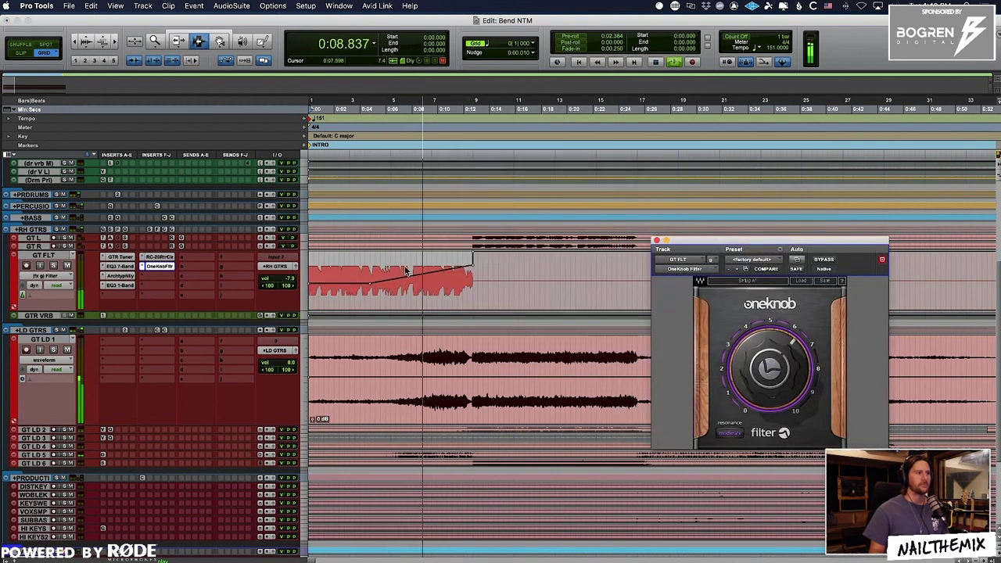
key("space")
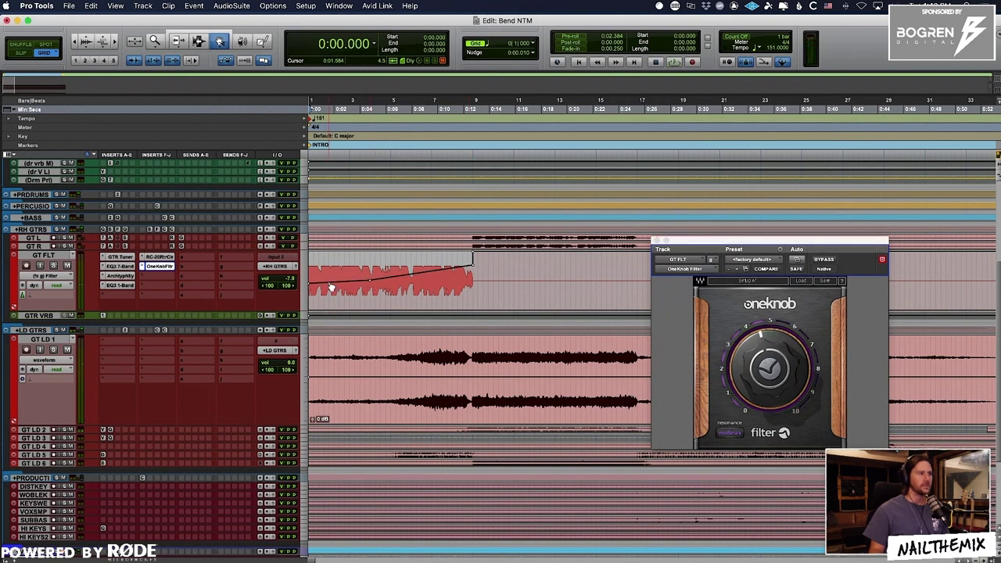
key("space")
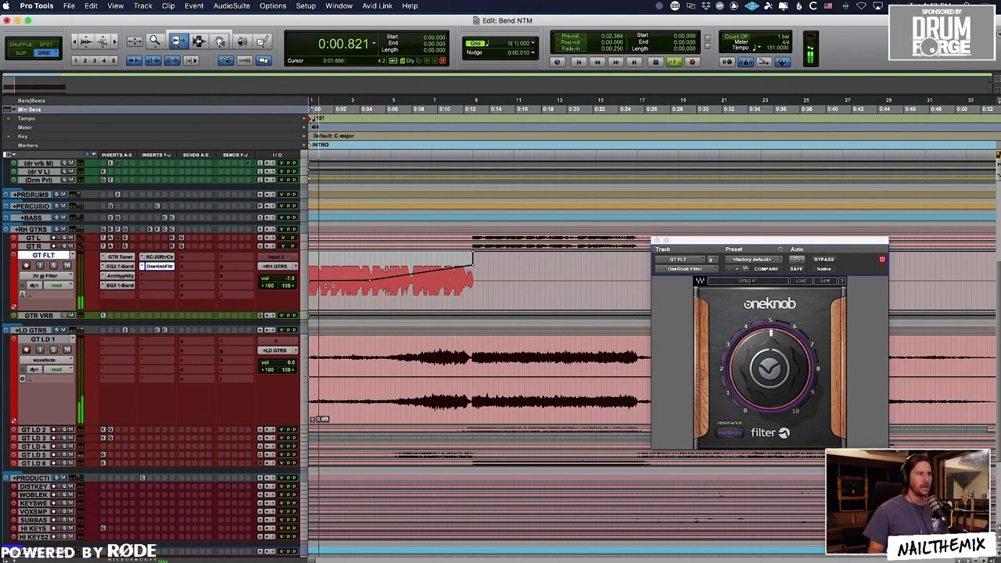
scroll(336, 302, "up", 1)
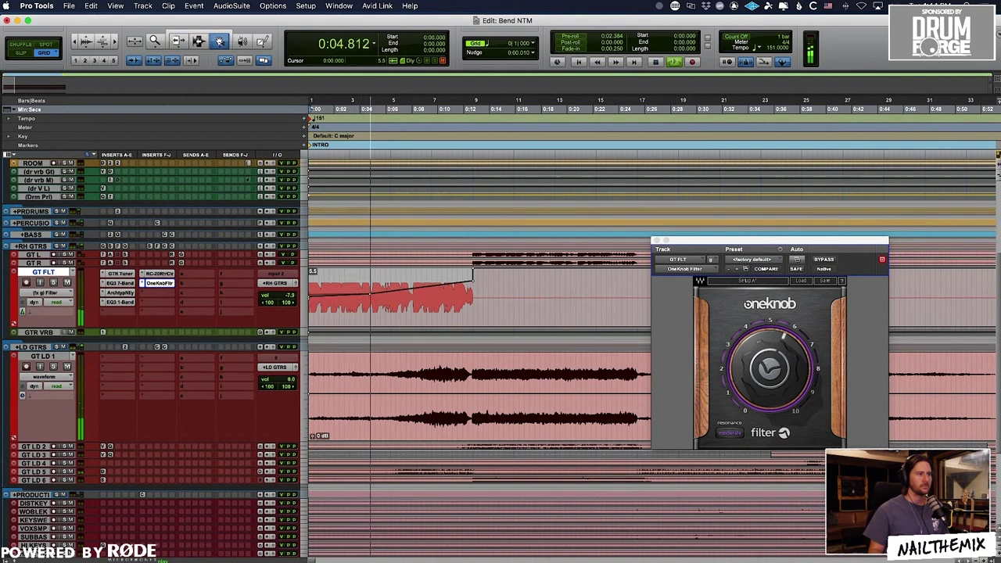
scroll(434, 304, "down", 3)
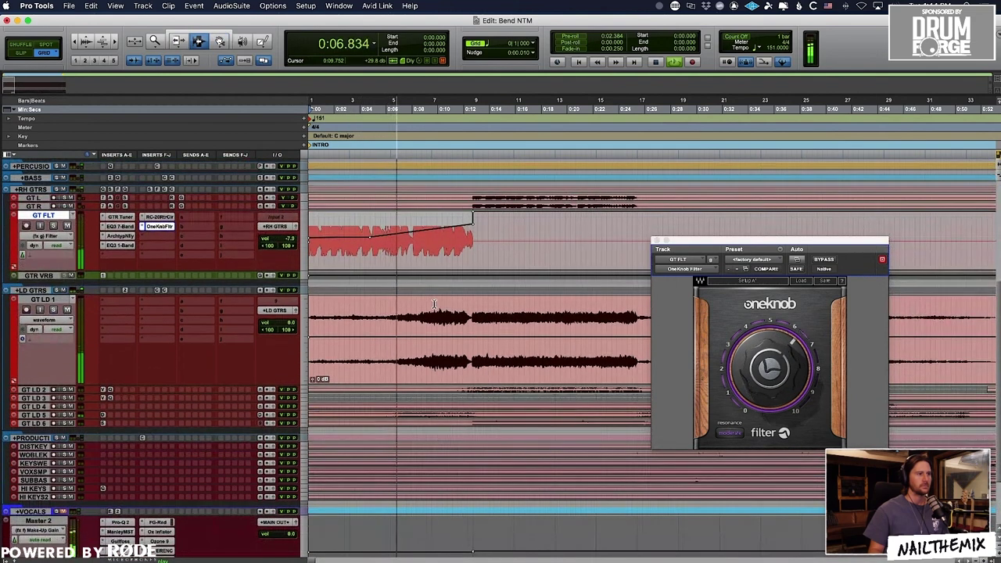
Expand the PRDRUMS folder and enlarge its four tracks, PROD KICK through PROD SNR 2
scroll(438, 313, "up", 10)
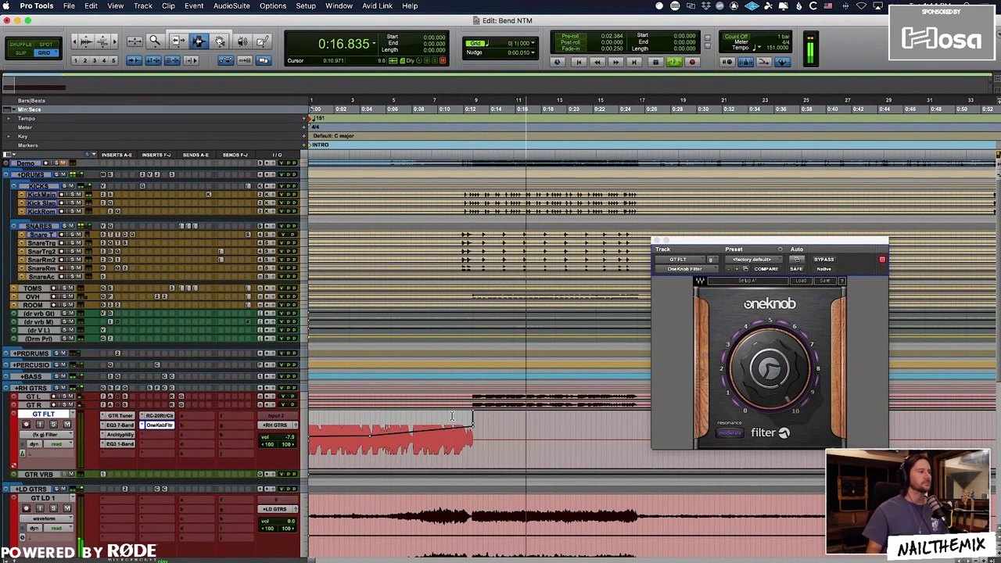
key("space")
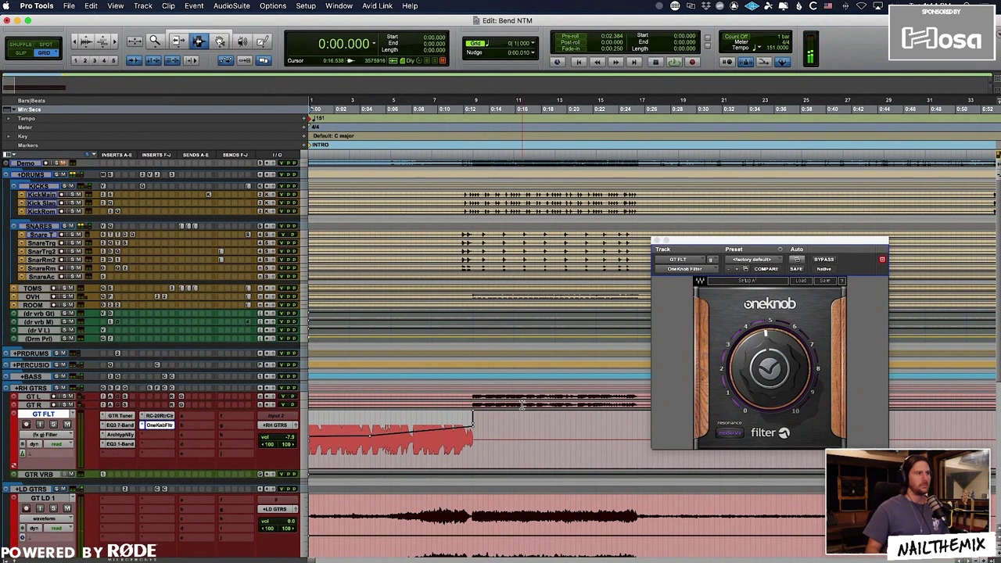
scroll(466, 321, "down", 5)
scroll(446, 313, "up", 5)
key("space")
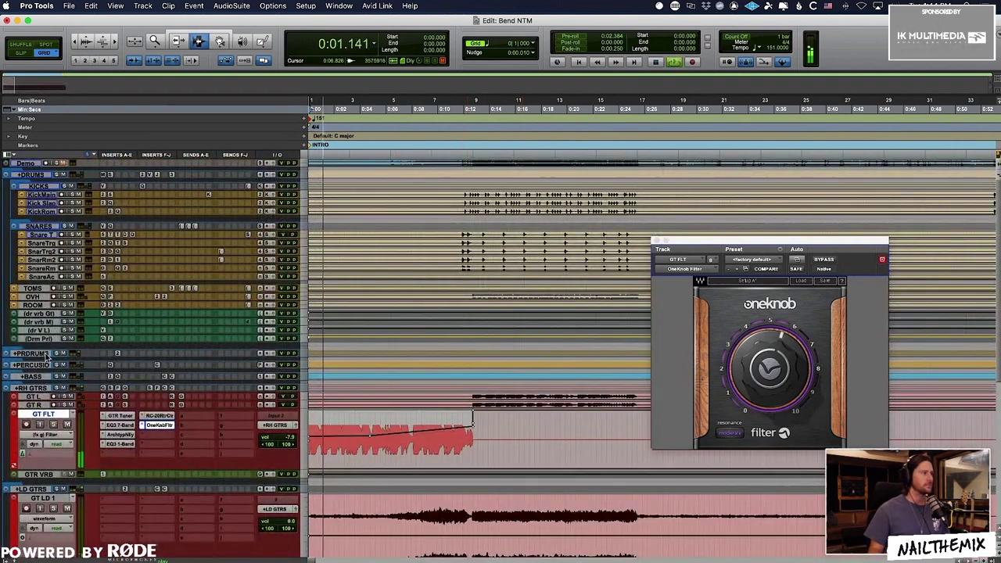
left_click(91, 356)
left_click(36, 362)
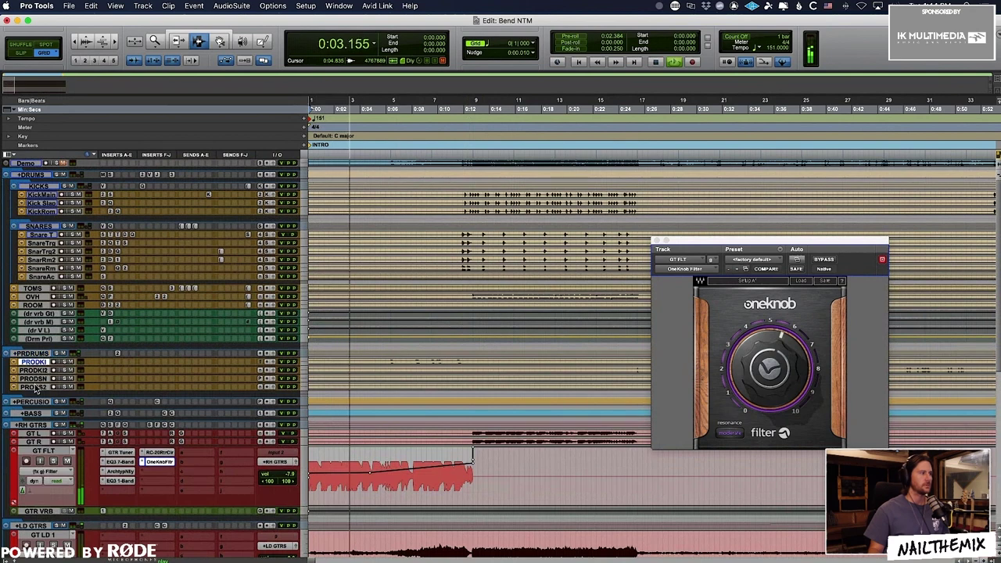
left_click(41, 387, "shift")
key("ctrl+Up")
key("ctrl+Up")
key("ctrl+Up")
Play the PROD SNR track soloed from its first snare hit, with the timeline zoomed in on the intro
left_click_drag(525, 410, 237, 406)
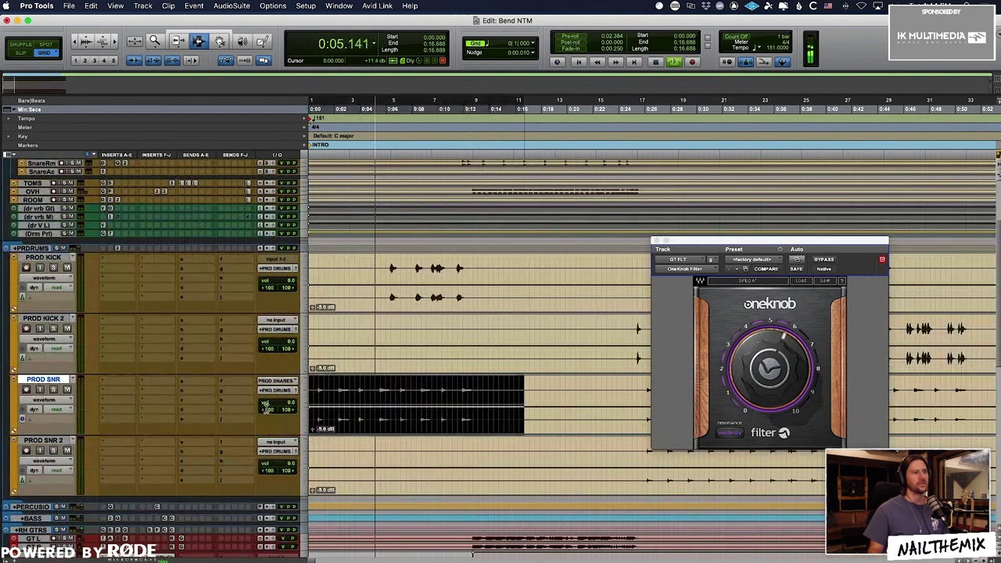
key("r")
key("space")
key("t")
key("t")
left_click(328, 397)
key("space")
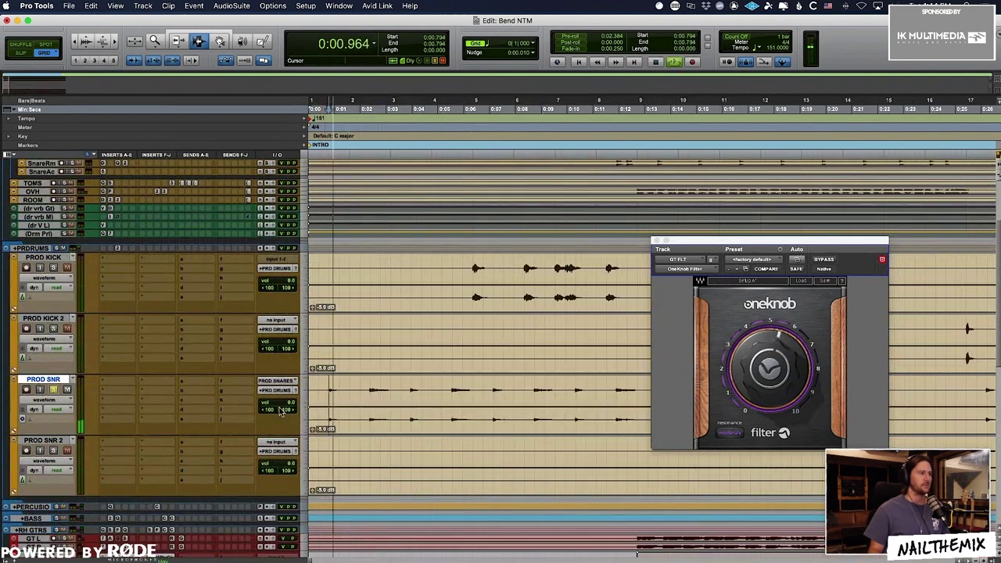
left_click(53, 390)
Insert PSP MicroWarmer in the first insert slot of the PROD SNR track
left_click(120, 385)
type("PSP")
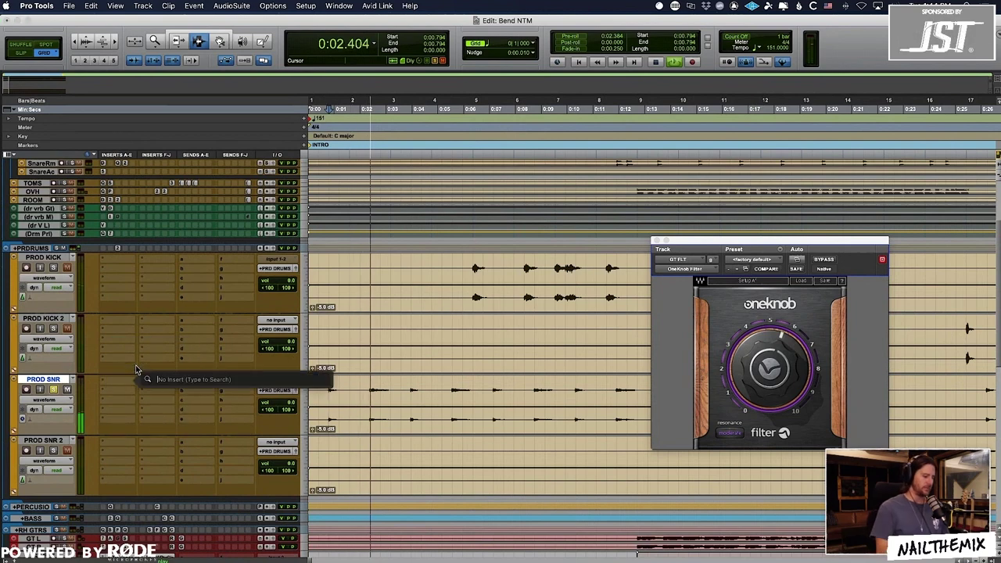
key("Escape")
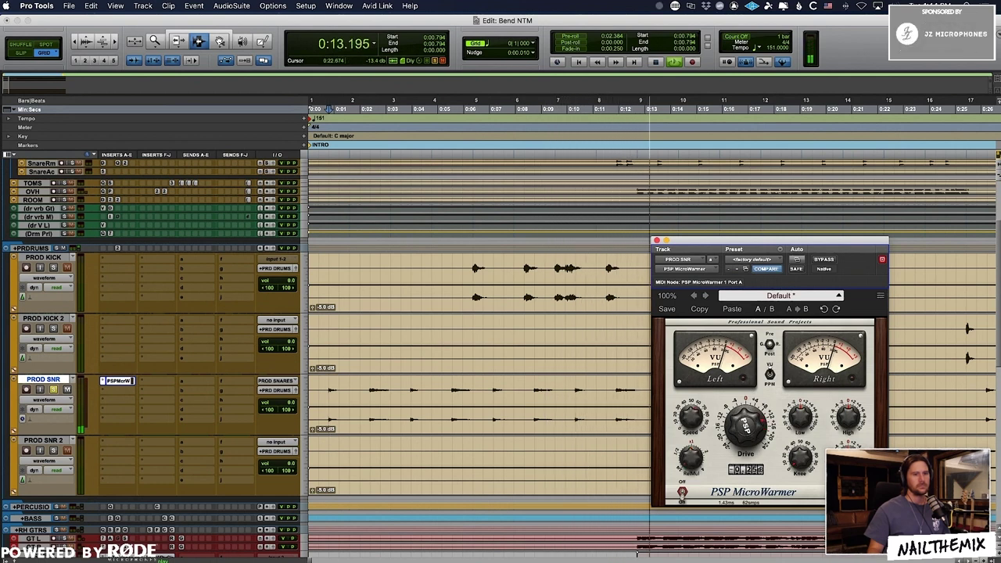
Compare the MicroWarmer bypassed and active over the looped opening snare hits, and increase its Drive
left_click_drag(330, 405, 411, 408)
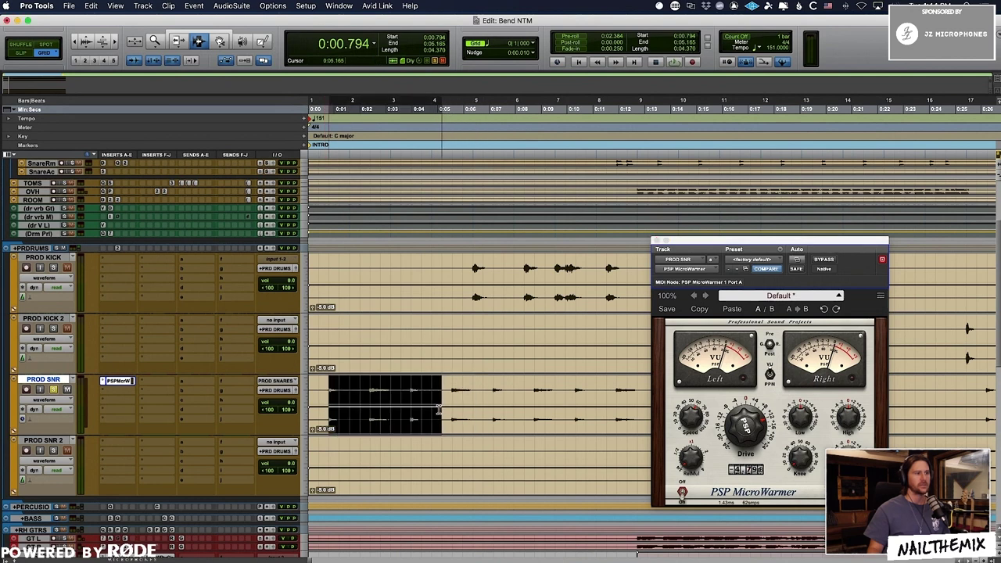
left_click(453, 402, "shift")
key("space")
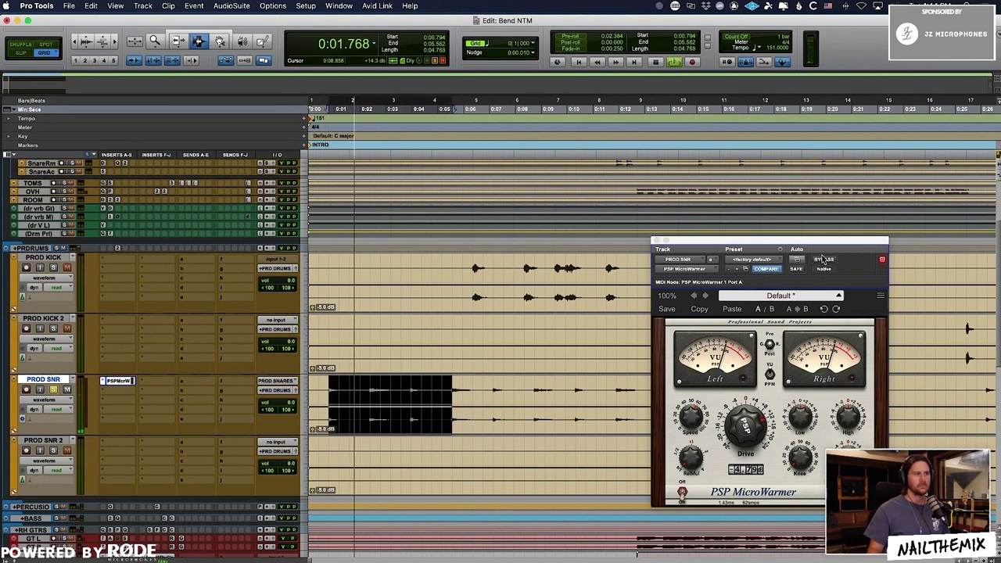
left_click(823, 260)
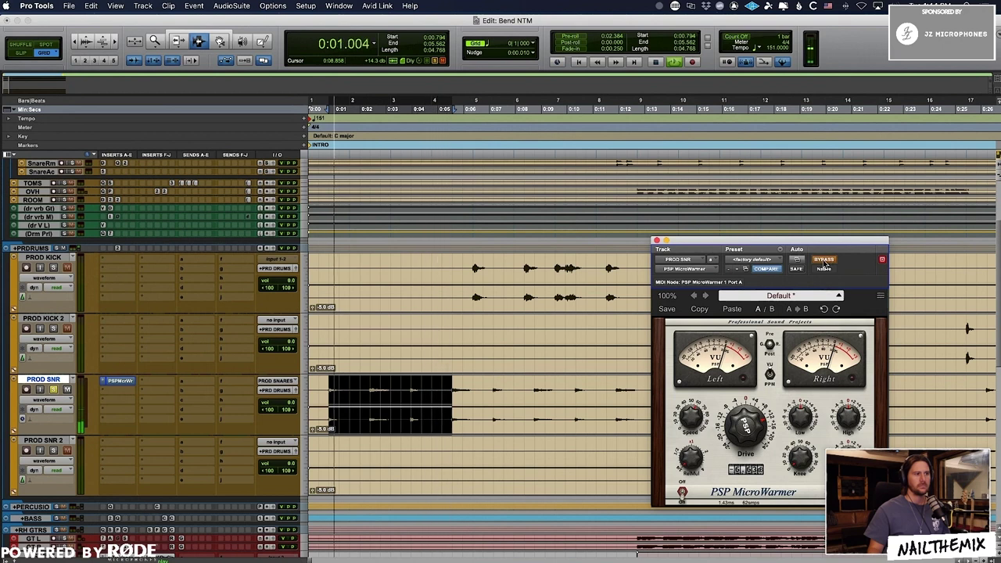
left_click(823, 261)
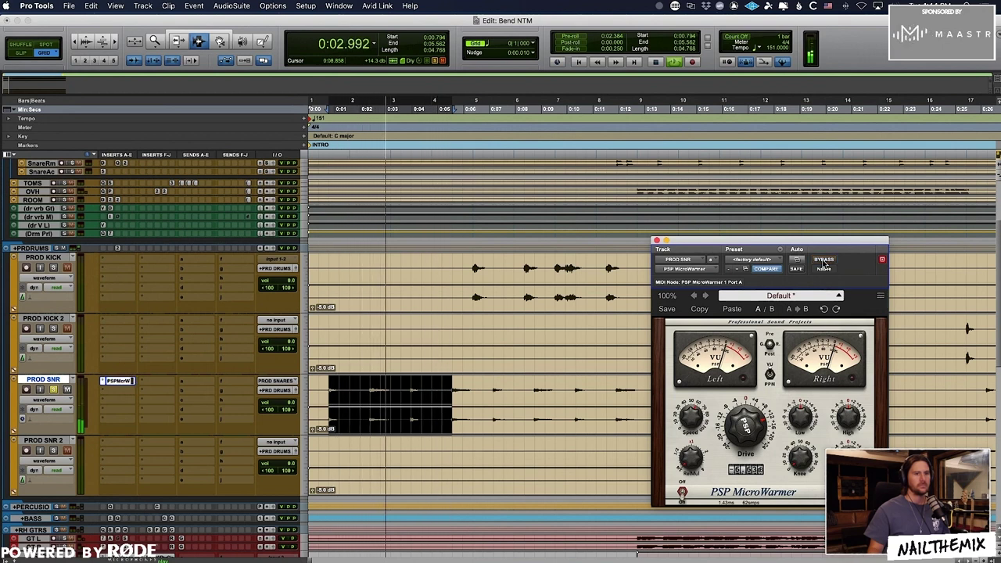
left_click_drag(751, 432, 756, 420)
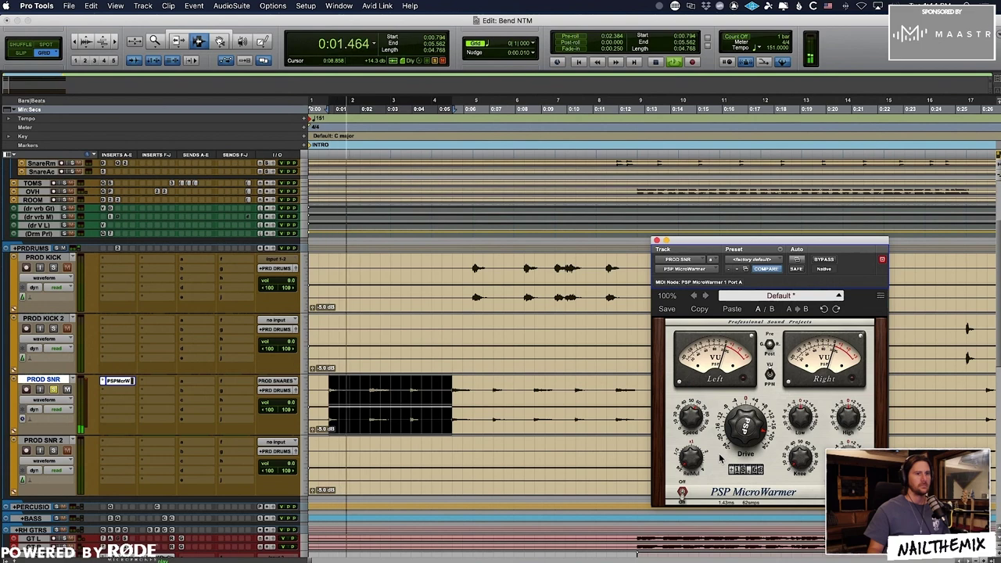
key("space")
Insert Decapitator after the MicroWarmer on PROD SNR and audition it over the looped snare hits
left_click(122, 392)
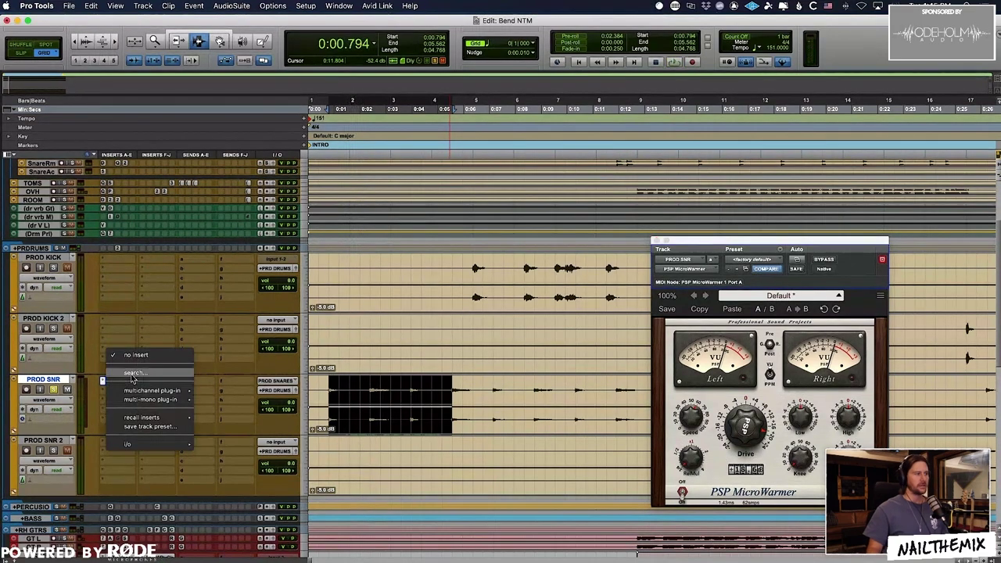
left_click(135, 373)
type("cl")
key("Return")
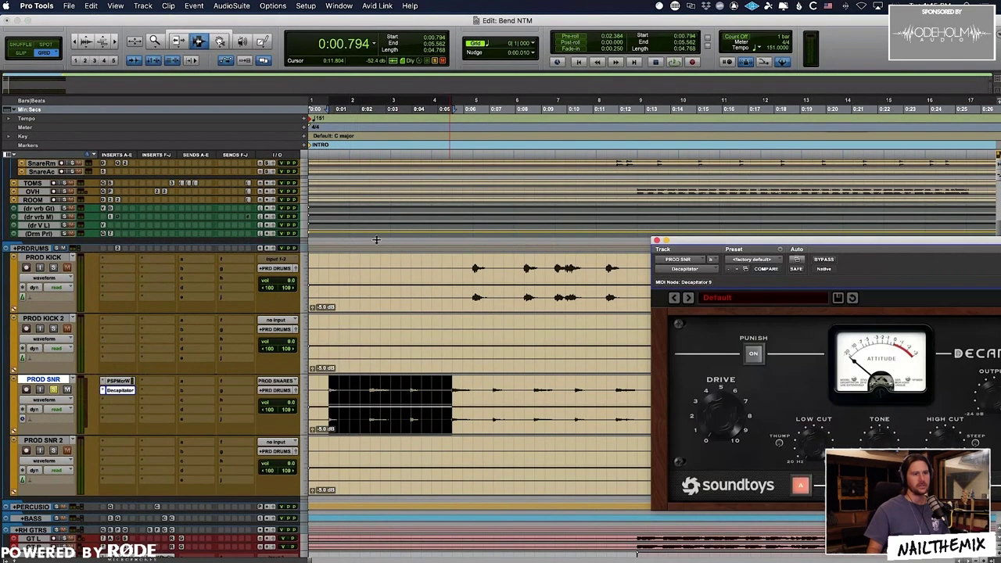
key("space")
left_click_drag(818, 240, 639, 176)
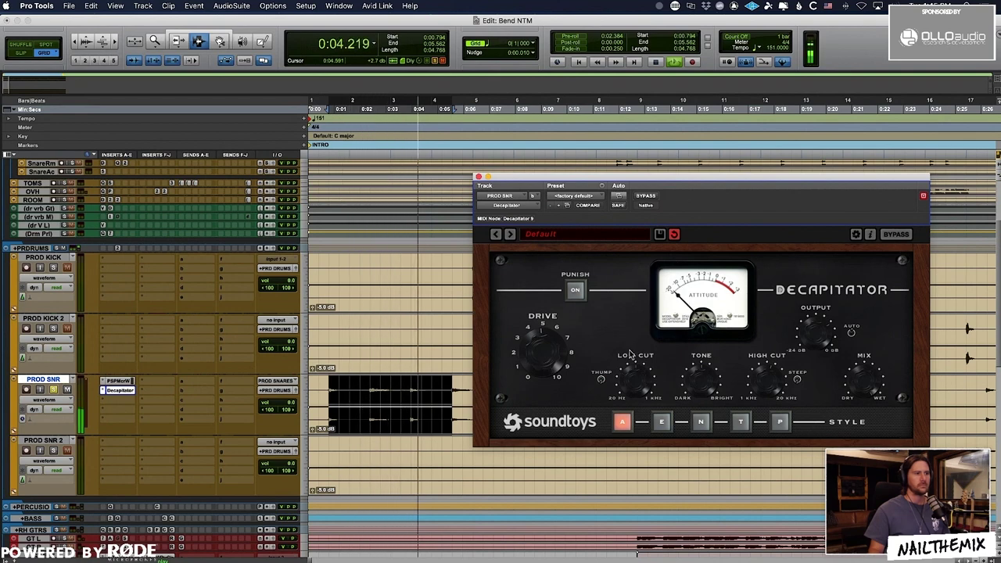
Insert FabFilter Pro-Q 3 after Decapitator on the PROD SNR track
key("space")
left_click(118, 399)
left_click(123, 383)
type("FAB")
left_click(181, 521)
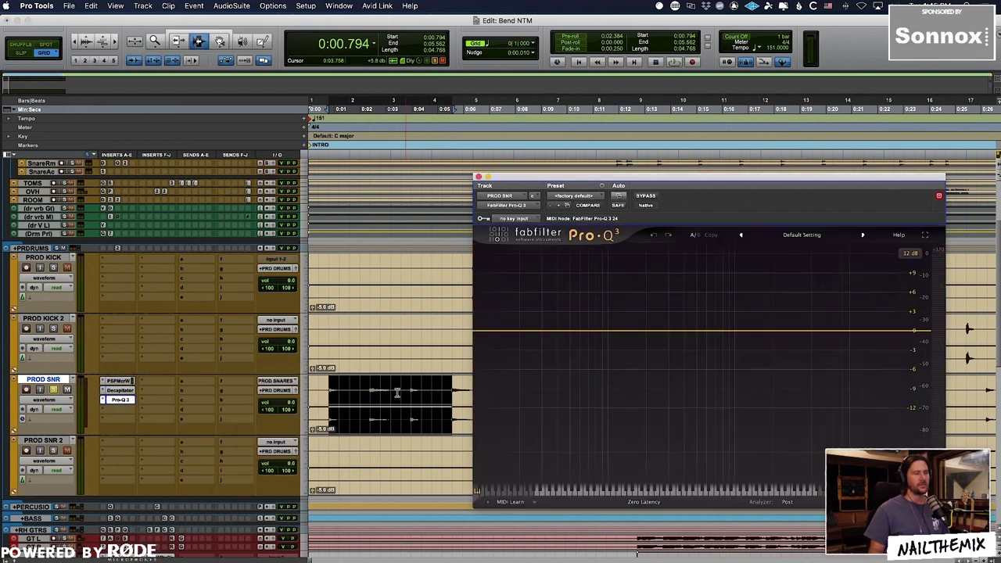
Loop the second snare hit and add a narrow dynamic bell cut at about 445 Hz in Pro-Q 3
left_click_drag(368, 388, 410, 387)
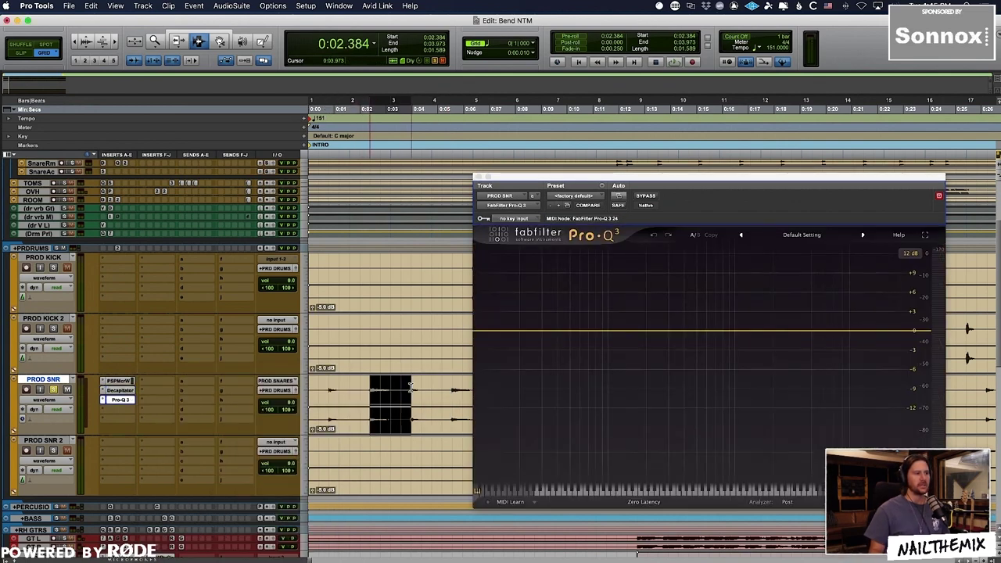
key("space")
mouse_move(691, 331)
left_mouse_down()
mouse_move(686, 284)
mouse_move(691, 355)
mouse_move(691, 334)
left_mouse_up()
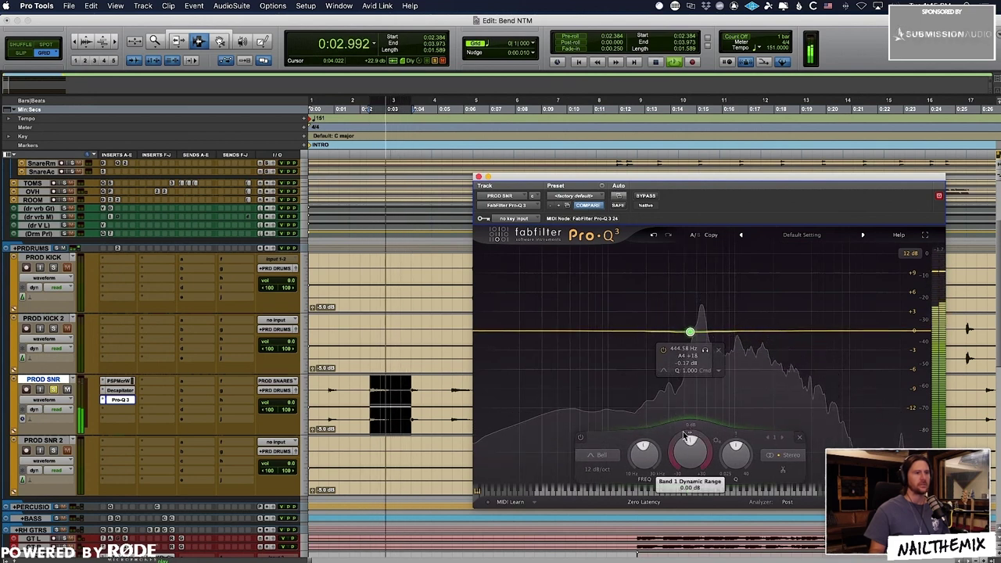
left_click_drag(670, 461, 664, 477)
left_click_drag(735, 457, 737, 438)
Unsolo PROD SNR, lower its volume to -6.6 dB, and add a Pro-Q 3 high cut at about 6600 Hz
left_click(54, 389)
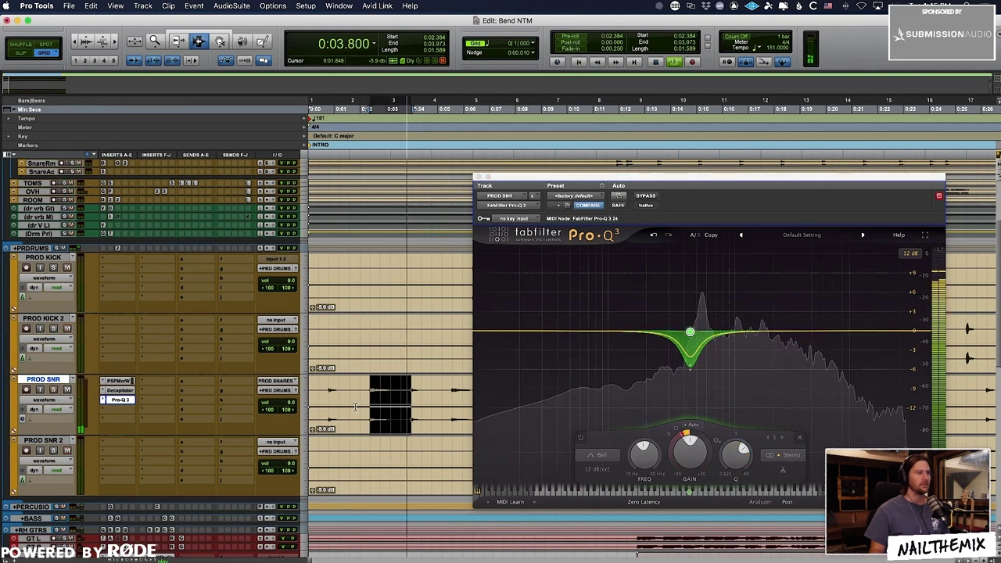
left_click(325, 386)
key("space")
key("space")
left_click_drag(278, 403, 277, 413)
left_click_drag(901, 355, 839, 347)
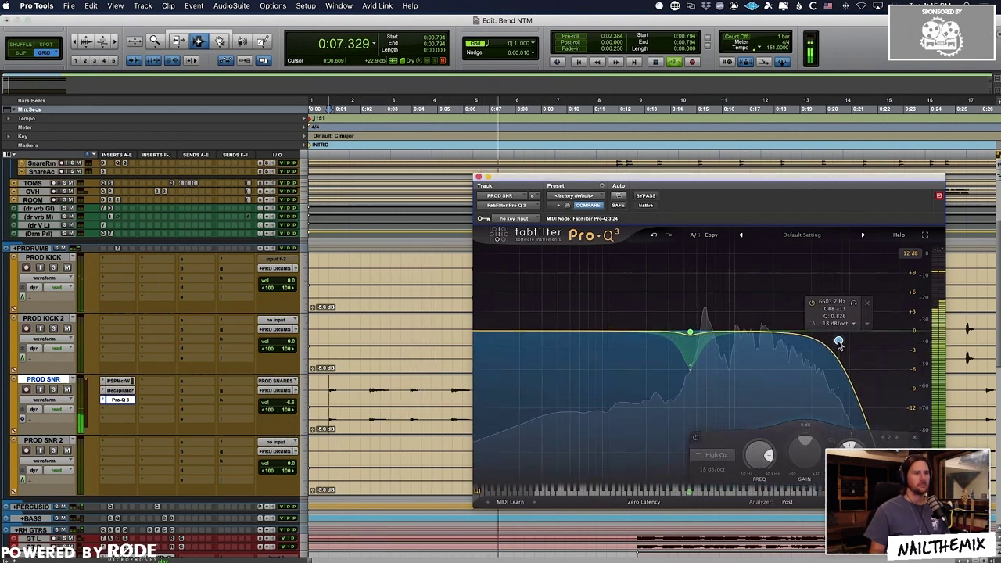
left_click(479, 178)
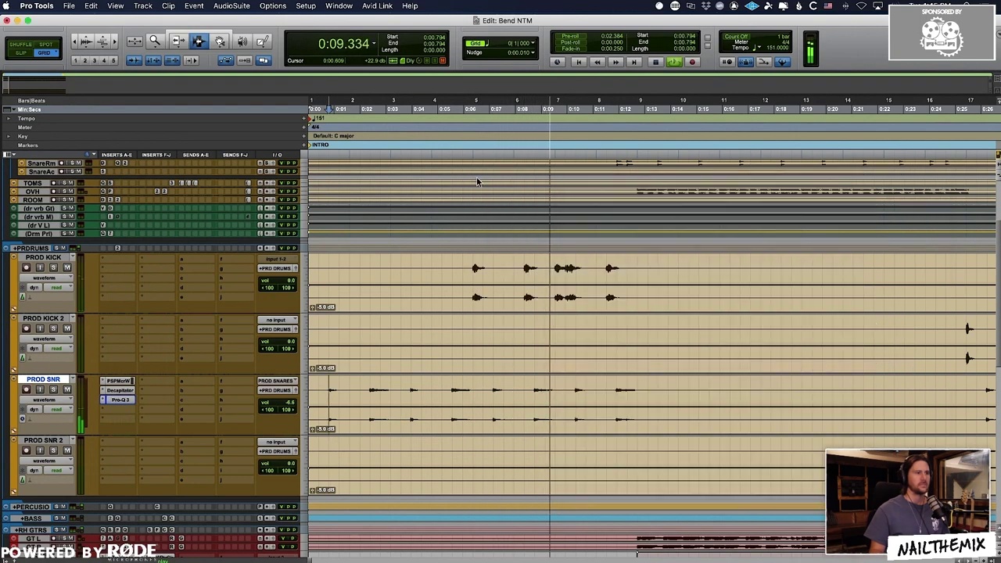
Select the intro kick hits on PROD KICK and loop them with the track soloed
left_click_drag(472, 284, 637, 275)
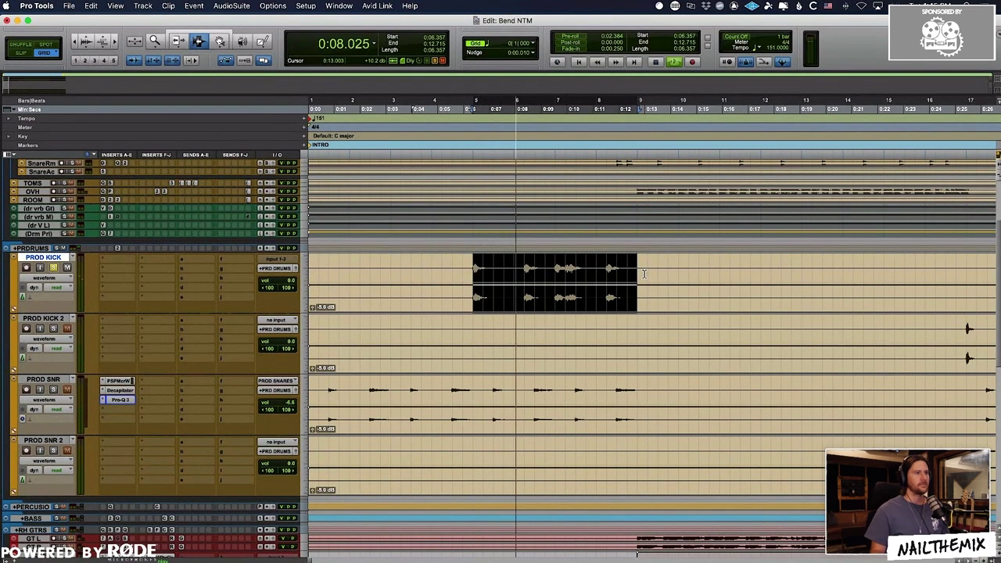
Try FabFilter Pro-C 2 (stereo) as the compressor on the PROD KICK track
left_click(128, 261)
left_click(142, 242)
type("pro")
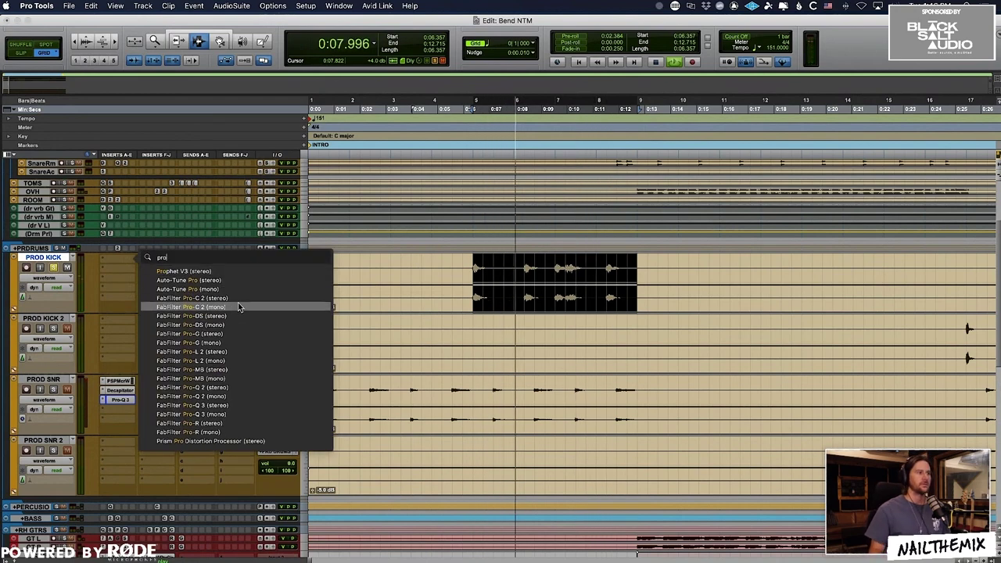
left_click(241, 302)
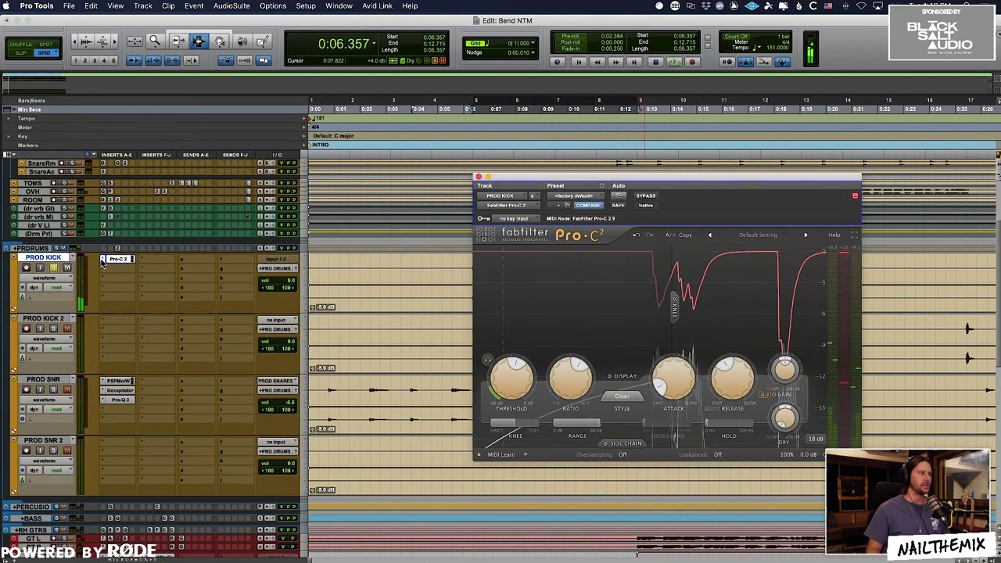
Replace Pro-C 2 on PROD KICK with the API-2500 compressor and adjust its compression settings over the looped kicks
left_click(102, 263)
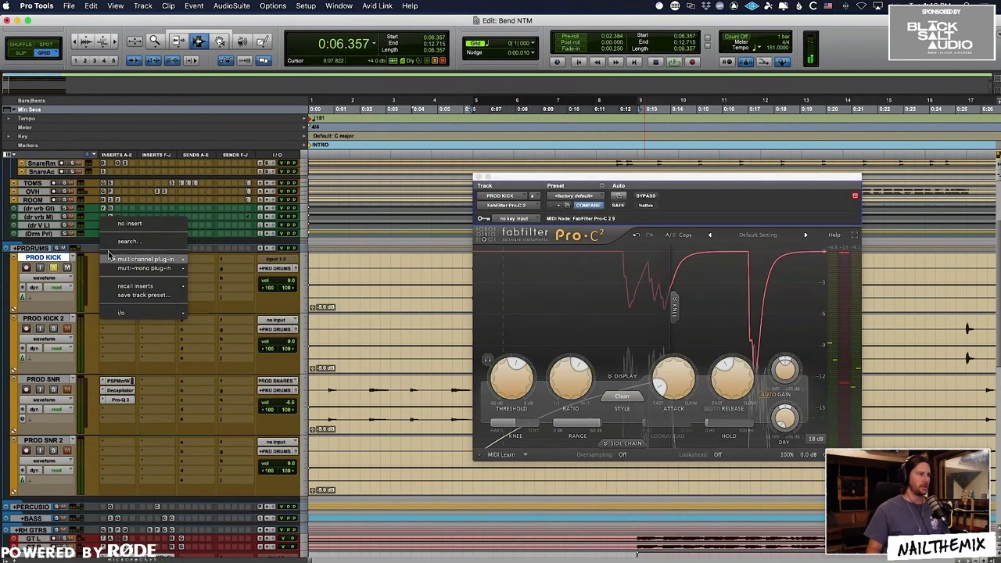
type("api 2500")
left_click(151, 289)
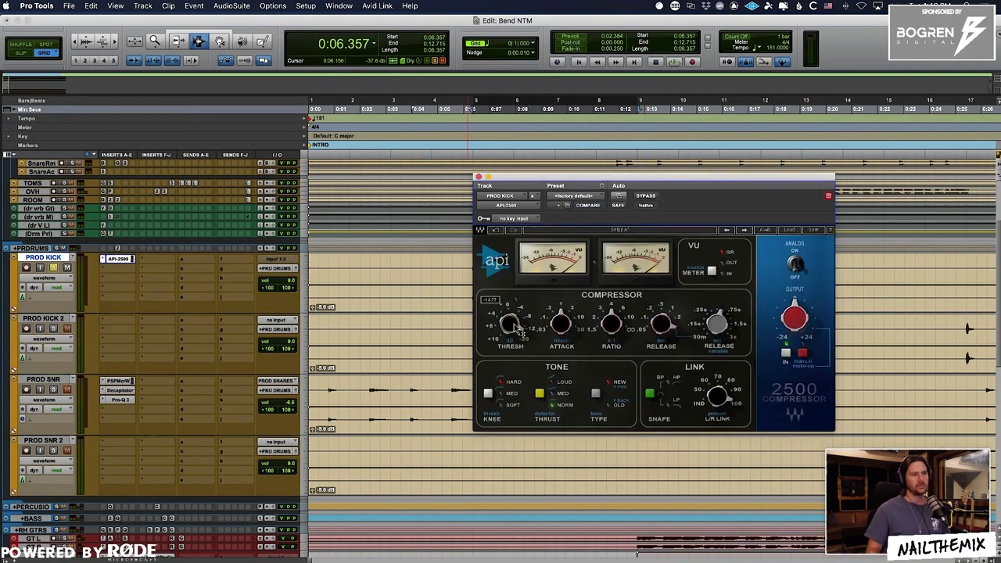
left_click_drag(593, 185, 507, 289)
key("space")
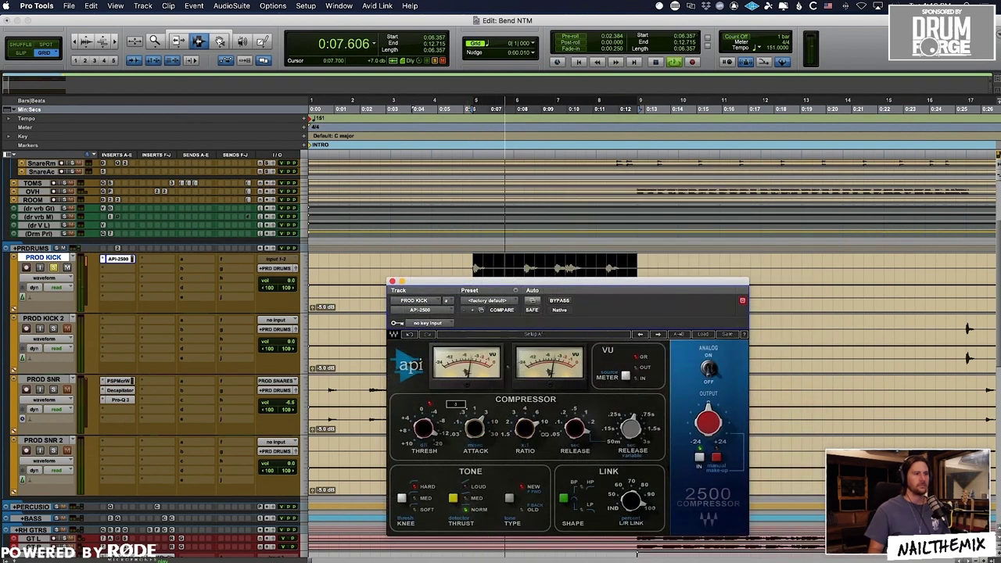
left_click_drag(575, 428, 575, 433)
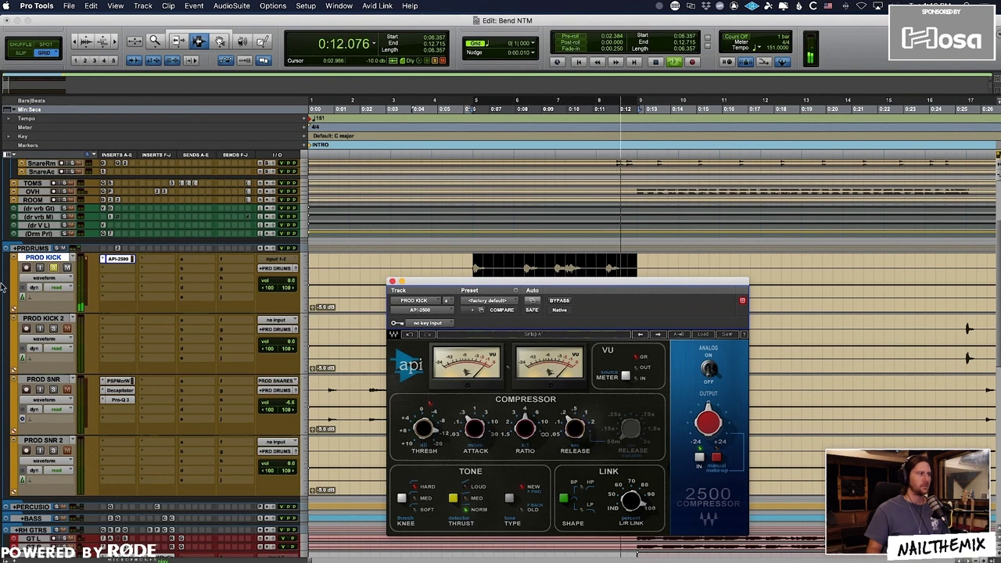
Unsolo PROD KICK and raise its volume to +1.2 dB while playing it with the full mix
left_click(53, 267)
key("space")
left_click_drag(274, 284, 274, 280)
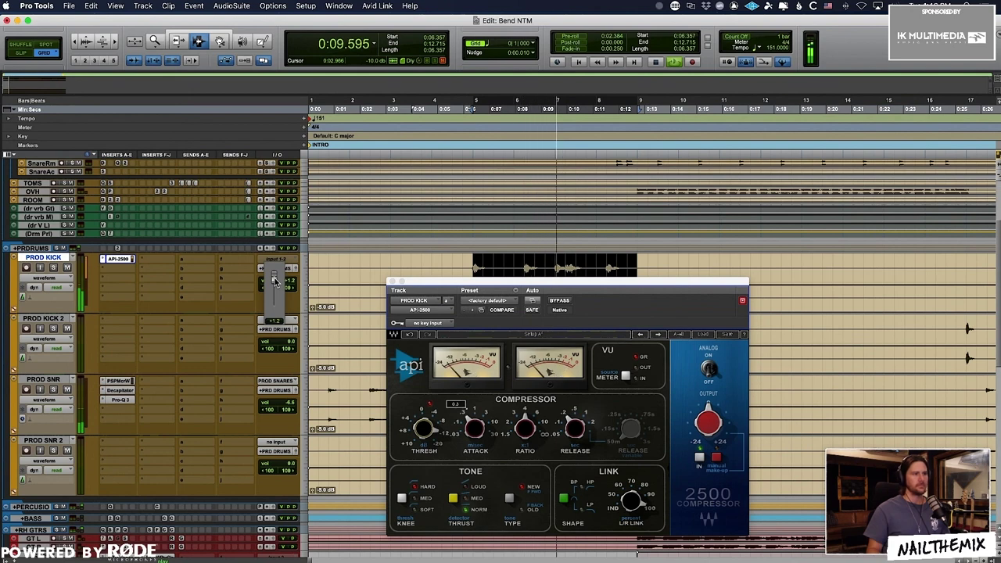
left_click_drag(274, 282, 273, 282)
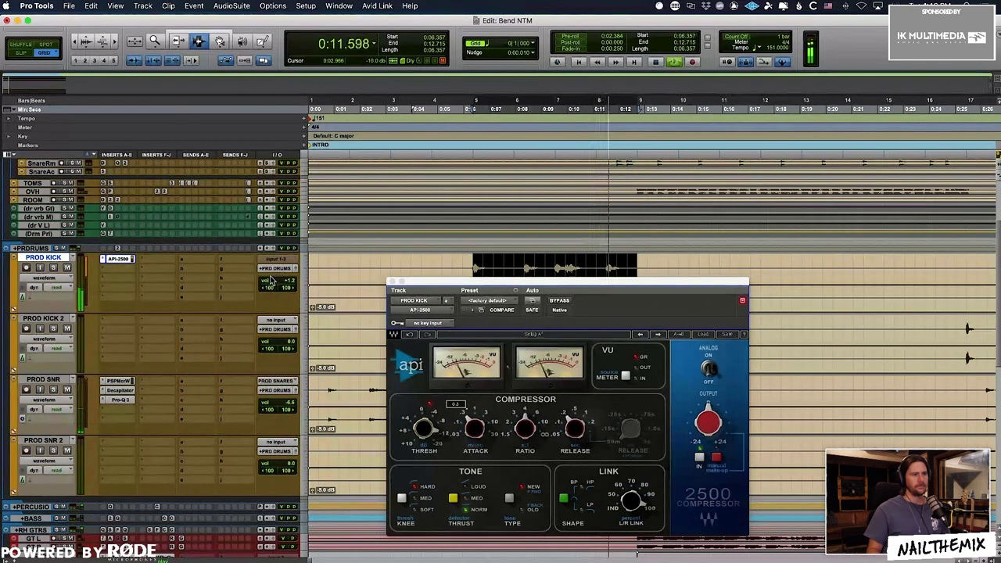
left_click_drag(410, 291, 628, 412)
key("space")
key("space")
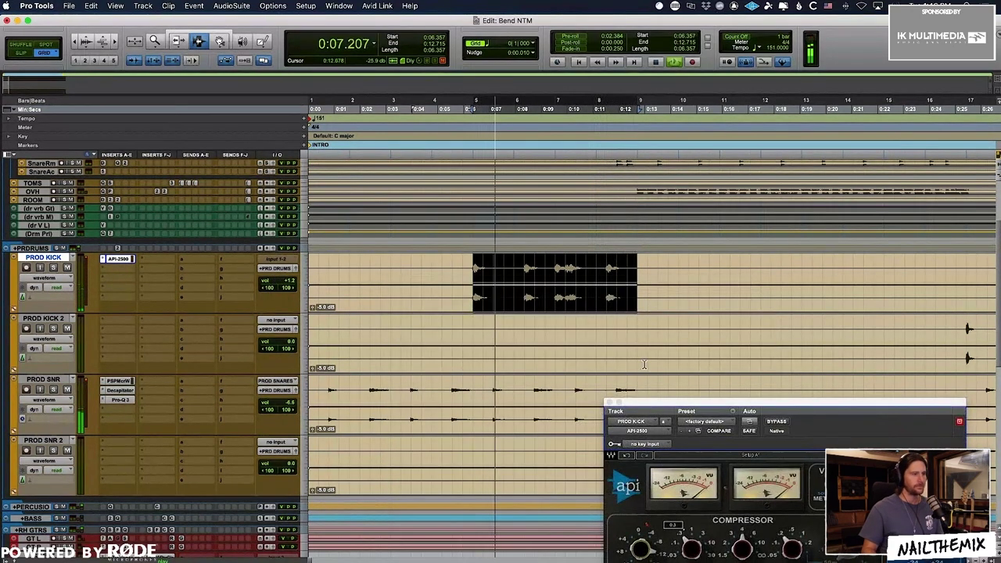
Enlarge the GT LD 5 lead guitar track and select its intro clip
key("super+bracketleft")
scroll(474, 316, "down", 15)
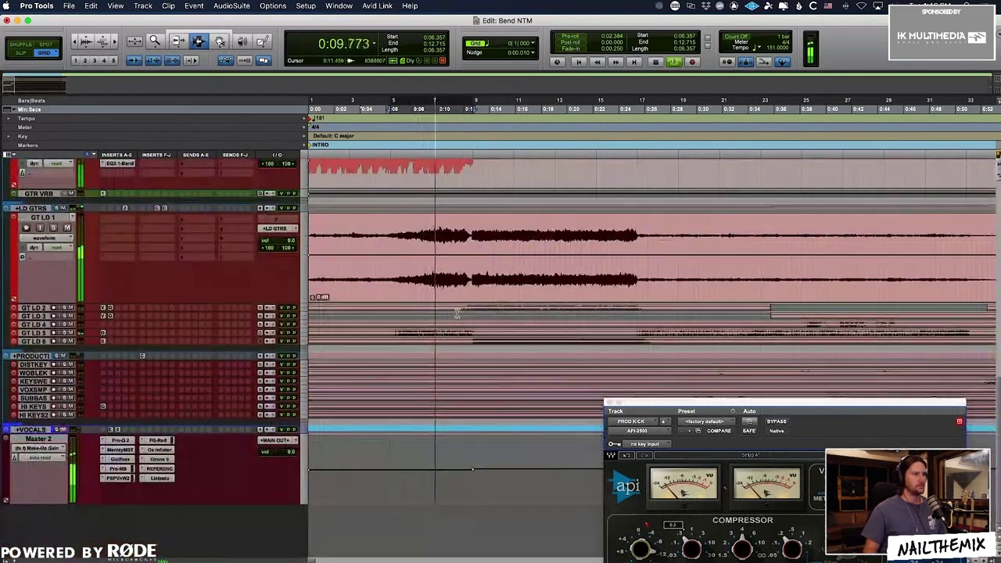
left_click_drag(159, 338, 172, 438)
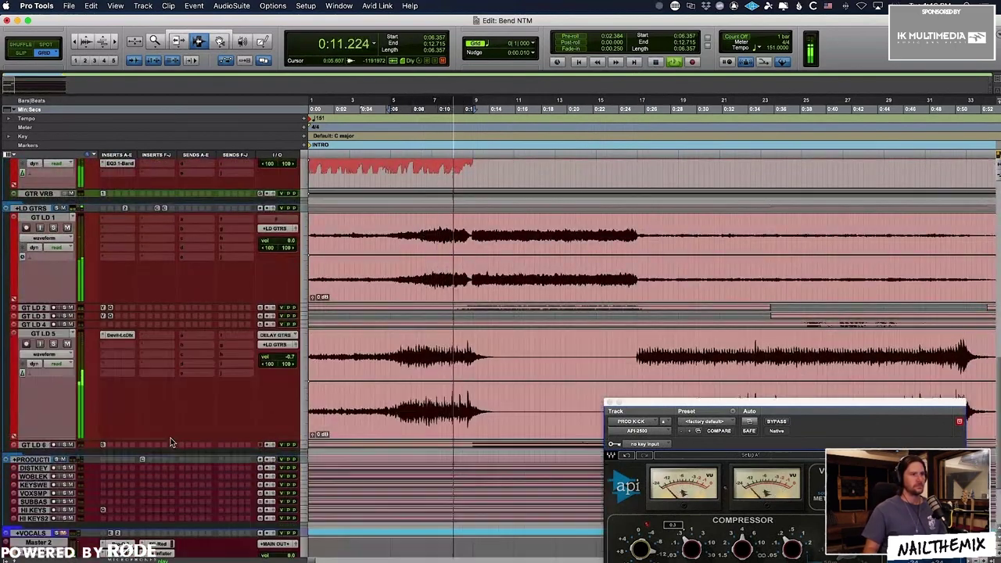
double_click(400, 360)
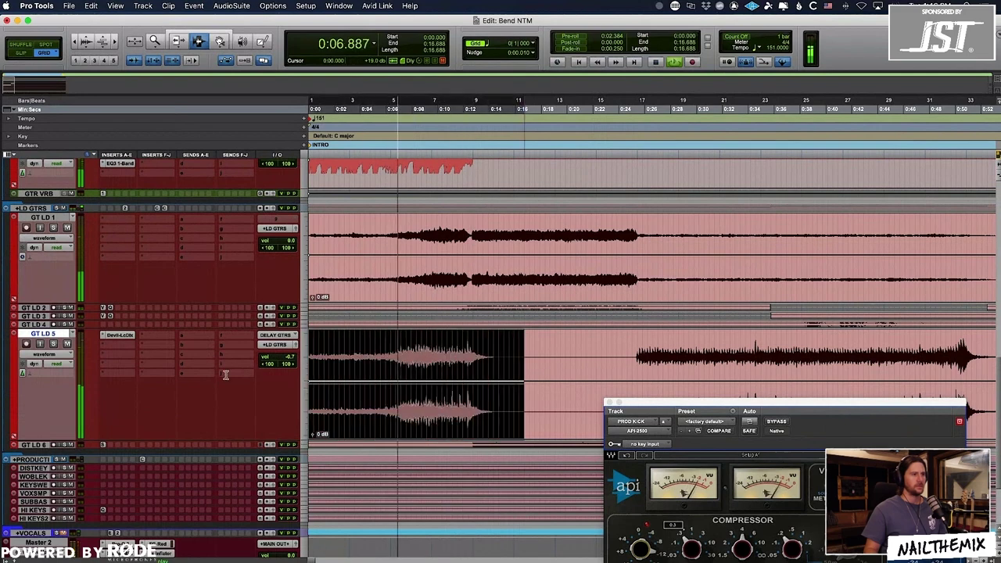
Solo GT LD 5 and play its intro part from about 7.2 seconds
key("space")
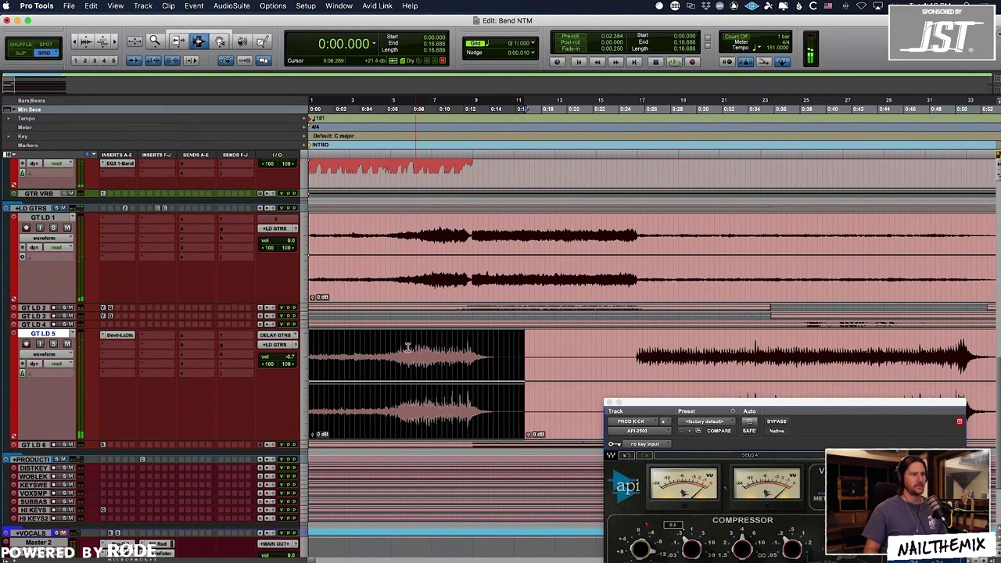
left_click(401, 343)
key("r")
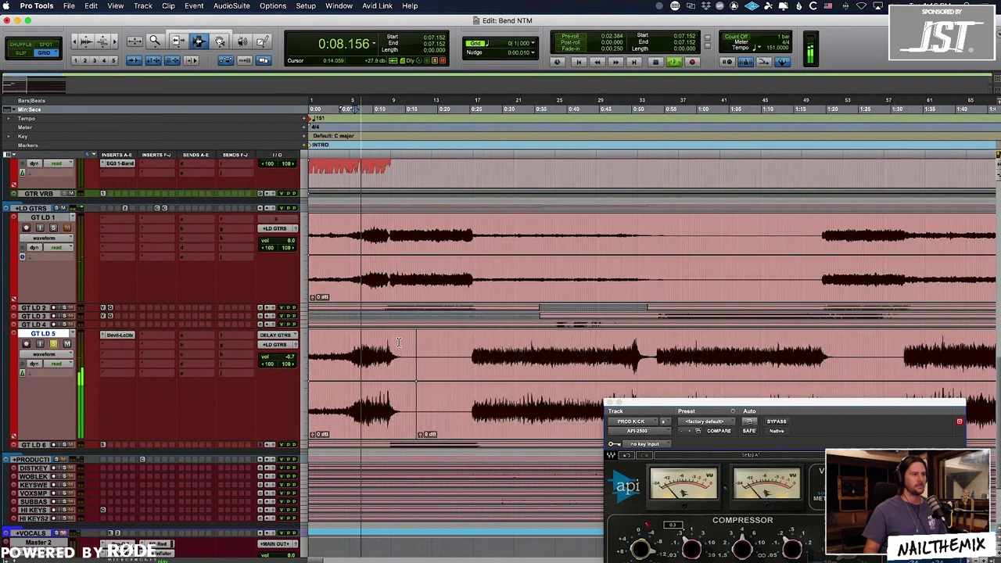
key("space")
Insert FabFilter Pro-Q 3 (stereo) on GT LD 5 and cut about 4.9 dB with a bell around 2332 Hz
left_click(118, 343)
type("fab")
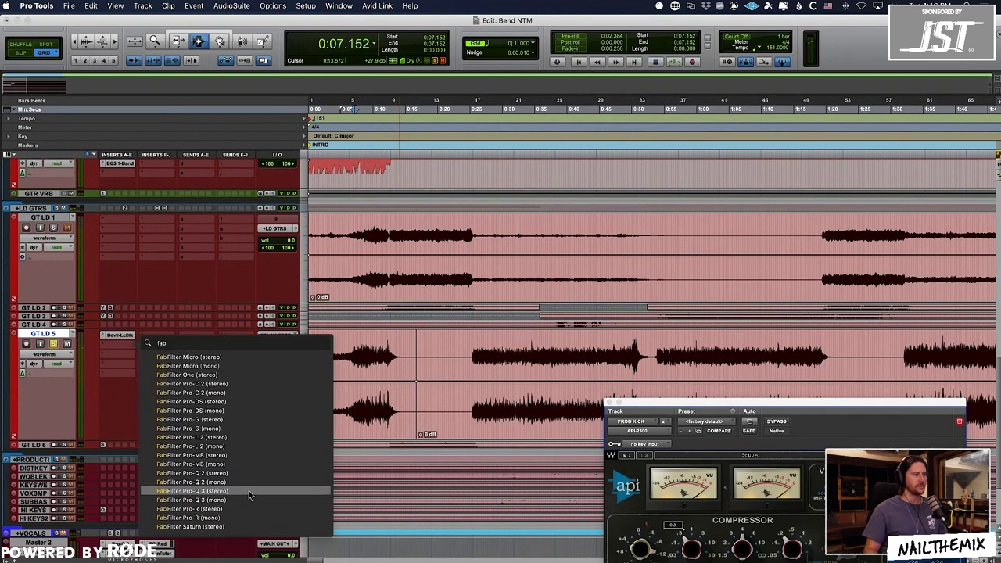
left_click(191, 490)
left_click_drag(779, 401, 647, 113)
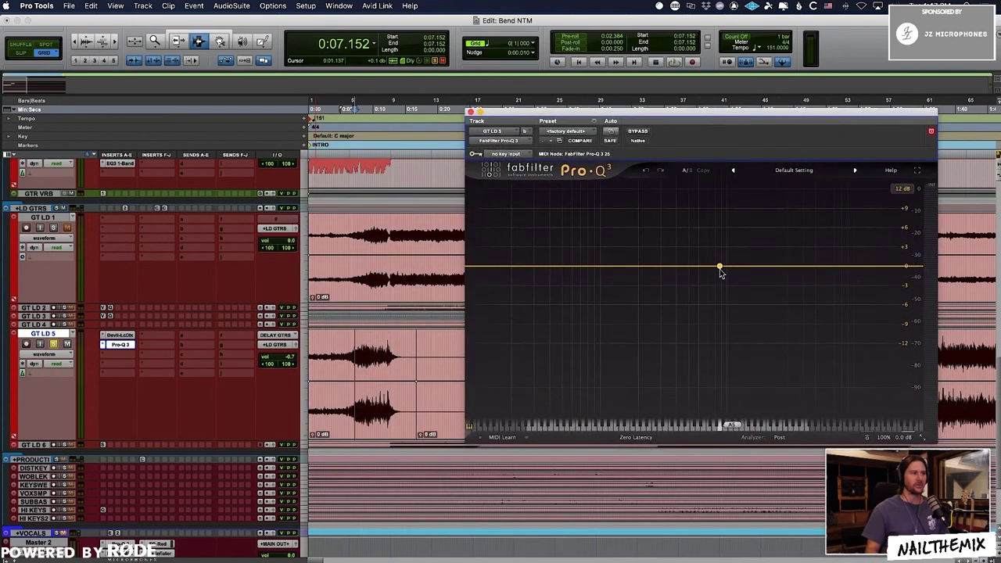
left_click_drag(719, 269, 774, 298)
key("space")
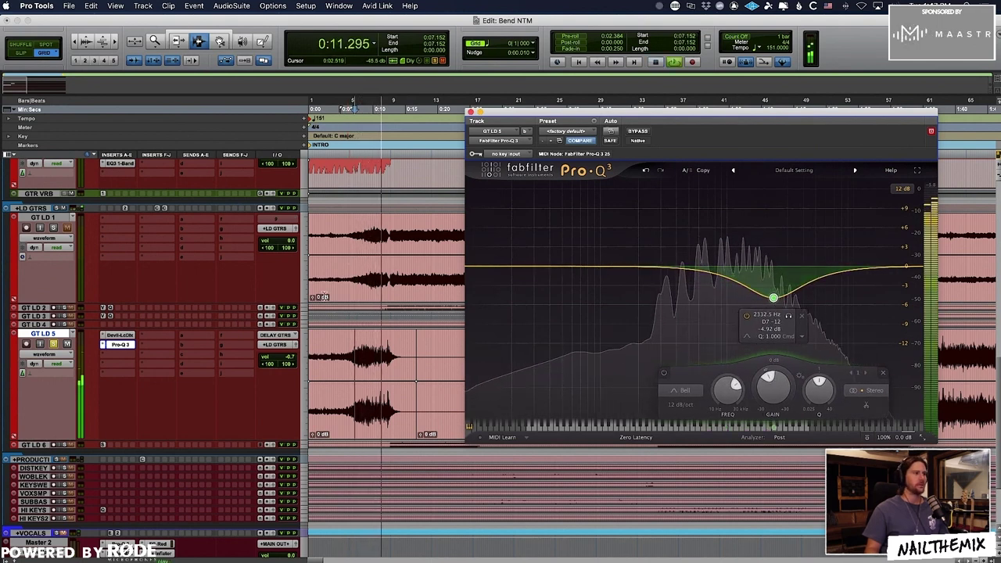
With the full mix playing, trim GT LD 5's intro clip gain to -0.7 dB and lower PROD SNR's volume to -11.2 dB
left_click_drag(371, 425, 370, 431)
key("Return")
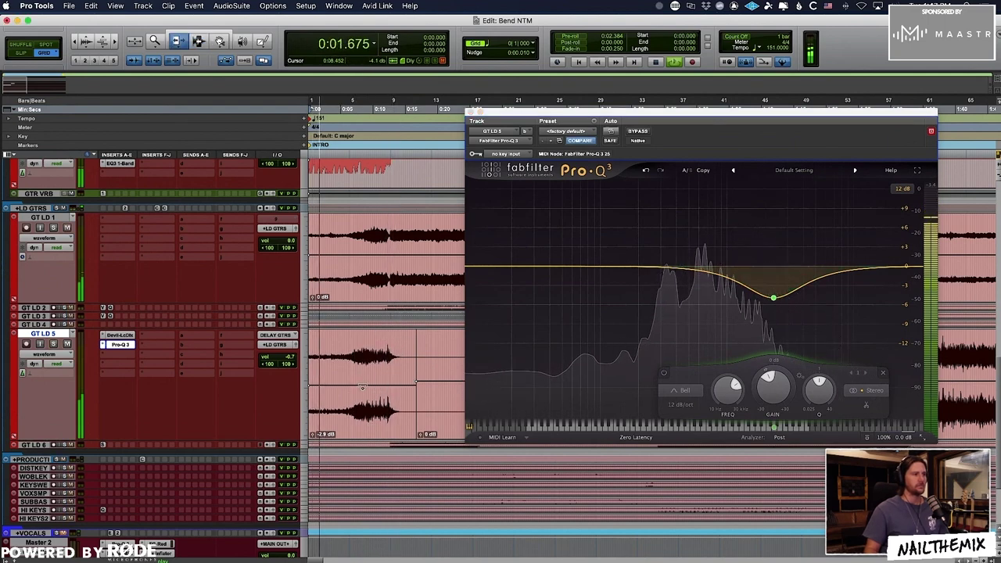
scroll(352, 336, "up", 6)
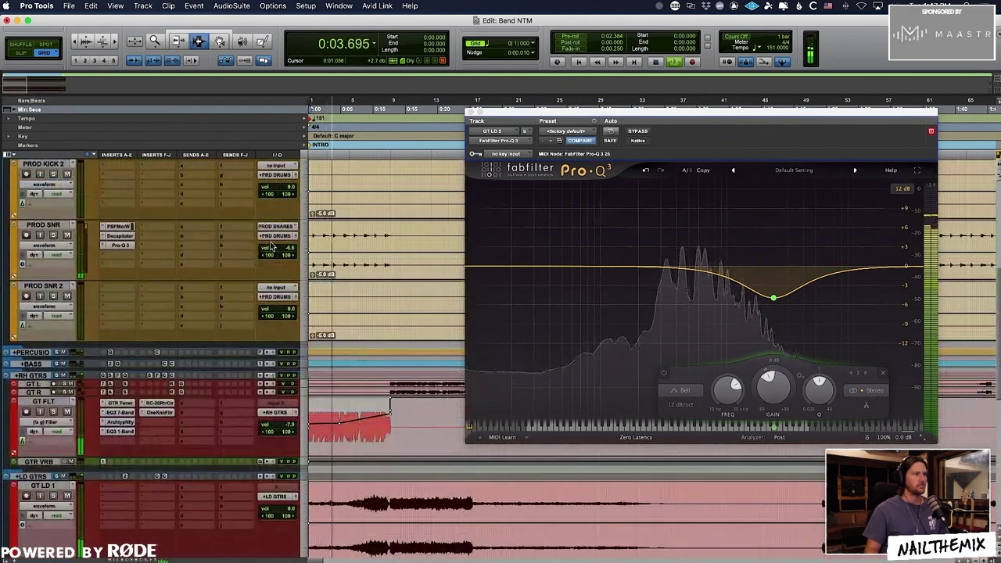
left_click_drag(279, 248, 278, 252)
scroll(381, 338, "down", 6)
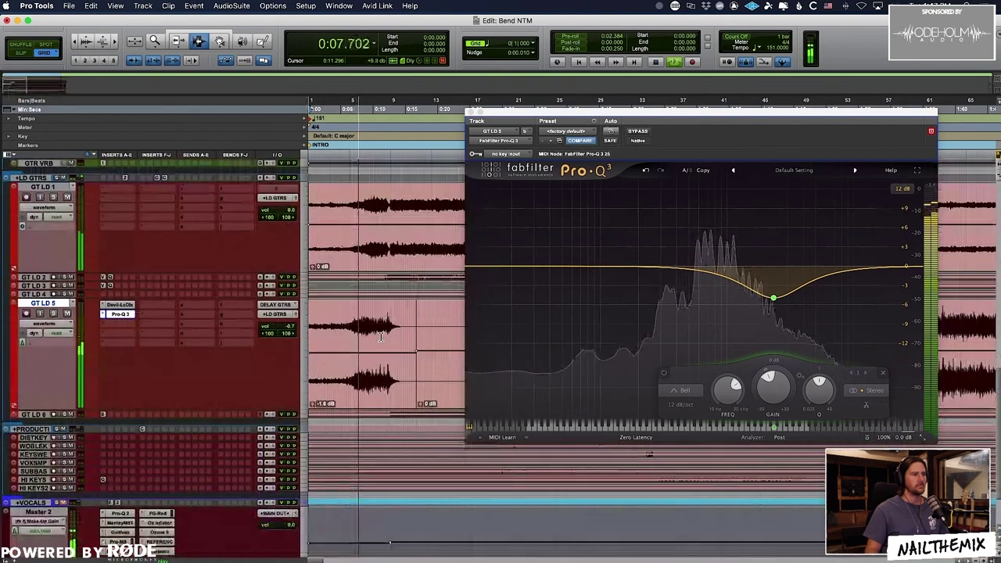
left_click(469, 114)
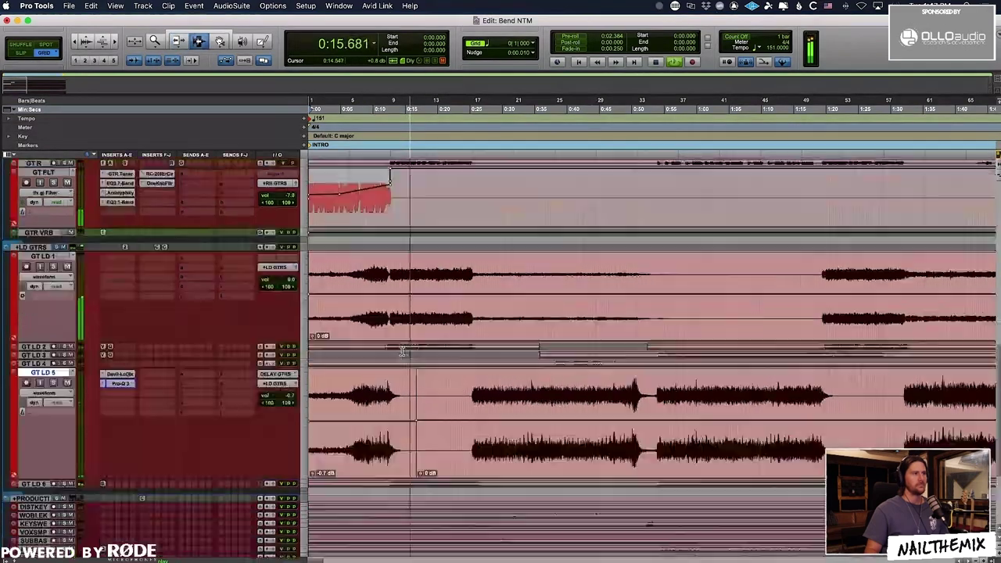
Open the PERCUSSION folder to show its tracks down to FX
scroll(391, 356, "up", 5)
scroll(400, 352, "up", 10)
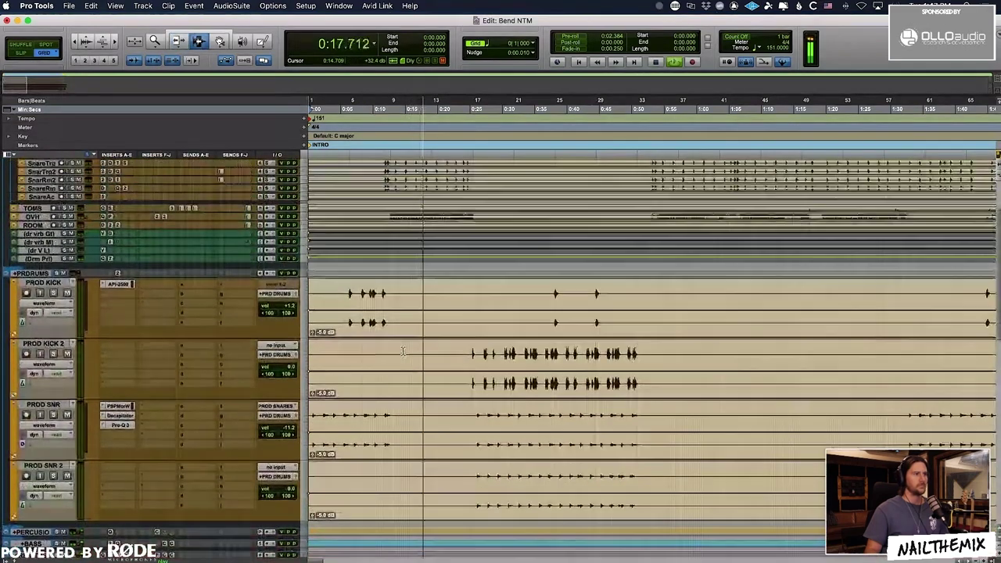
scroll(403, 352, "down", 5)
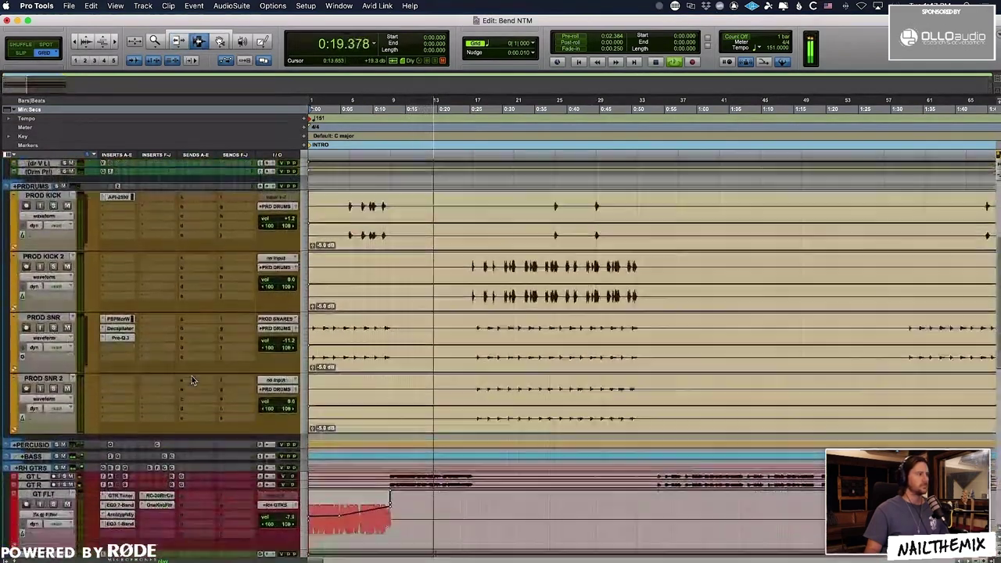
left_click(15, 444)
scroll(347, 400, "down", 15)
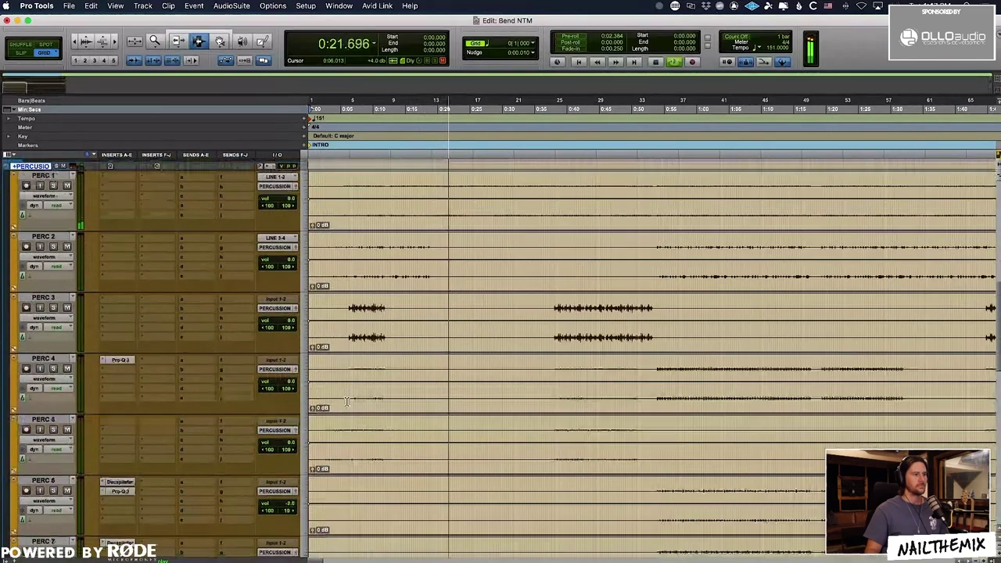
Try raising the clip gain of the FX hit selected from about 8.3 to 23.4 seconds, starting at +6.4 dB, during playback
key("space")
left_click(367, 366)
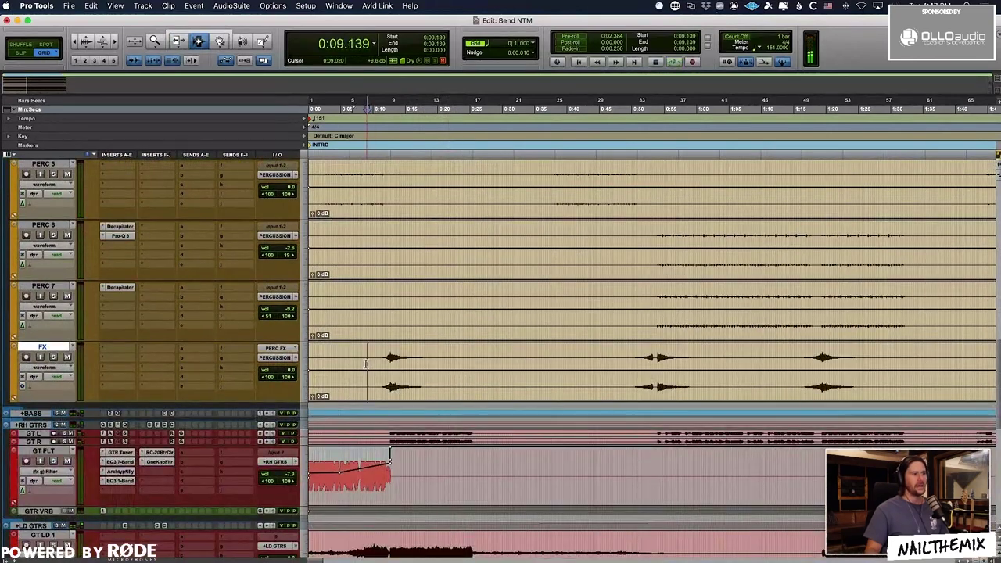
key("t")
key("t")
left_click_drag(524, 370, 907, 372)
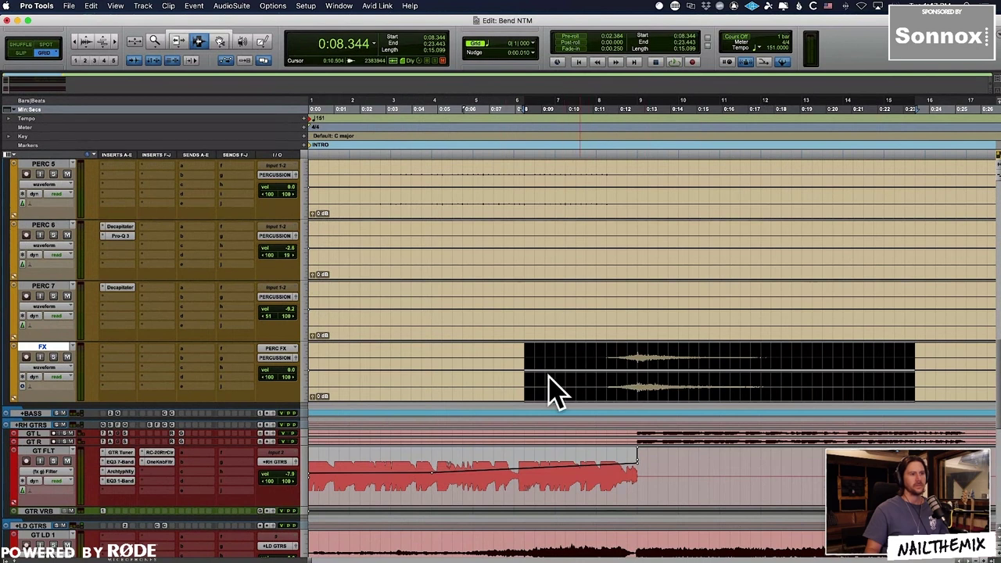
key("space")
key("super+bracketleft")
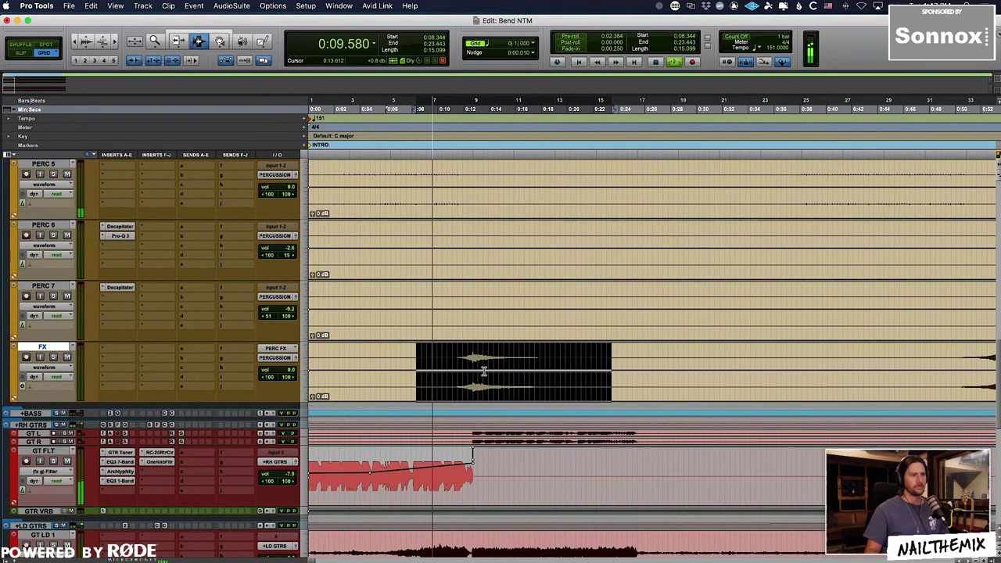
left_click_drag(484, 371, 483, 366)
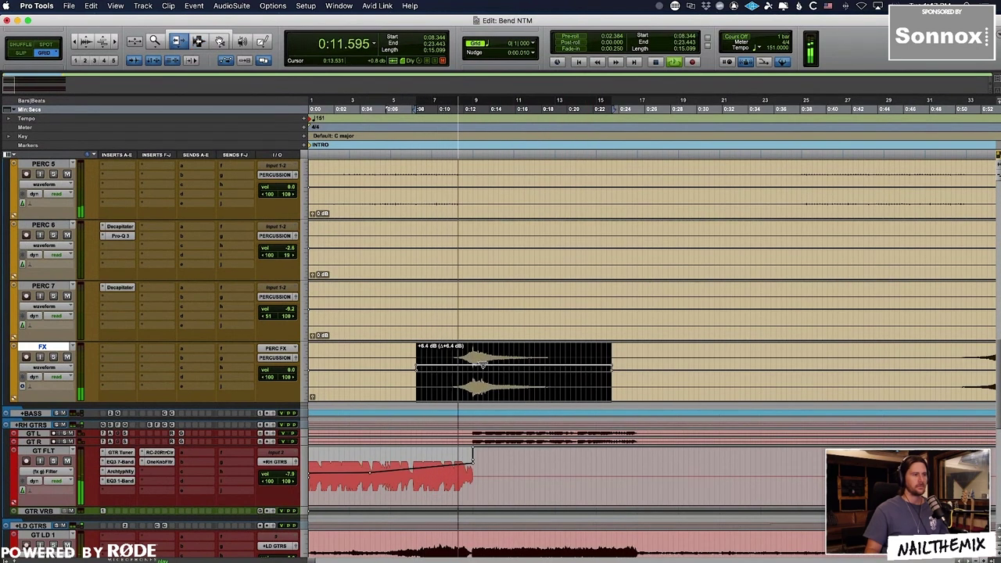
left_click_drag(483, 365, 483, 367)
key("super+bracketleft")
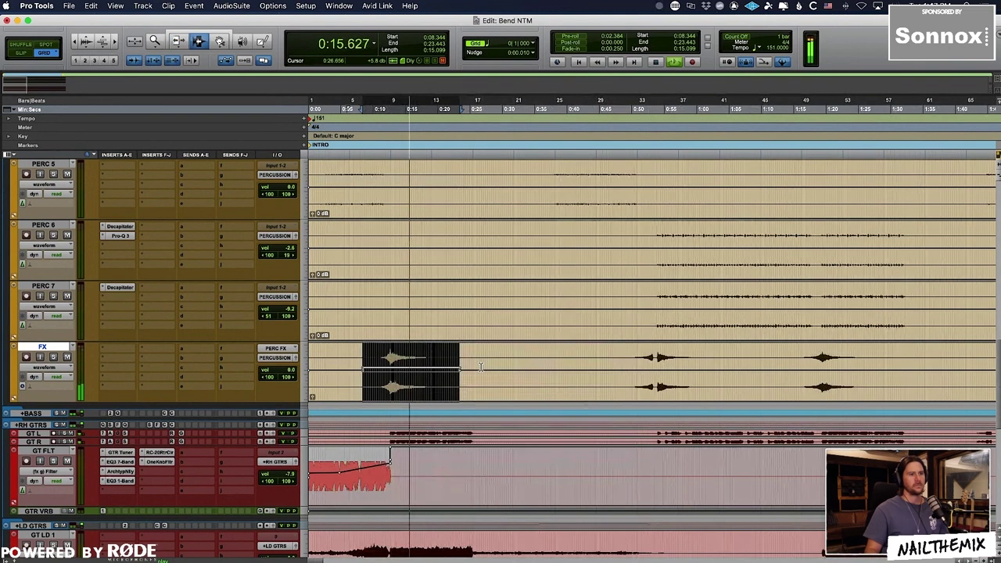
Undo the boost on the selected FX hit, raise the whole FX clip's gain instead and play from about 10.7 seconds
key("space")
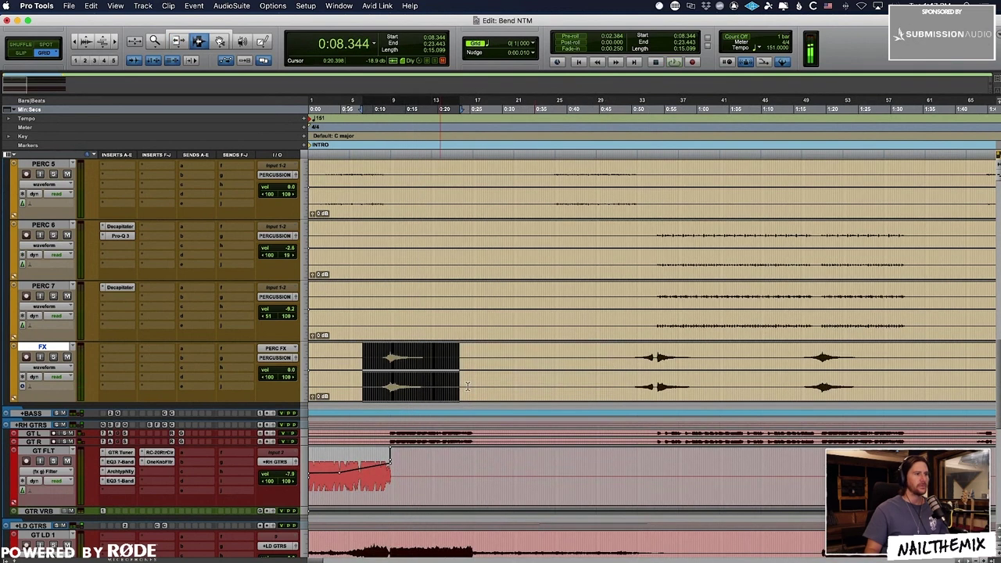
left_click(562, 374)
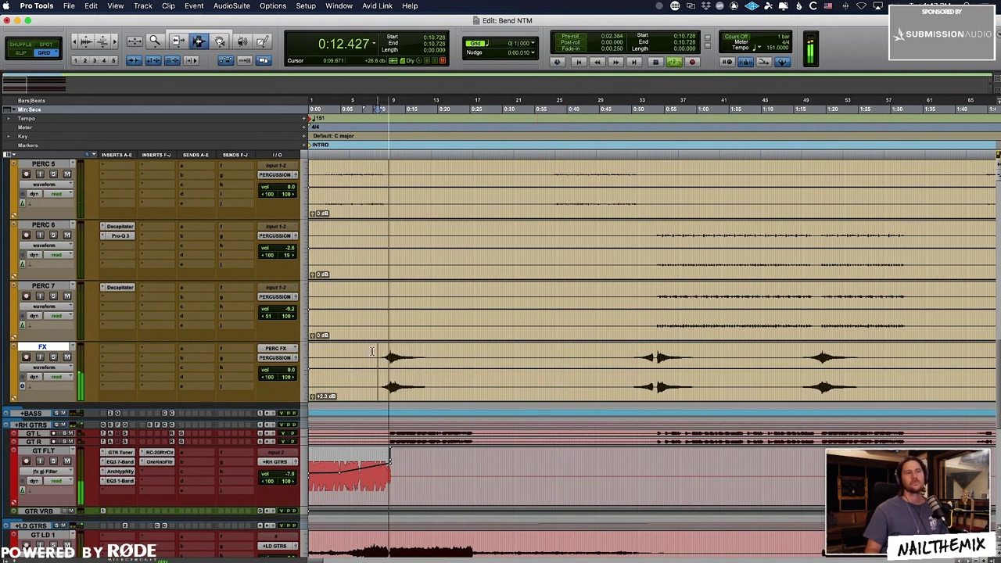
Select the SNARES folder track from about 9.5 to 25.4 seconds and enlarge the track
scroll(486, 396, "up", 8)
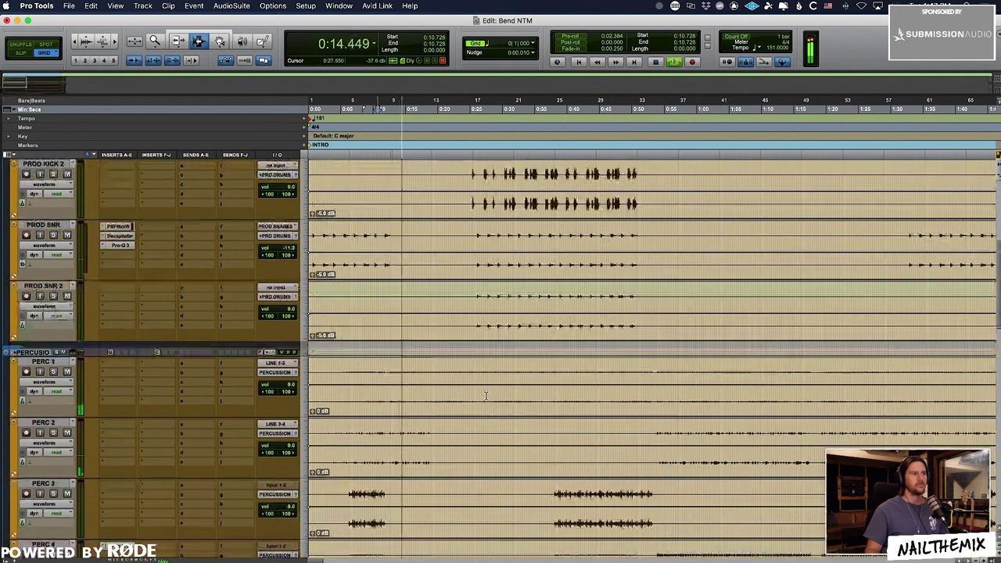
scroll(486, 396, "up", 10)
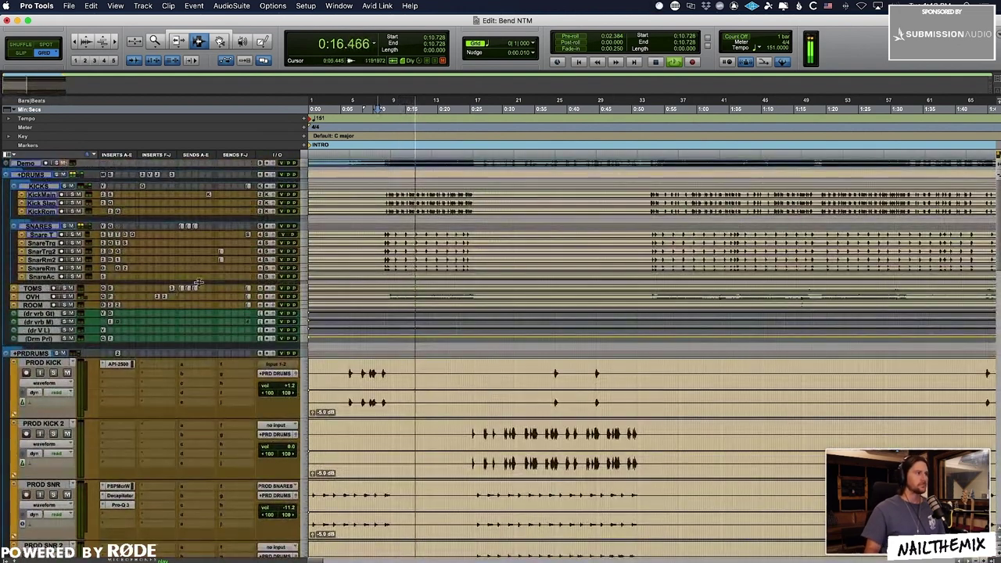
left_click_drag(385, 227, 382, 227)
key("space")
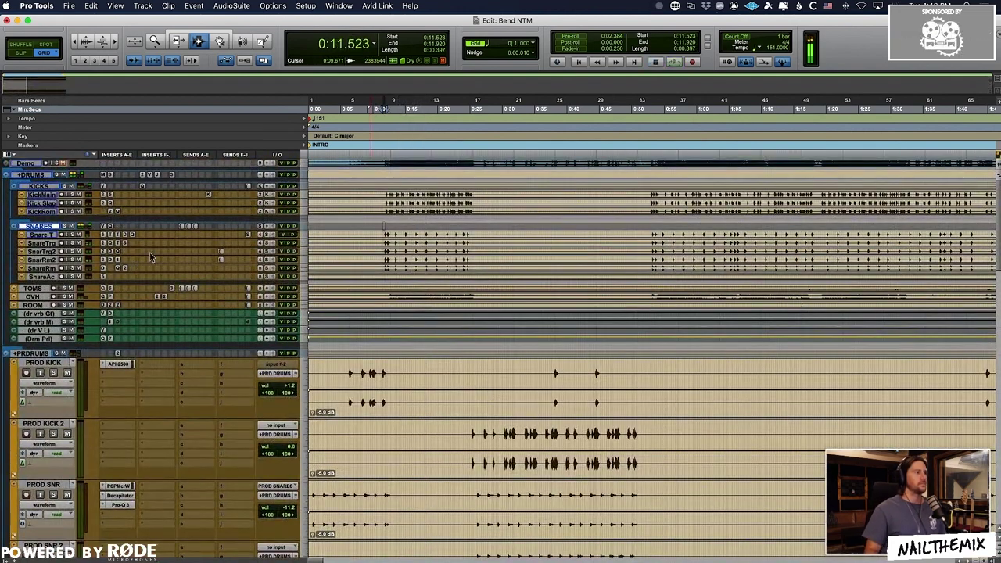
key("t")
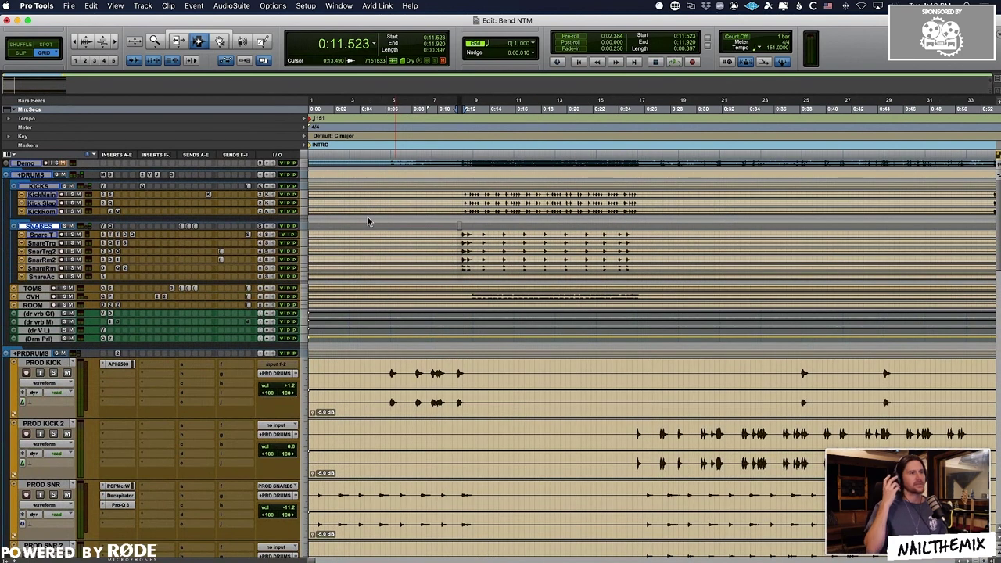
left_click(463, 228)
left_click_drag(432, 224, 654, 226)
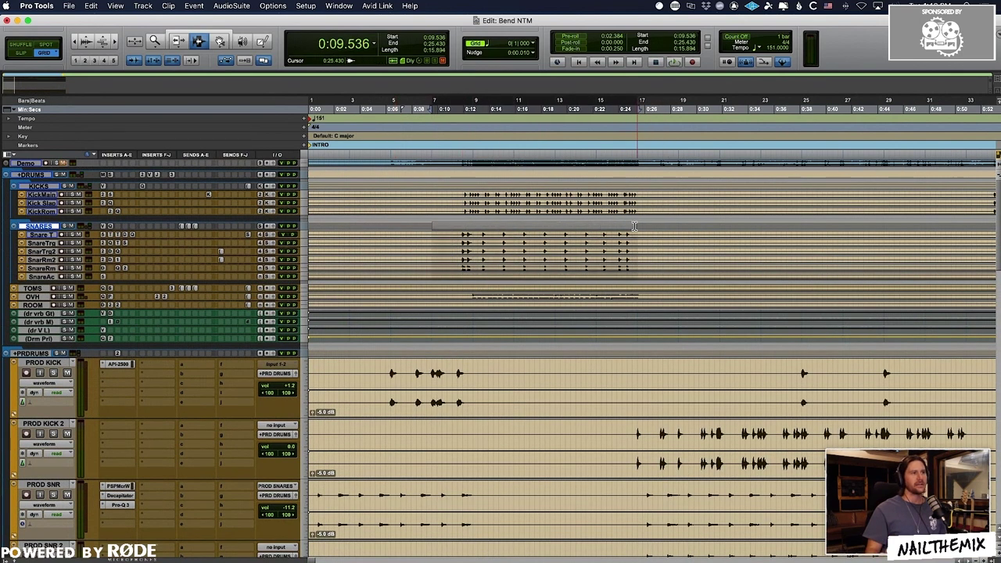
left_click_drag(130, 230, 129, 322)
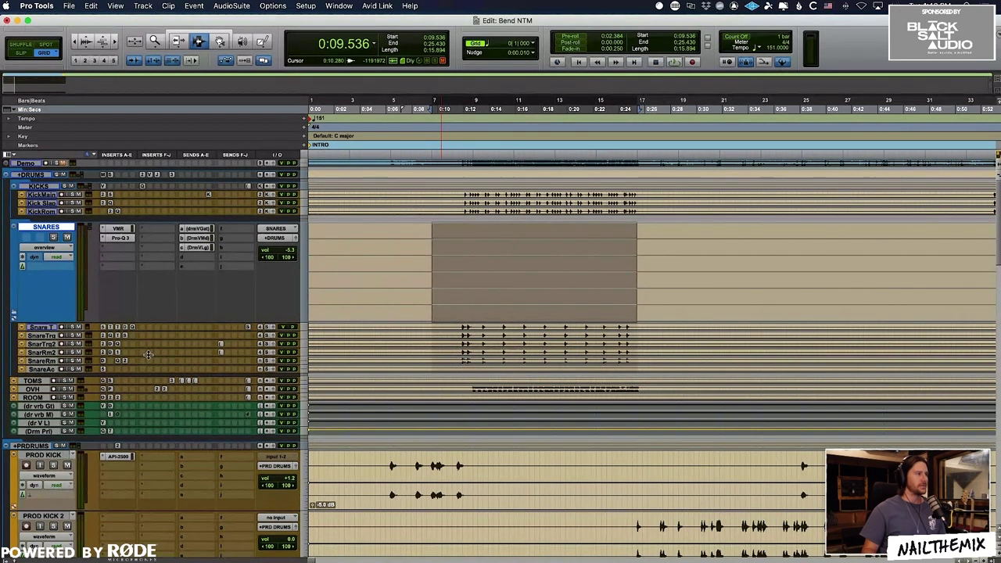
Enlarge Snare Room 2 and raise its volume trim by 2.0 dB from about 9.9 to 26.2 seconds, auditioning the transition
left_click_drag(149, 357, 147, 427)
left_click(53, 374)
left_click(72, 392)
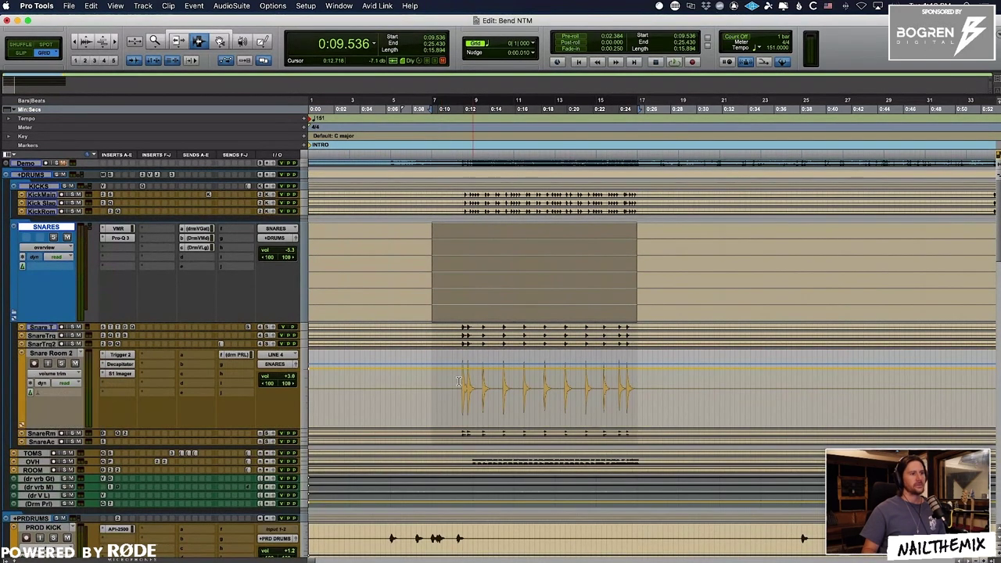
left_click_drag(436, 380, 648, 376)
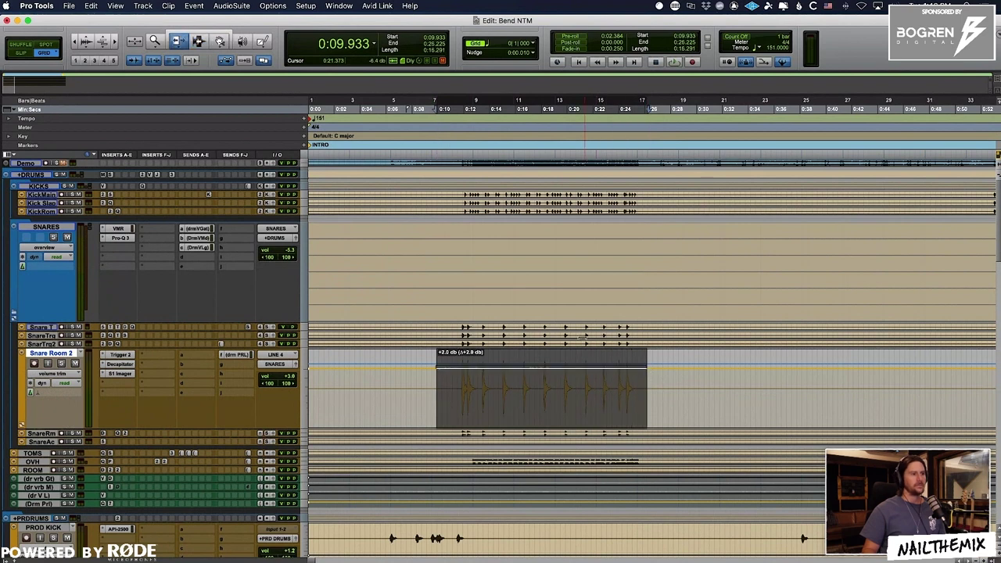
left_click(446, 363)
key("space")
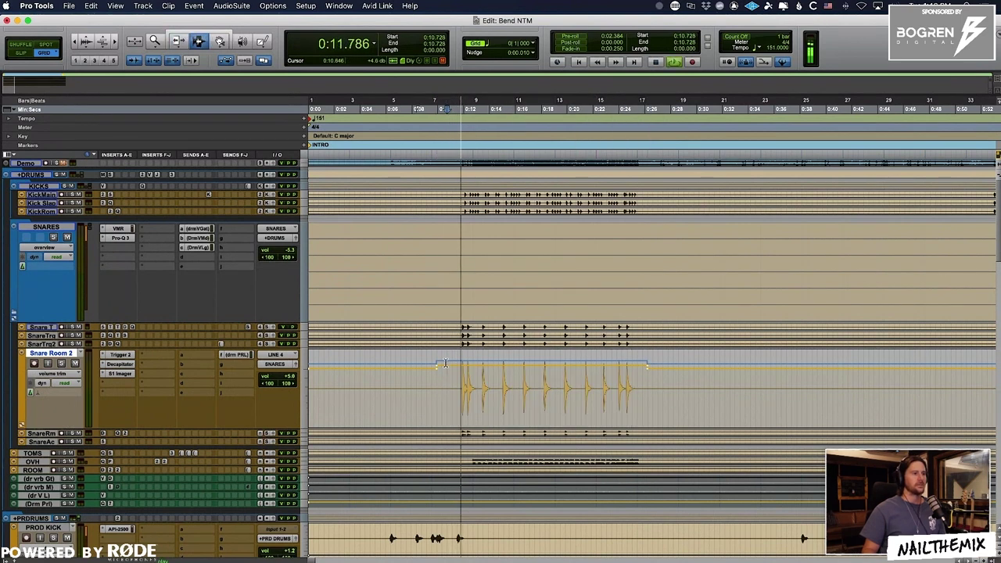
Limit Snare Room 2's volume trim boost to the opening snare hits around bar 9 and replay from about 9.9 seconds
key("space")
left_click(498, 372)
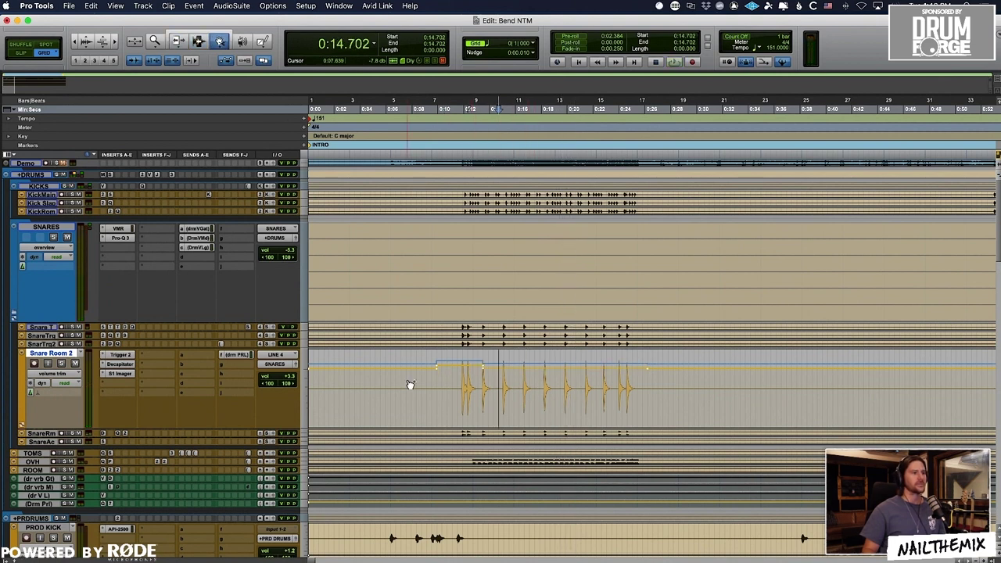
left_click(436, 373)
key("space")
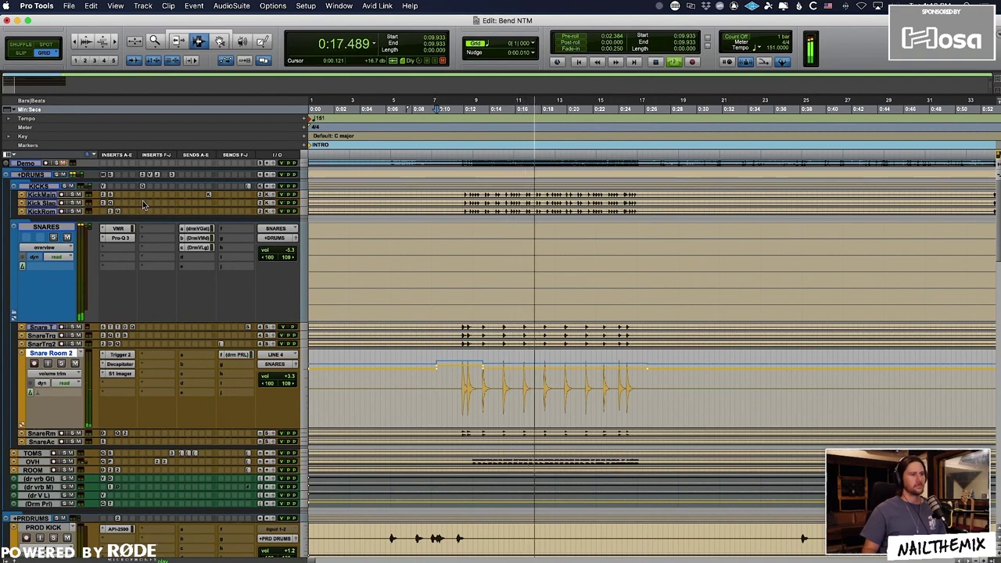
Enlarge the GT LD 6 track, select its part from 12.715 to 25.430 seconds and play it soloed
scroll(143, 204, "down", 10)
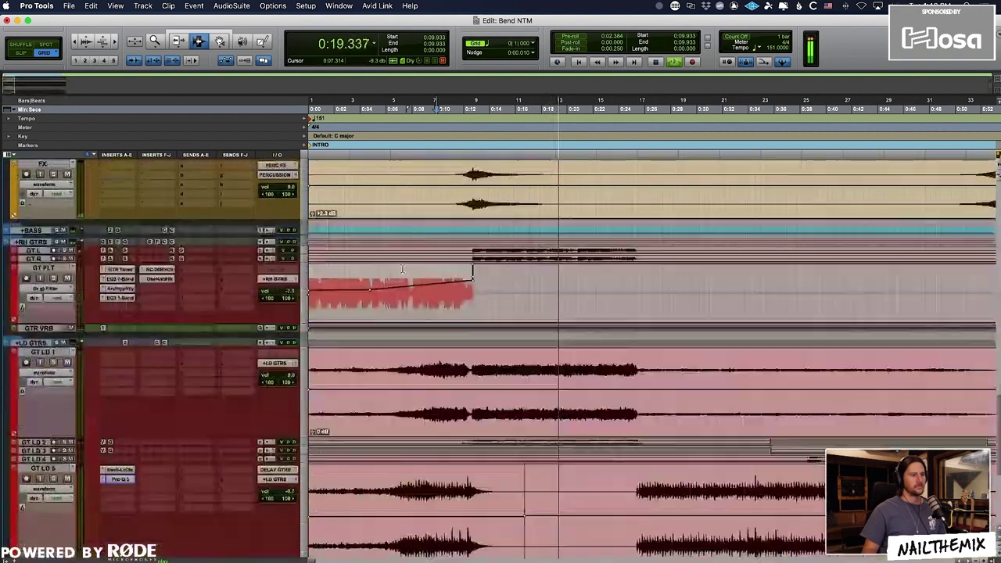
scroll(402, 270, "down", 3)
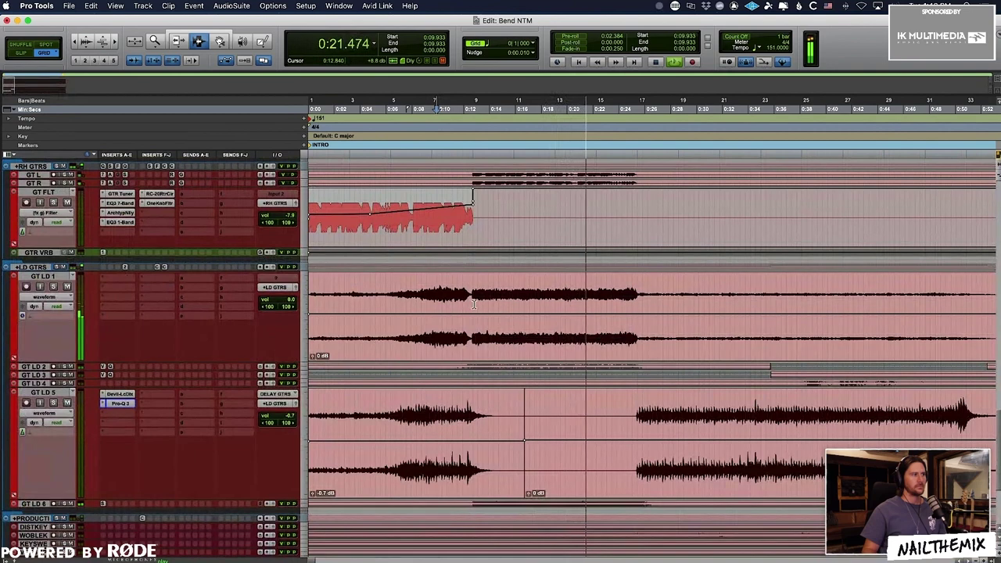
scroll(473, 304, "down", 5)
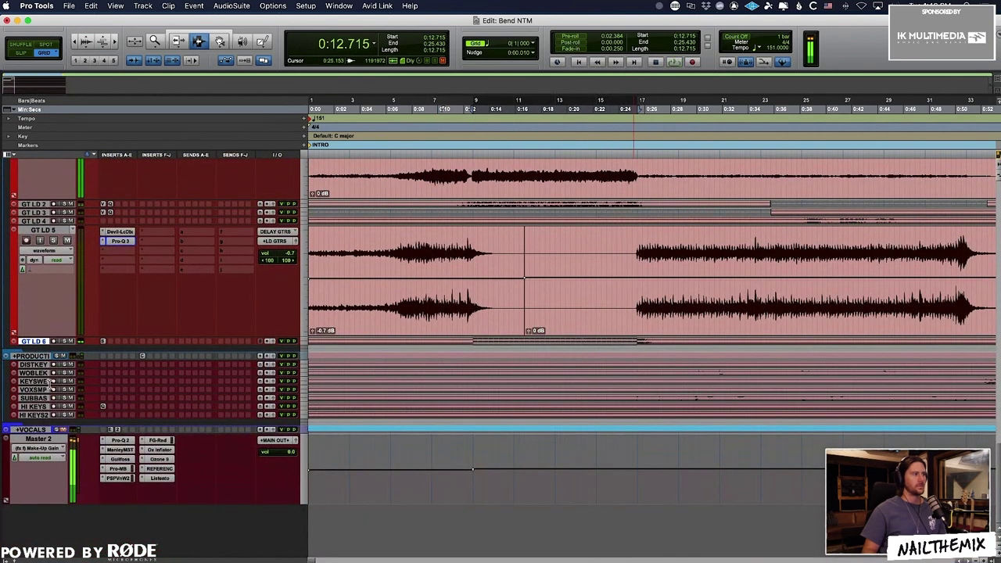
left_click_drag(118, 344, 122, 447)
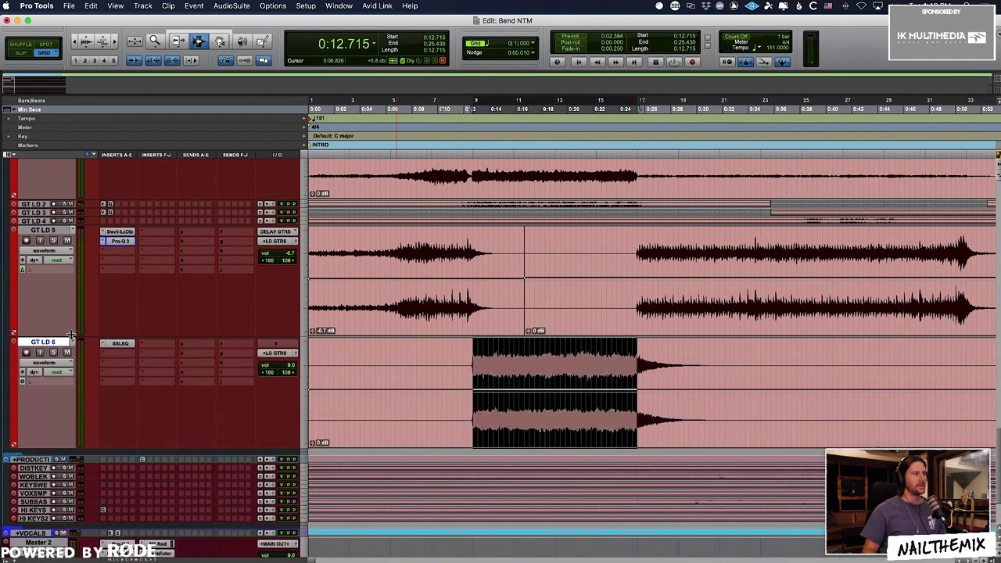
key("space")
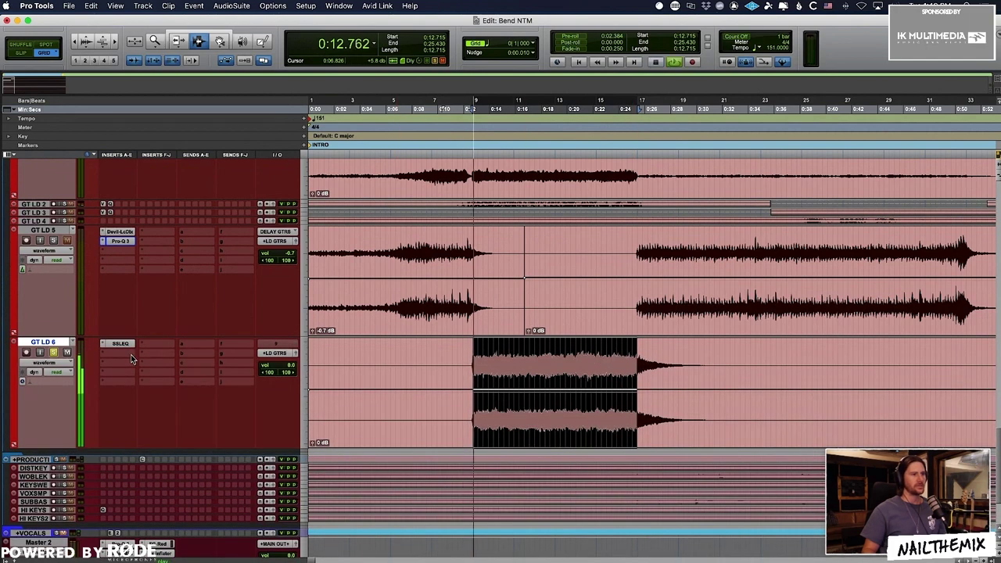
Insert FabFilter Pro-Q 3 on GT LD 6 and cut about 2.8 dB around 3.1 kHz with a bell band
key("space")
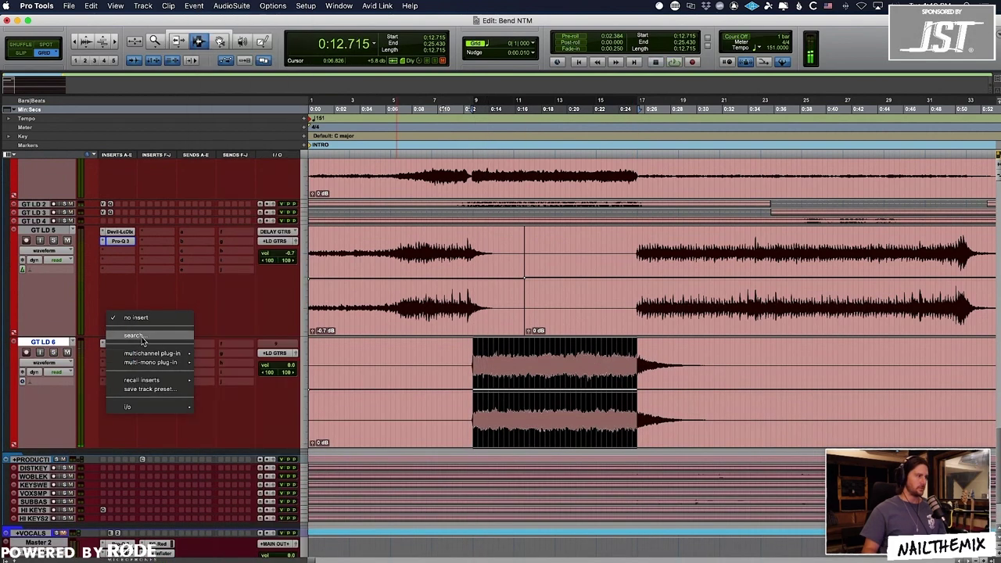
left_click(142, 337)
left_click(268, 498)
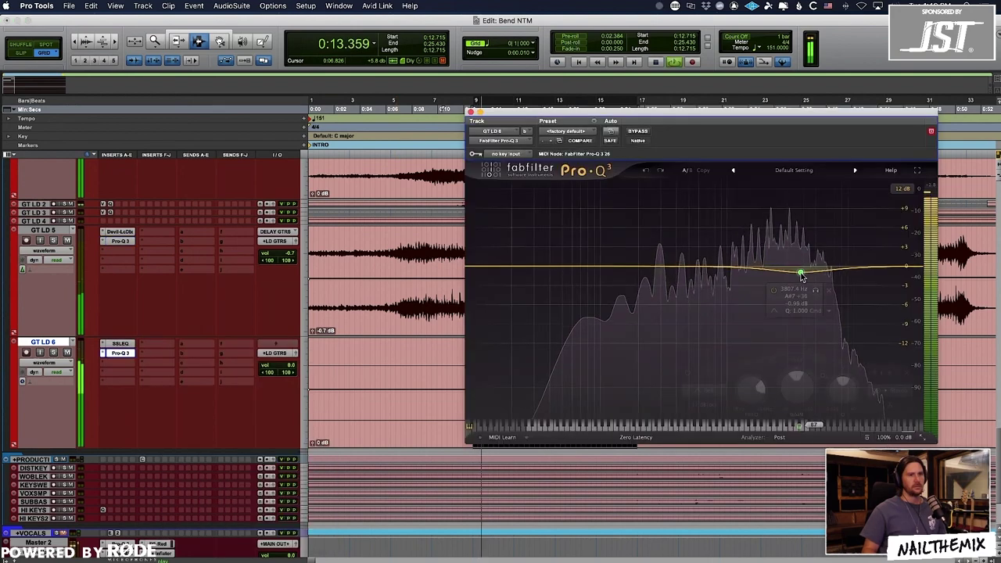
left_click_drag(800, 278, 789, 286)
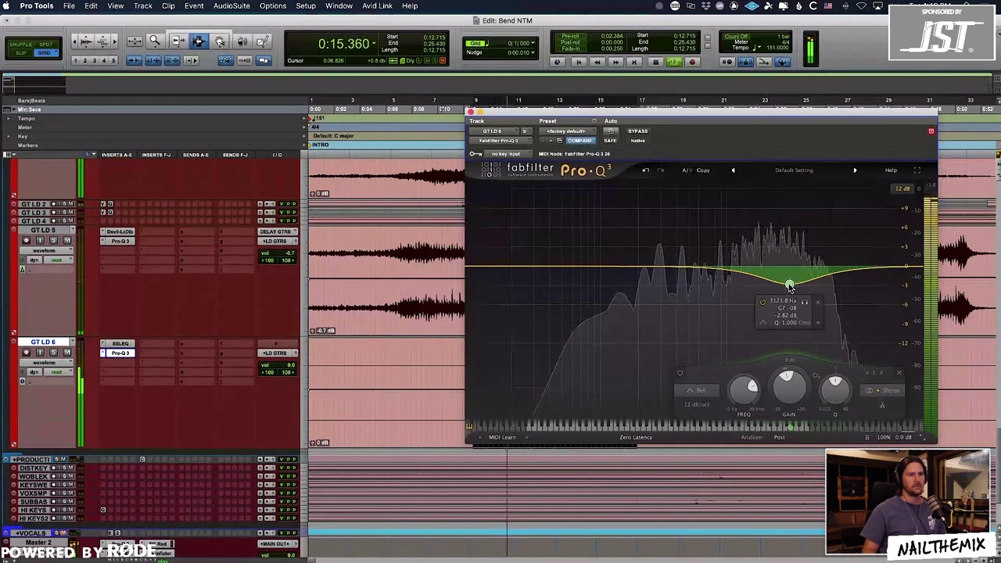
left_click(470, 113)
key("r")
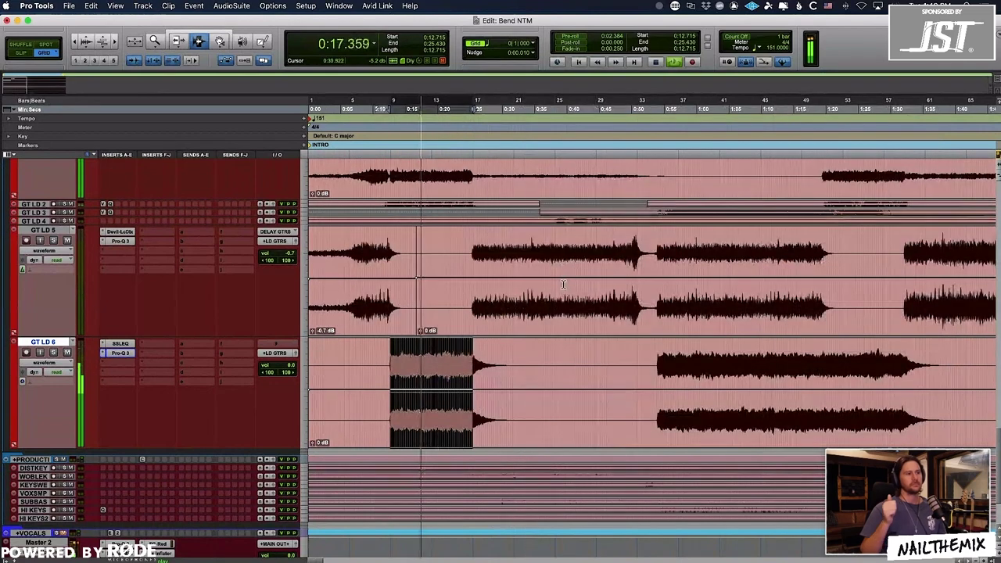
Select 15.894 to 16.291 seconds on the collapsed GT LD 3 track and nudge its volume down slightly
scroll(353, 278, "up", 5)
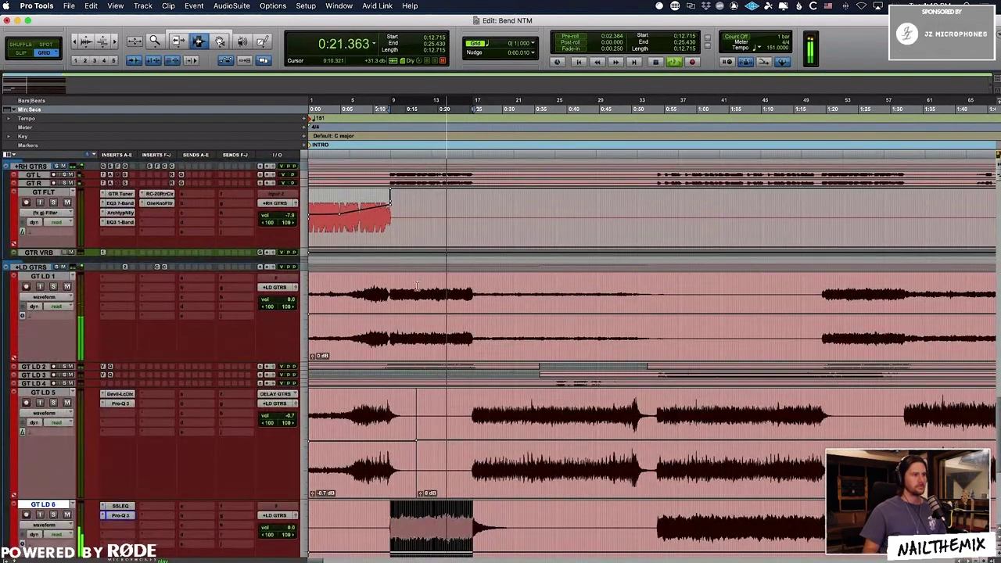
left_click(413, 374)
left_click_drag(285, 370, 284, 376)
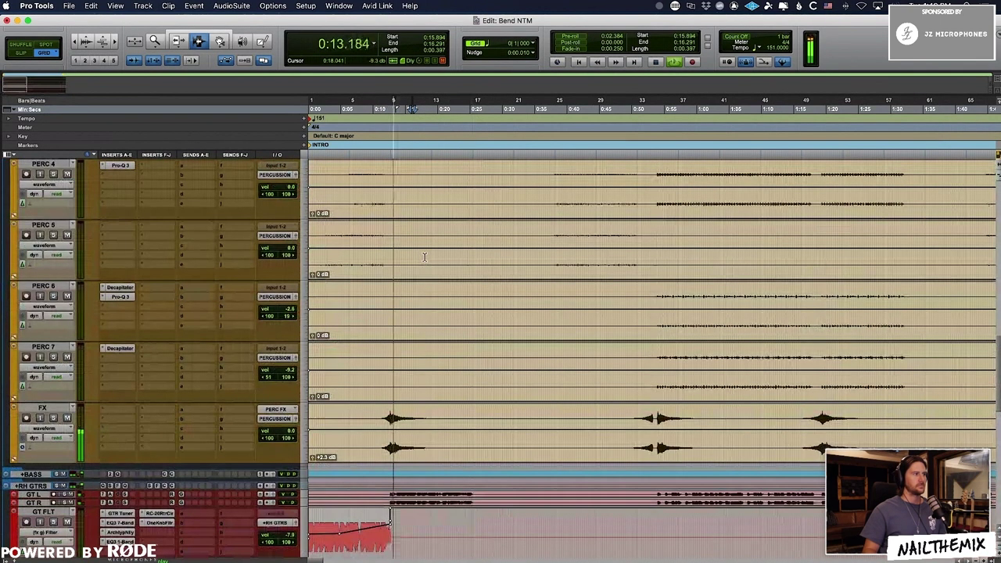
Lower the SNARES folder track's volume to -7.4 dB while the song plays
scroll(276, 351, "up", 5)
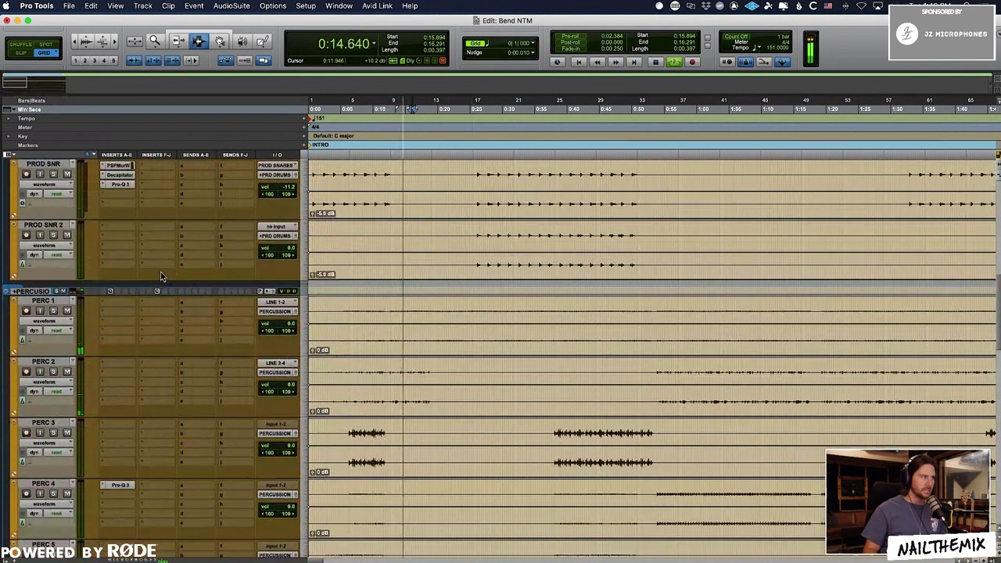
scroll(162, 276, "up", 10)
scroll(162, 276, "up", 8)
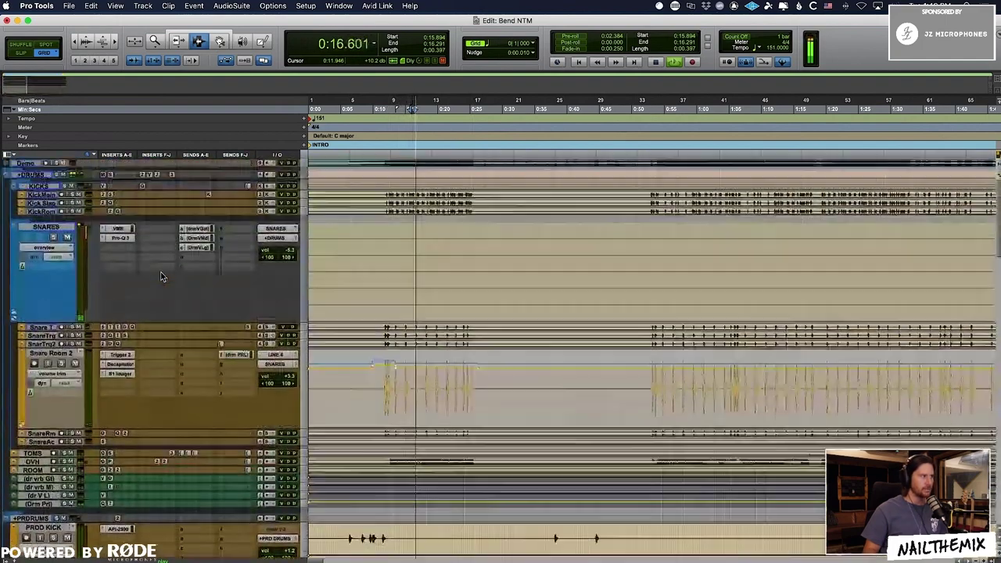
mouse_move(269, 251)
left_mouse_down()
mouse_move(267, 265)
mouse_move(279, 259)
left_mouse_up()
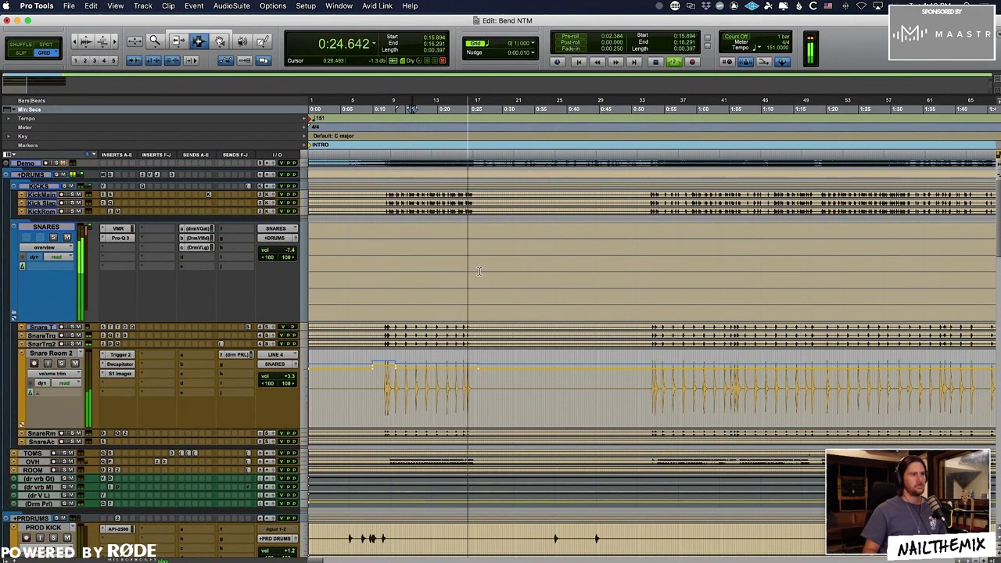
Play the section from 25.430 to 53.245 seconds and raise PROD SNR 2's volume to +2.4 dB
key("space")
left_click_drag(472, 166, 650, 169)
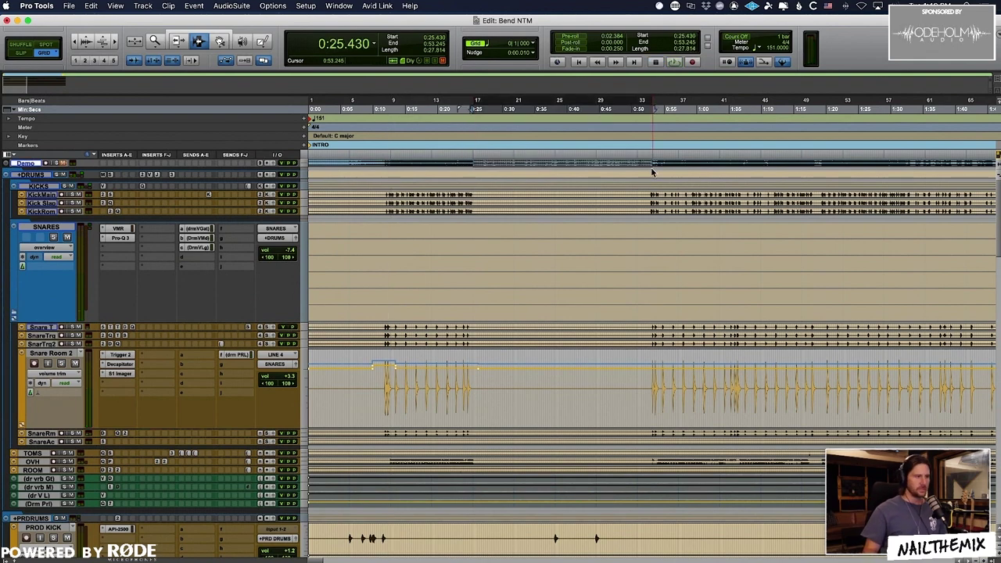
scroll(519, 268, "down", 10)
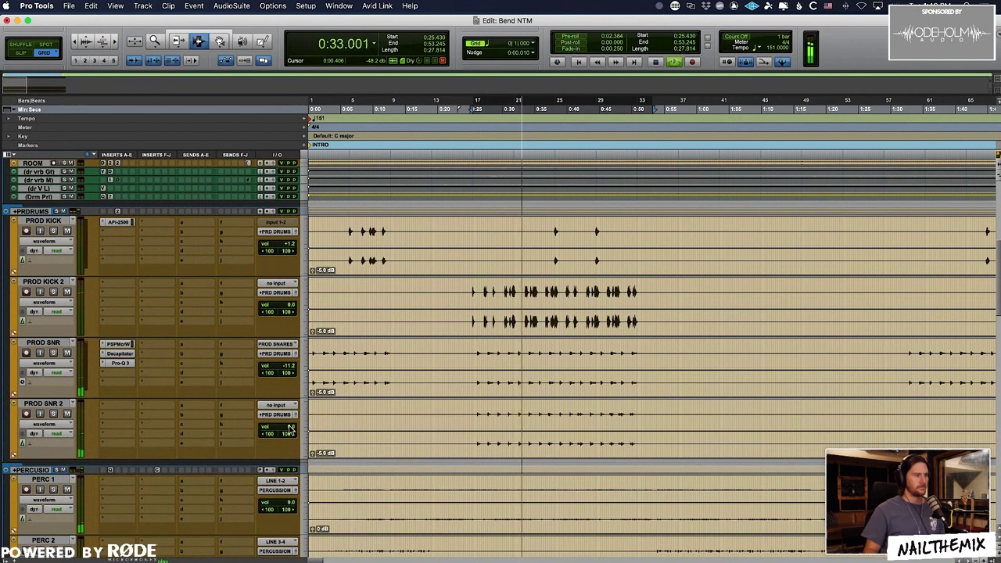
left_click_drag(289, 430, 285, 423)
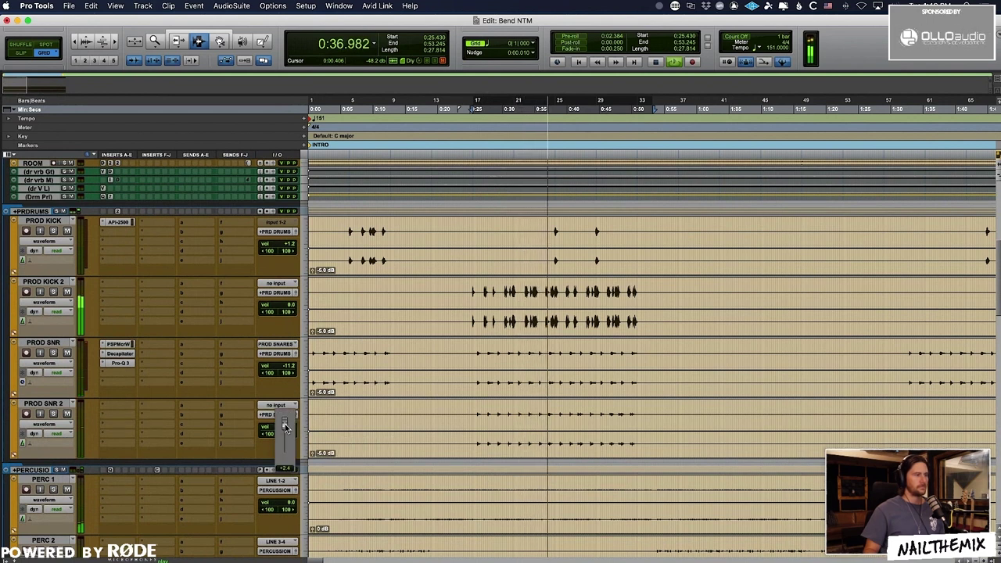
left_click_drag(285, 425, 287, 427)
Raise PROD SNR's clip gain to +0.3 dB from 24.238 to 57.615 seconds
left_click_drag(465, 366, 682, 368)
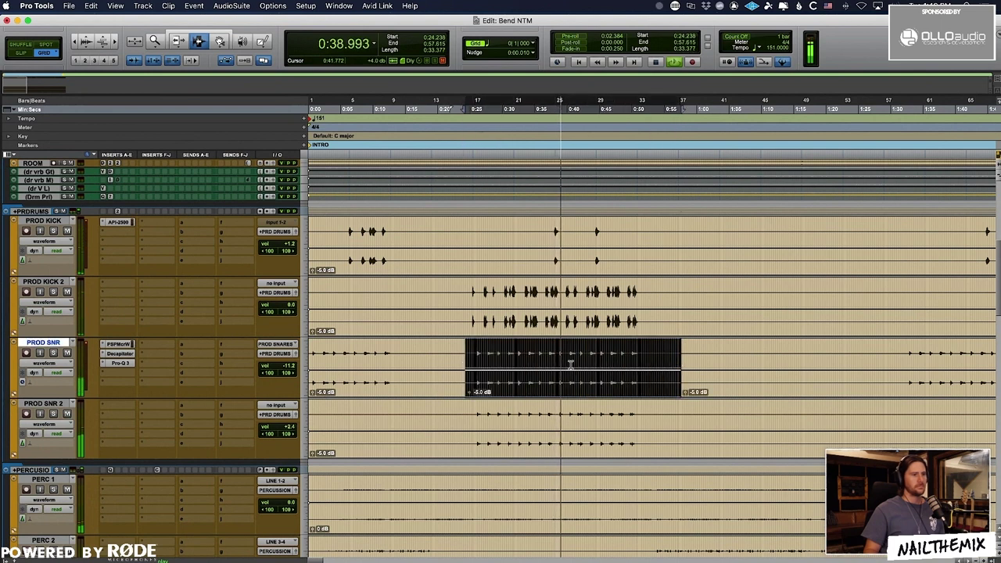
left_click_drag(567, 369, 567, 364)
key("space")
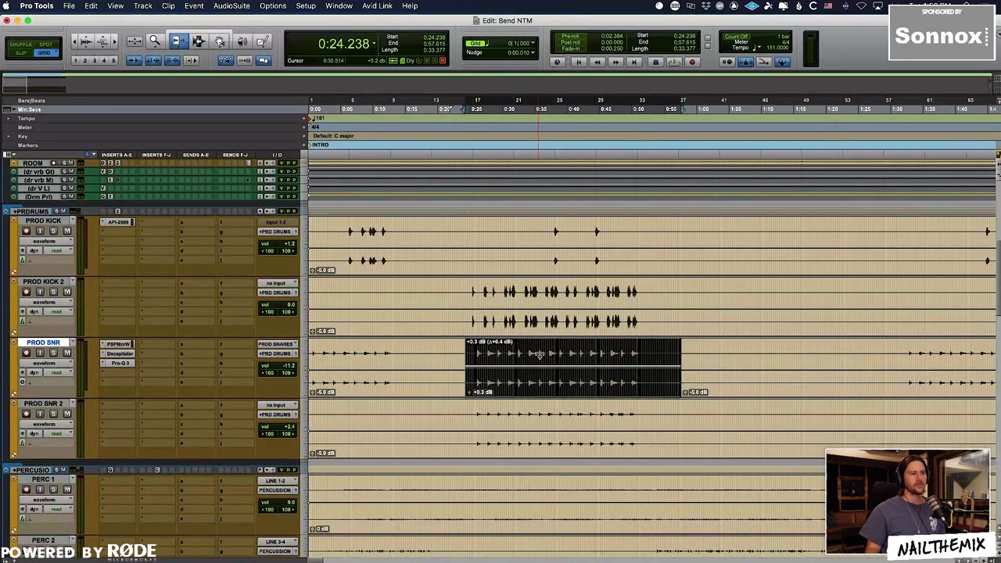
Select PROD KICK 2 from 25.033 to 58.013 seconds and play it soloed
left_click_drag(470, 293, 683, 295)
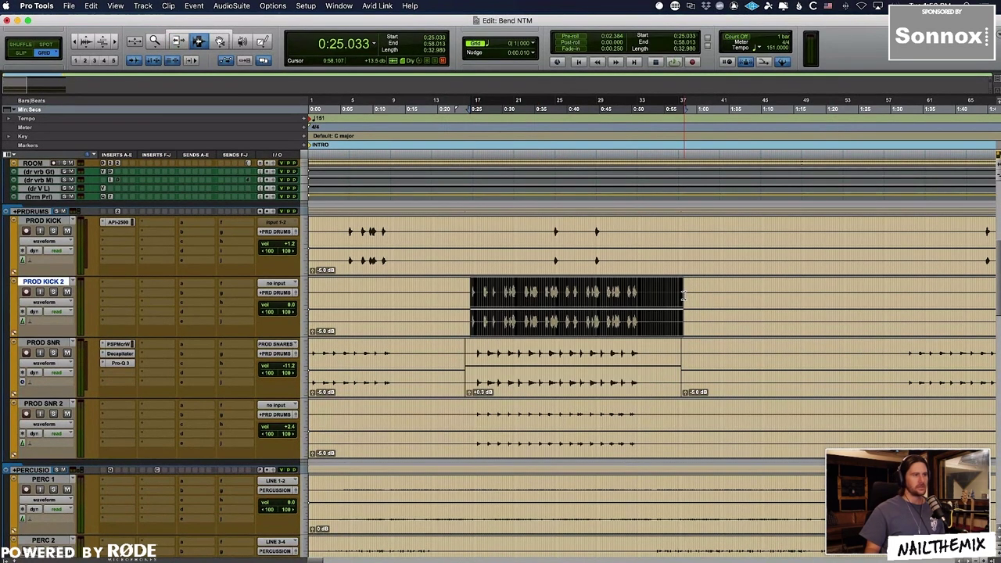
key("space")
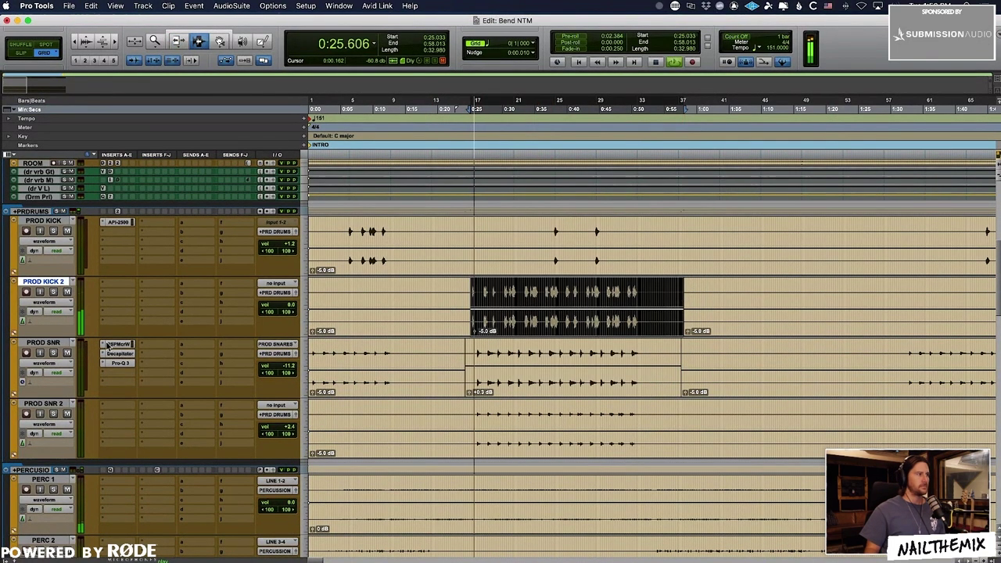
left_click(53, 293)
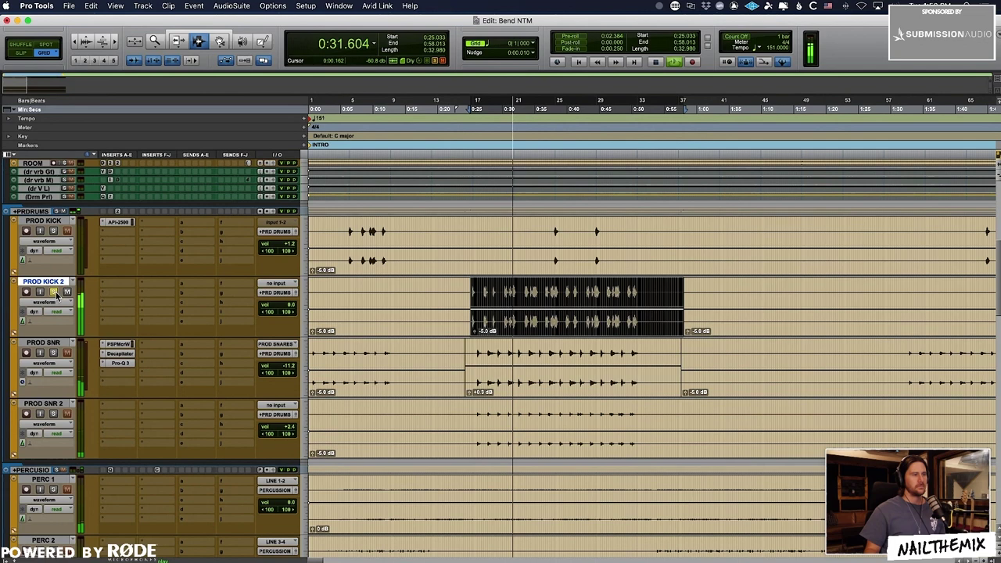
Insert FabFilter Pro-Q 3 on the PROD KICK 2 track
left_click(144, 284)
left_click(150, 268)
type("fab")
left_click(273, 433)
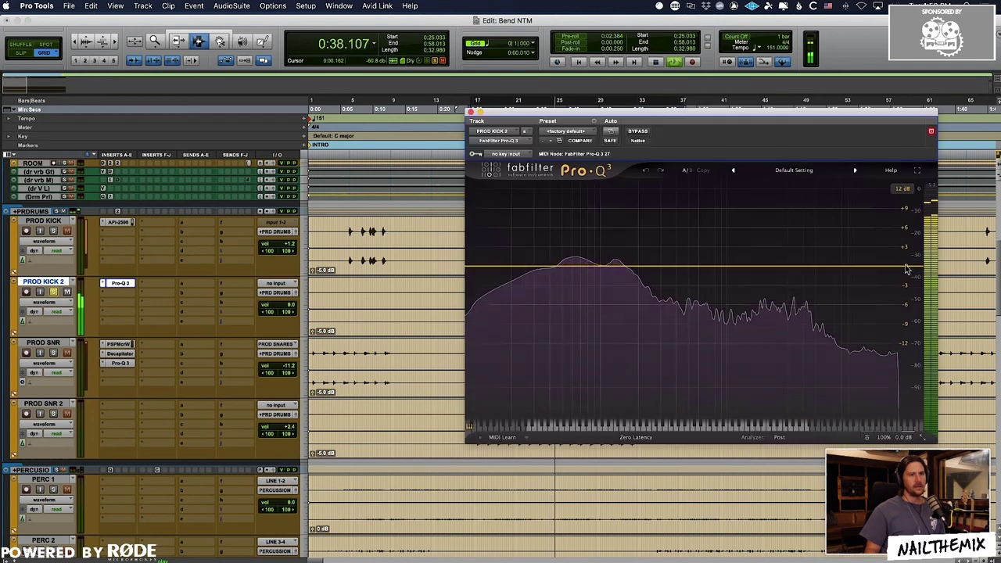
Roll off PROD KICK 2's highs with dips in the mids and upper mids, and set the track's volume to +1.9 dB
left_click_drag(898, 268, 798, 288)
left_click_drag(686, 267, 694, 289)
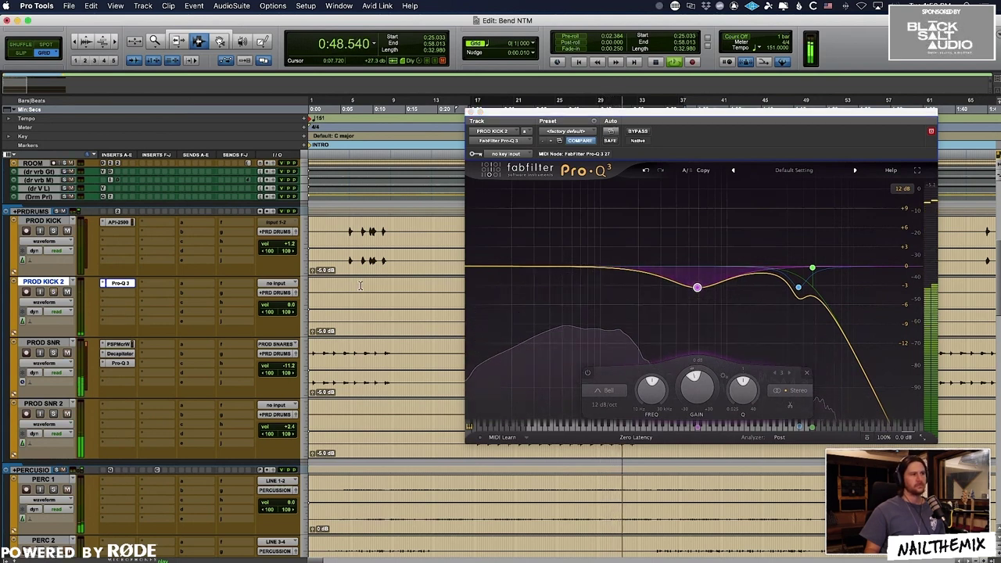
key("r")
left_click_drag(290, 305, 291, 292)
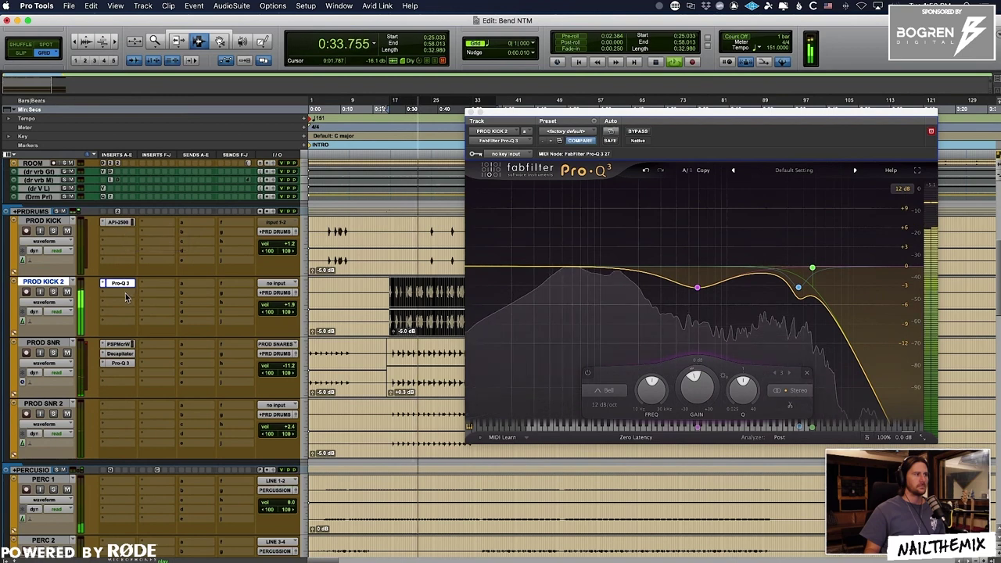
Enlarge the +PRD DRUMS folder track and insert Ozone 9 after its existing plug-in
left_click_drag(129, 212, 124, 255)
key("space")
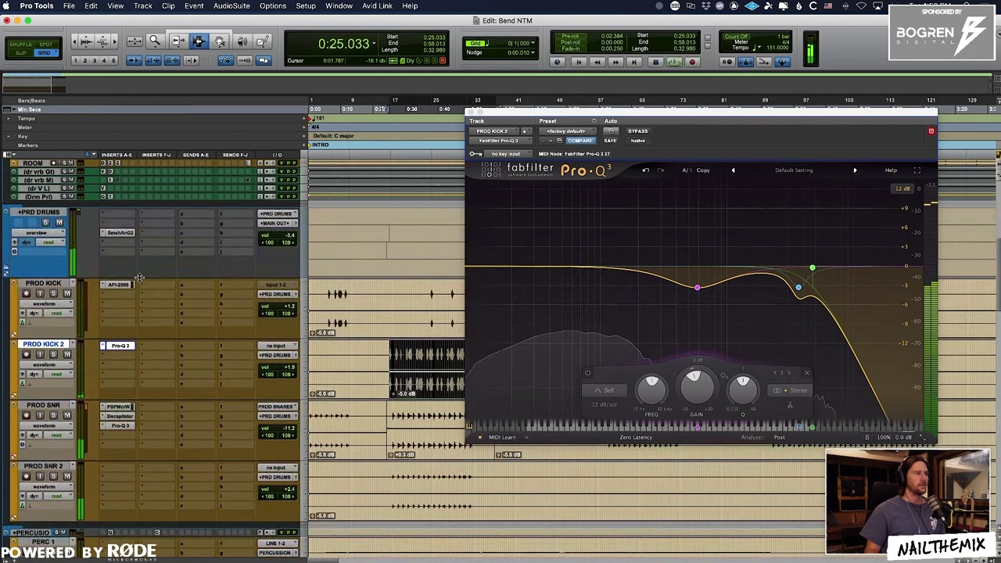
left_click(119, 244)
left_click(148, 226)
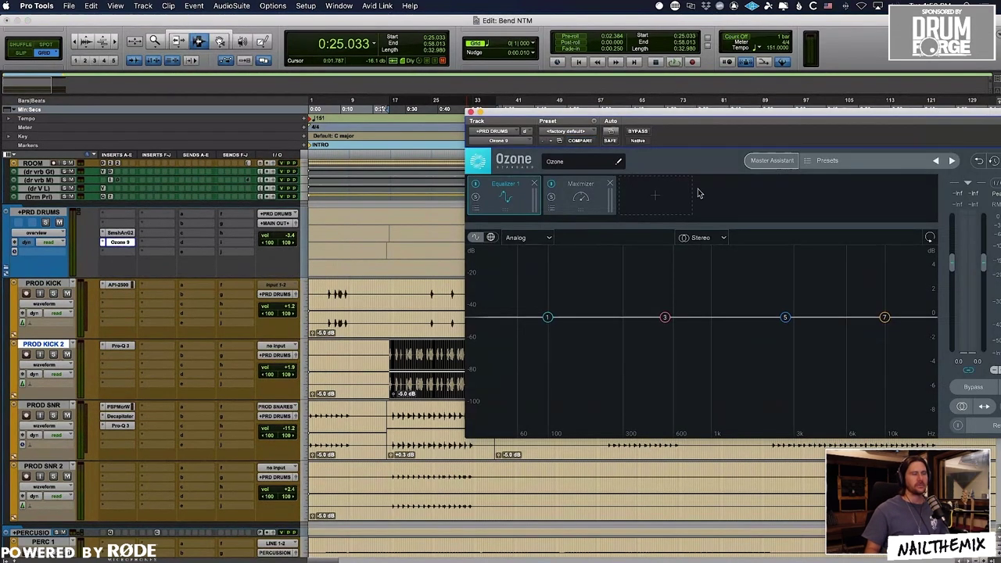
Remove Ozone's default Equalizer 1 and Maximizer modules and add an Imager module
left_click(534, 183)
left_click(534, 183)
left_click(501, 197)
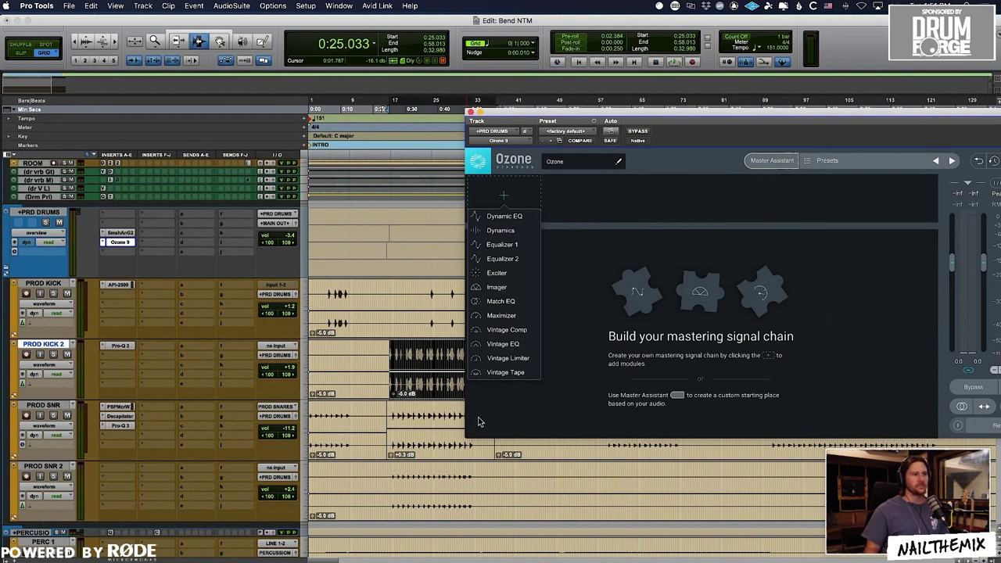
left_click(498, 287)
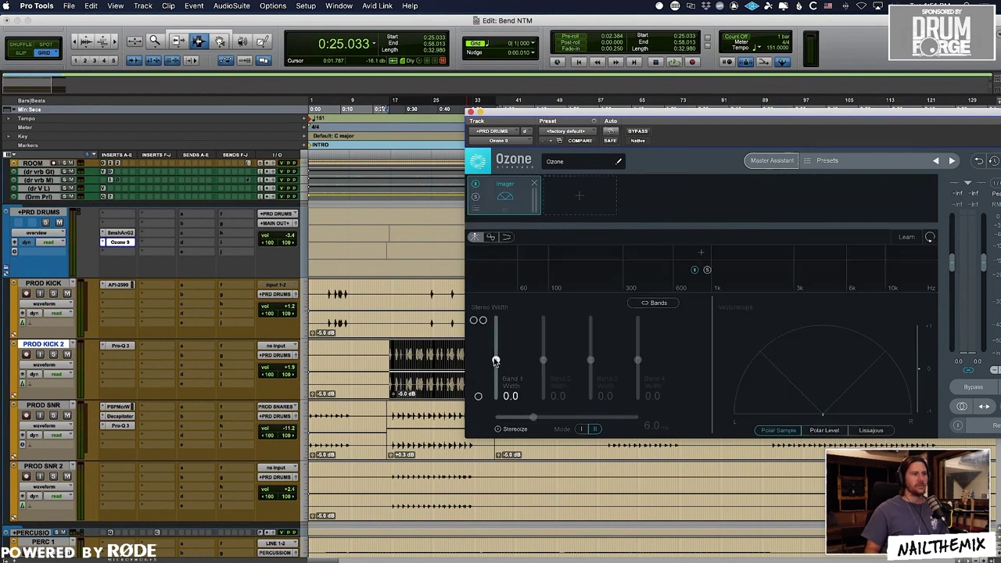
Widen the production drums by setting the Imager's Band 1 stereo width to 24.1 during playback
left_click_drag(495, 361, 495, 352)
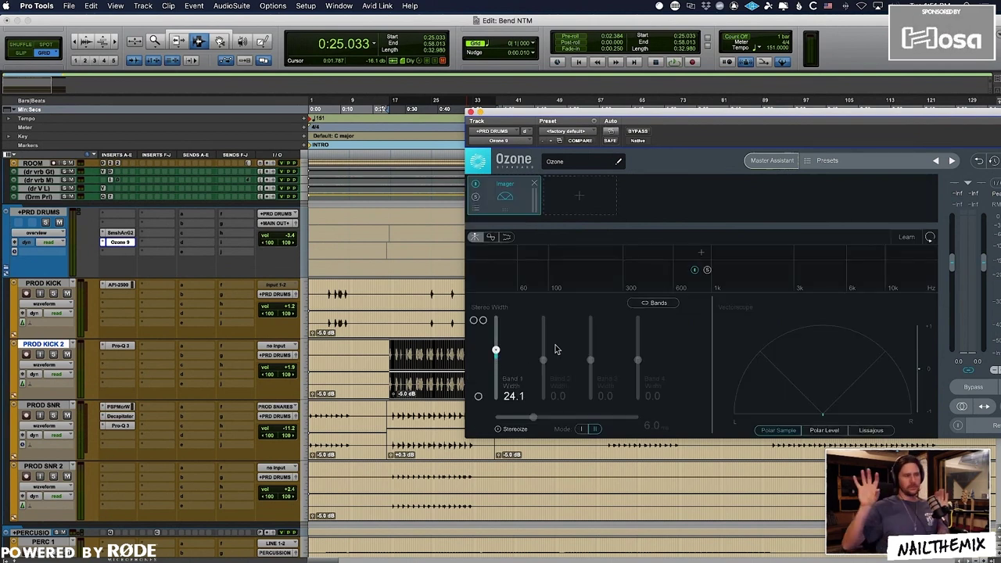
key("space")
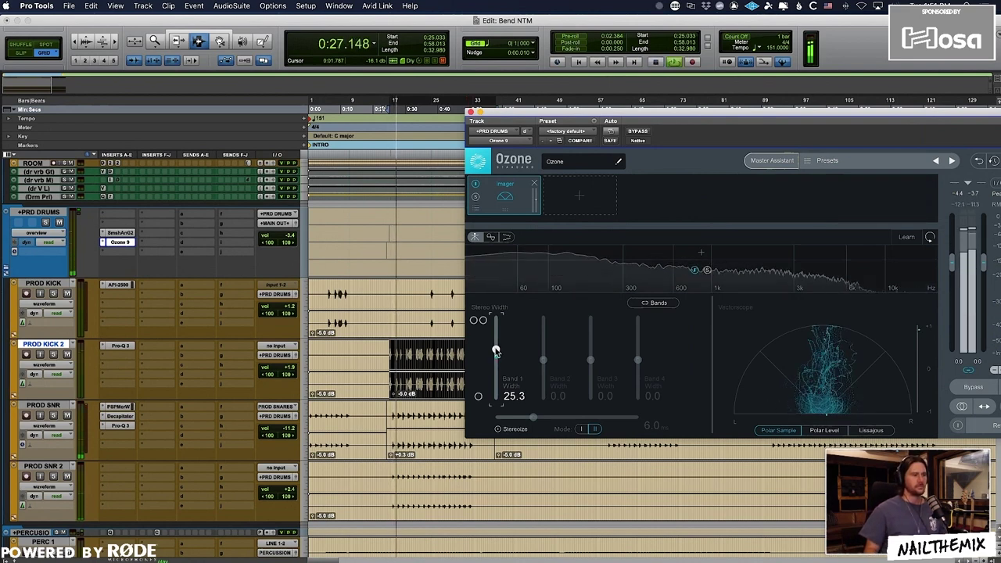
mouse_move(495, 351)
left_mouse_down()
mouse_move(497, 322)
mouse_move(498, 352)
left_mouse_up()
Select PROD SNR 2 from 25.033 to 56.821 seconds, set its volume to -0.3 dB and close the Ozone 9 window
left_click(428, 493)
left_click_drag(287, 490, 285, 515)
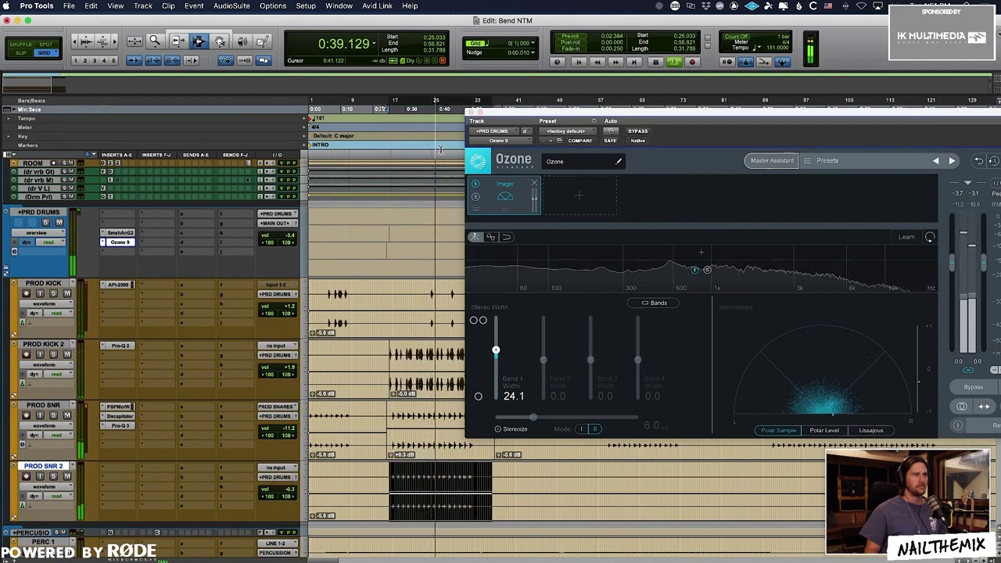
left_click_drag(469, 114, 468, 115)
left_click(469, 113)
Adjust the timeline playback range to run from 25.430 to 52.847 seconds
scroll(490, 381, "down", 5)
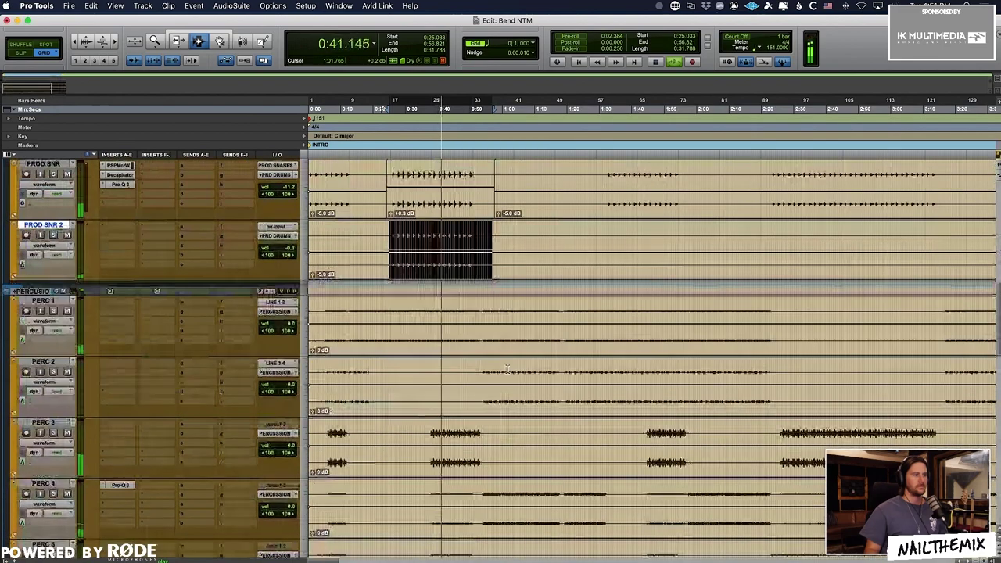
scroll(490, 381, "up", 10)
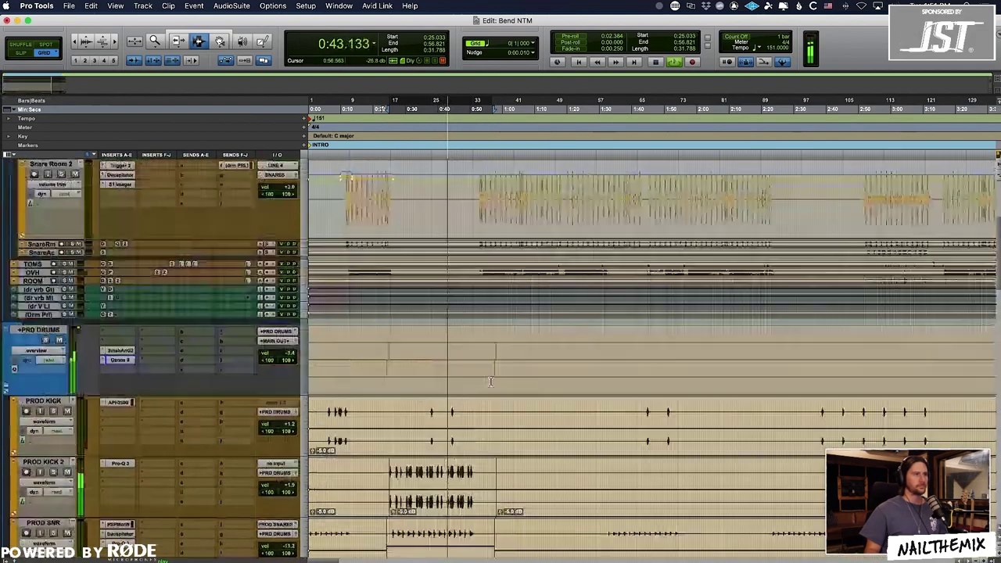
key("t")
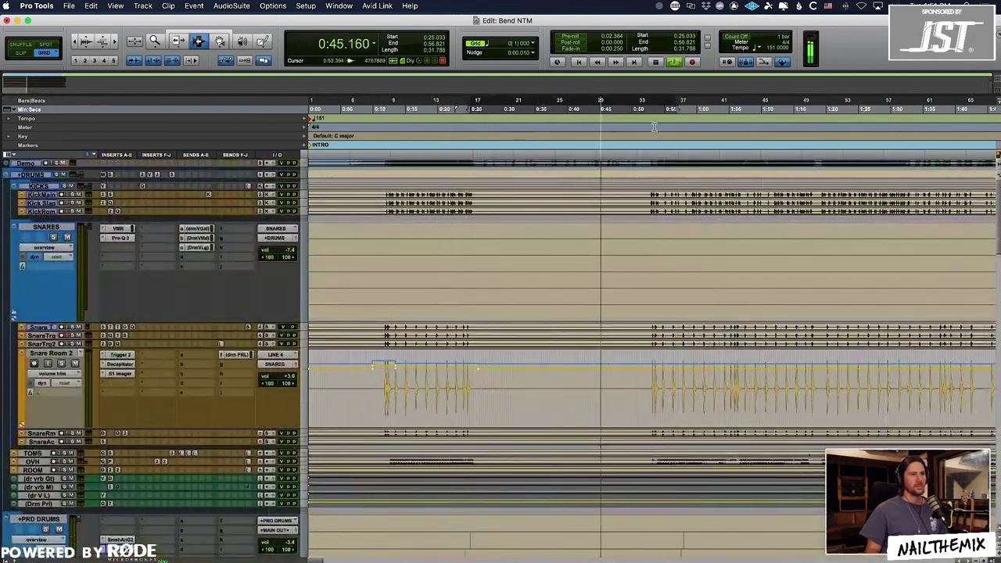
left_click_drag(678, 112, 653, 117)
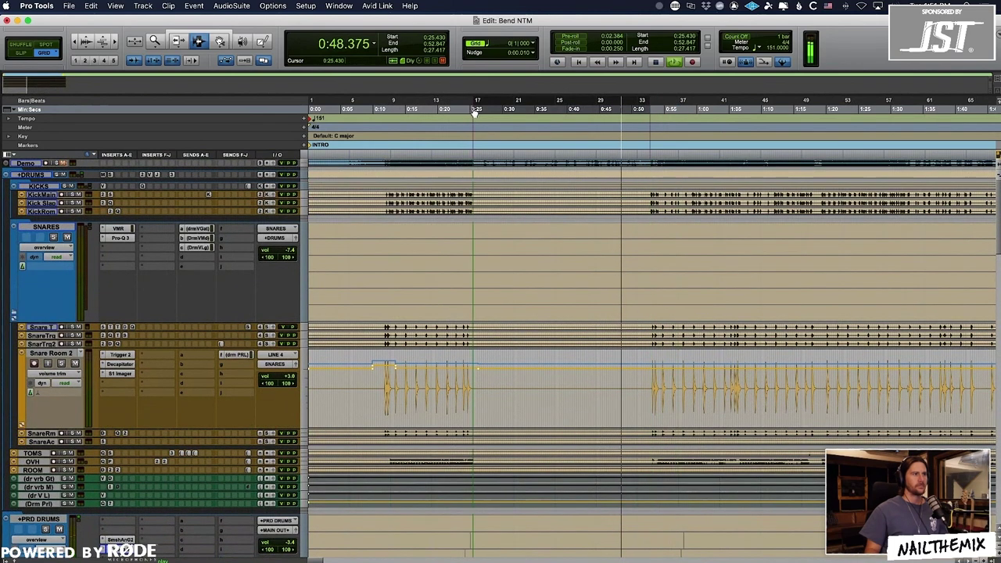
left_click_drag(472, 112, 475, 112)
Examine the lead guitar tracks while the section from 25.430 to 52.847 seconds loops
scroll(569, 229, "down", 6)
scroll(567, 231, "down", 10)
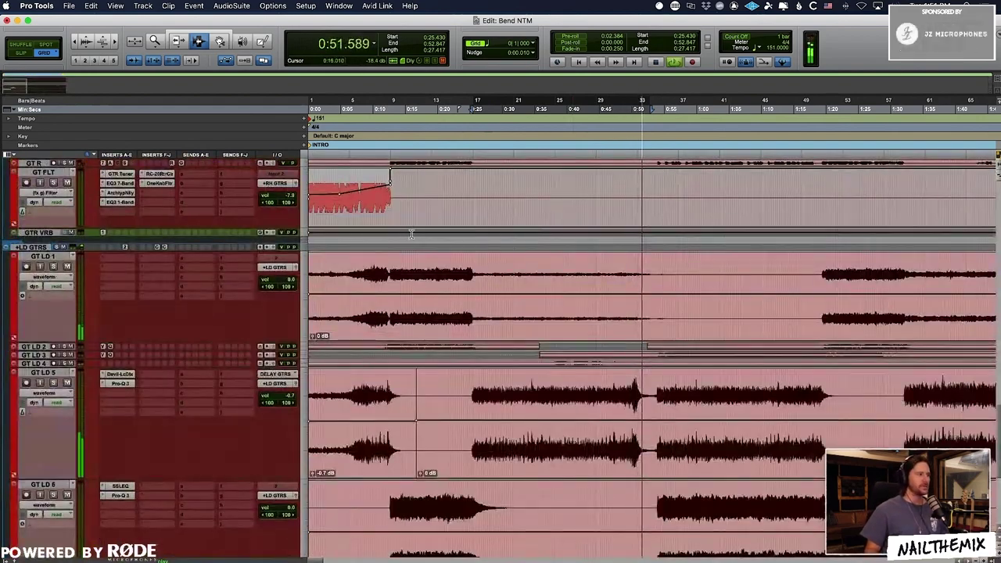
scroll(557, 235, "down", 4)
scroll(609, 368, "up", 5)
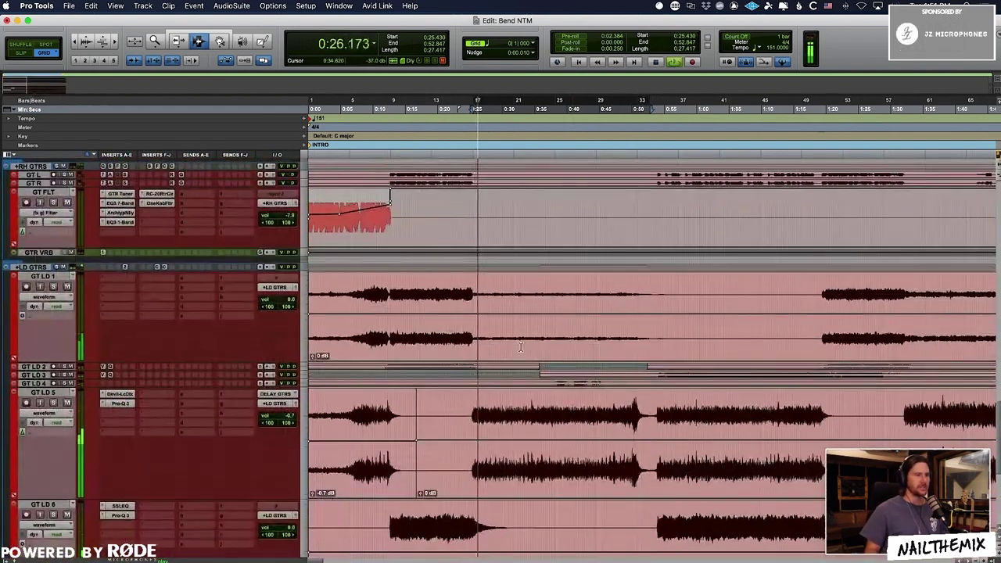
scroll(547, 328, "up", 5)
scroll(488, 296, "down", 4)
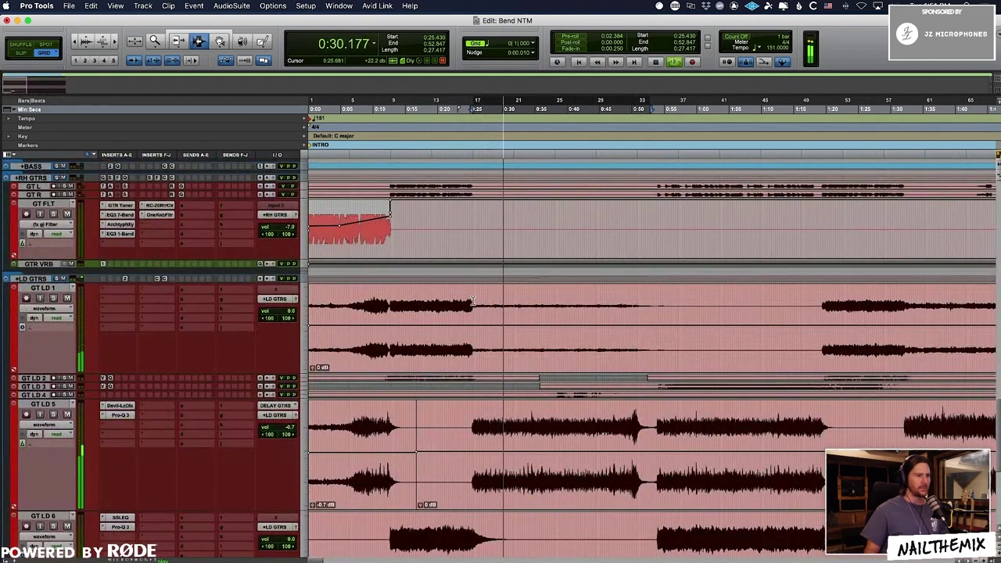
scroll(471, 303, "down", 1)
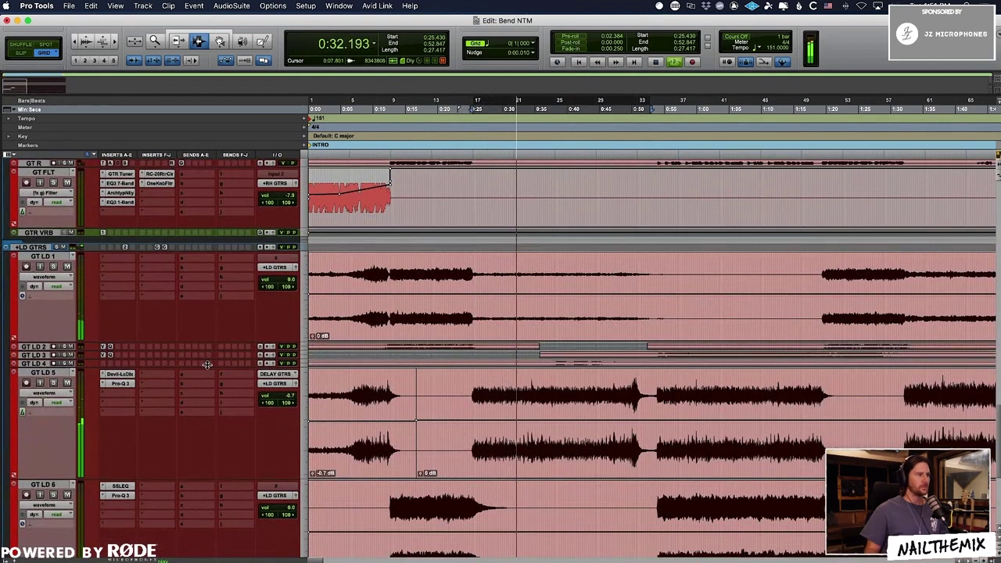
Enlarge the GT LD 4 track and insert a stereo FabFilter Pro-Q 3 on it
left_click_drag(207, 364, 217, 485)
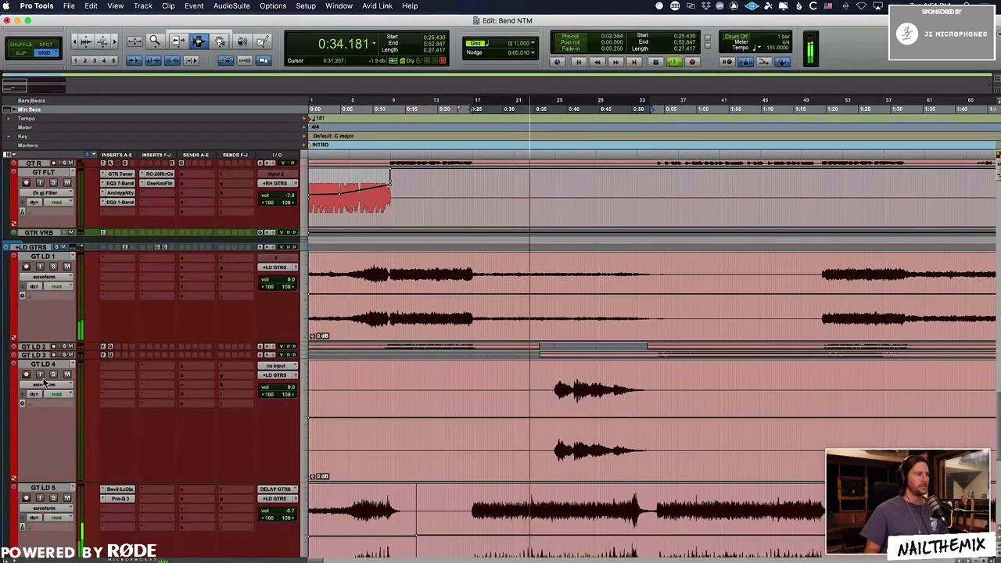
left_click(117, 367)
left_click(135, 350)
type("fab")
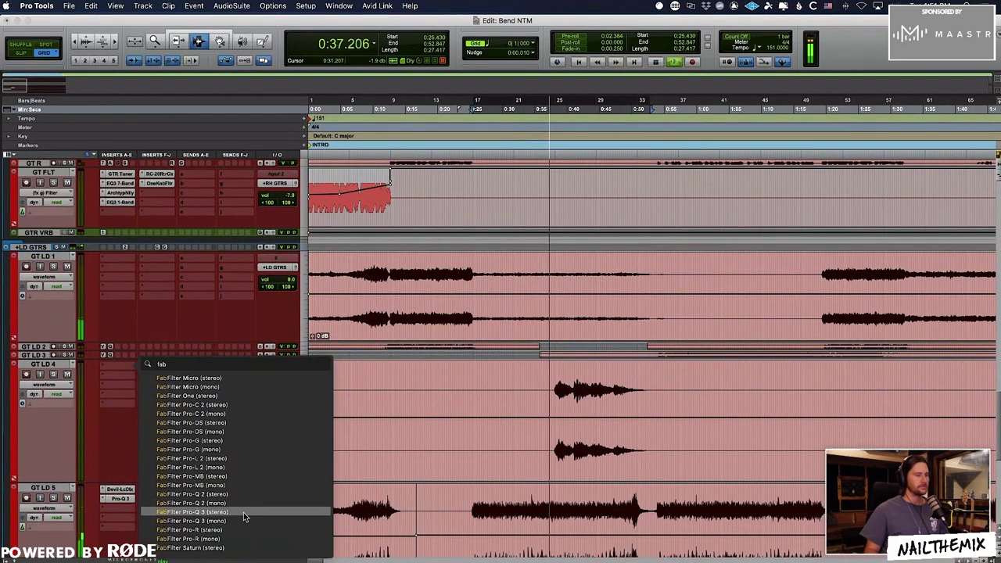
left_click(244, 513)
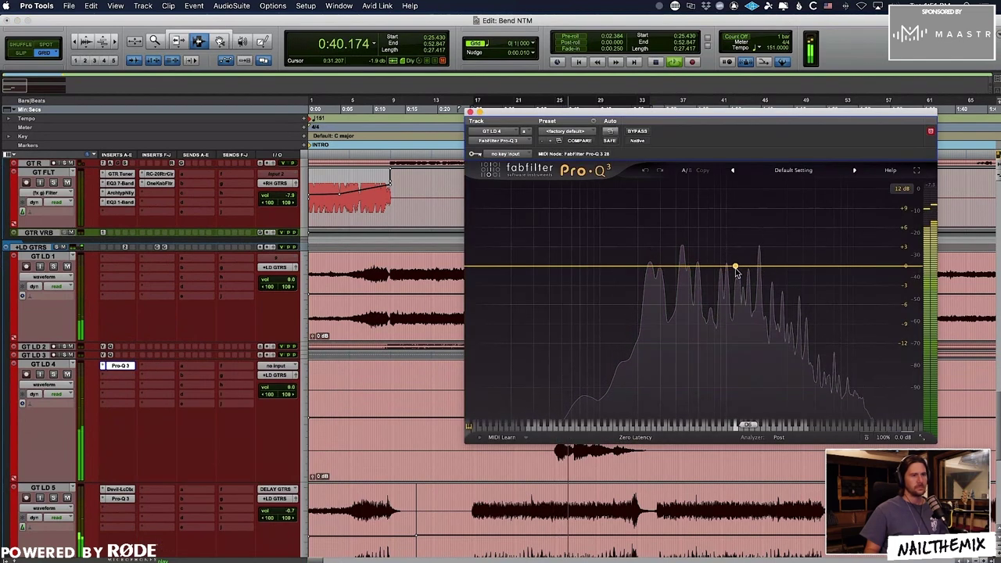
Boost the upper mids and highs of GT LD 4 with two EQ bands and cut its low mids, including 2.34 dB near 291 Hz
left_click_drag(736, 268, 786, 223)
left_click_drag(741, 250, 765, 232)
left_click_drag(703, 262, 691, 294)
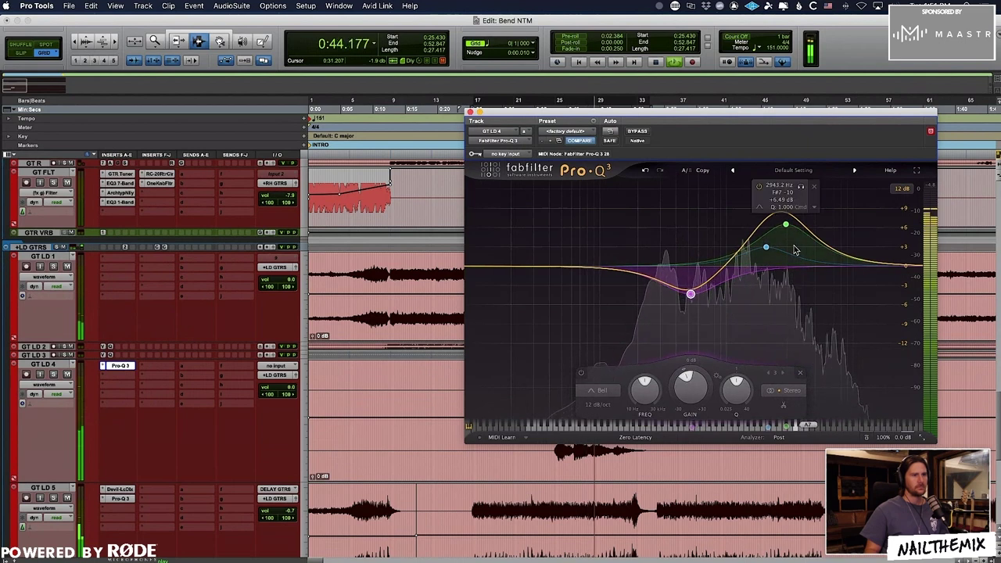
left_click_drag(766, 247, 811, 229)
left_click_drag(651, 279, 658, 298)
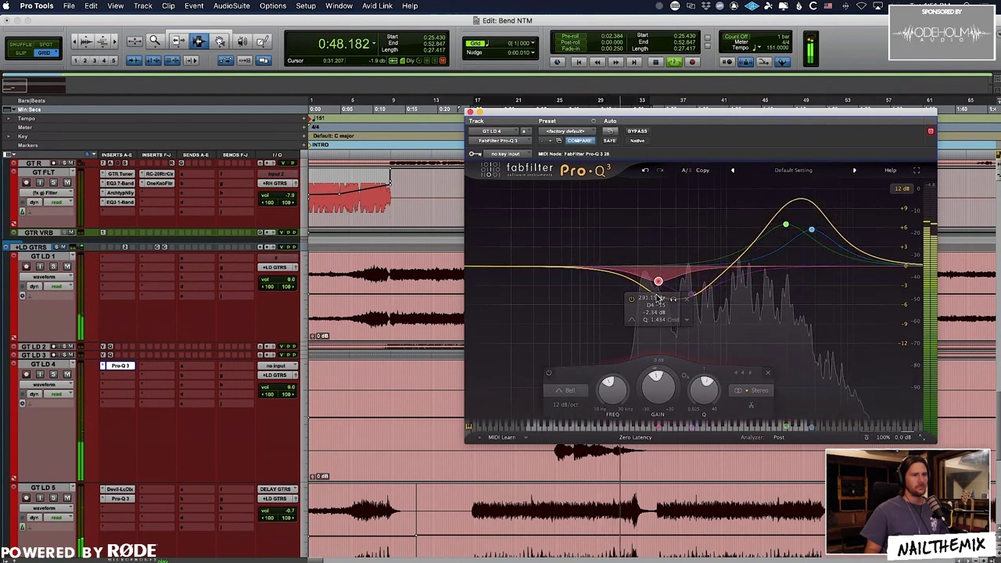
Finish the GT LD 4 EQ with a mid cut and a 5.17 dB boost near 2873 Hz, and set the track volume to -3.0 dB
left_click_drag(746, 252, 748, 266)
left_click_drag(788, 226, 788, 236)
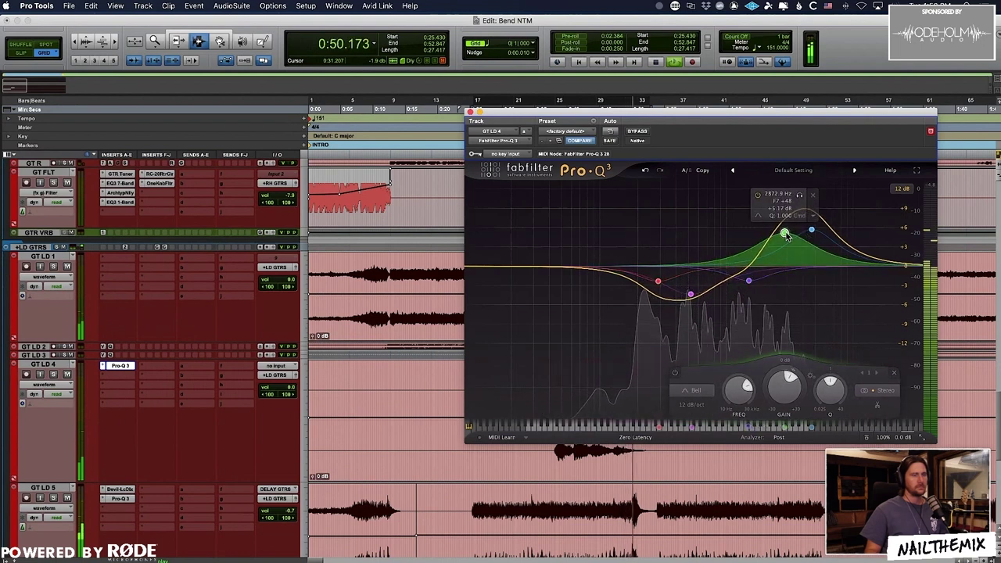
left_click(471, 113)
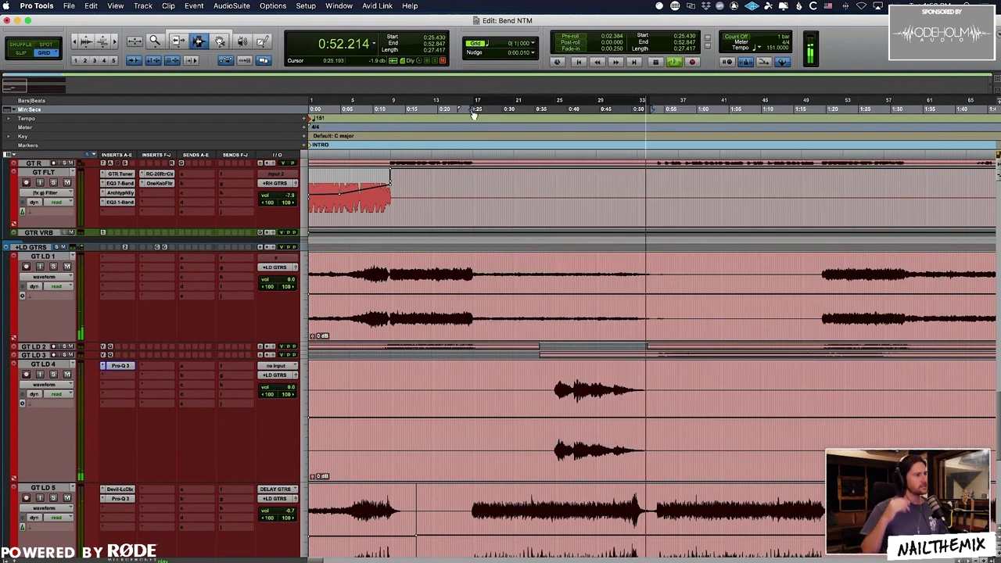
left_click_drag(266, 391, 282, 395)
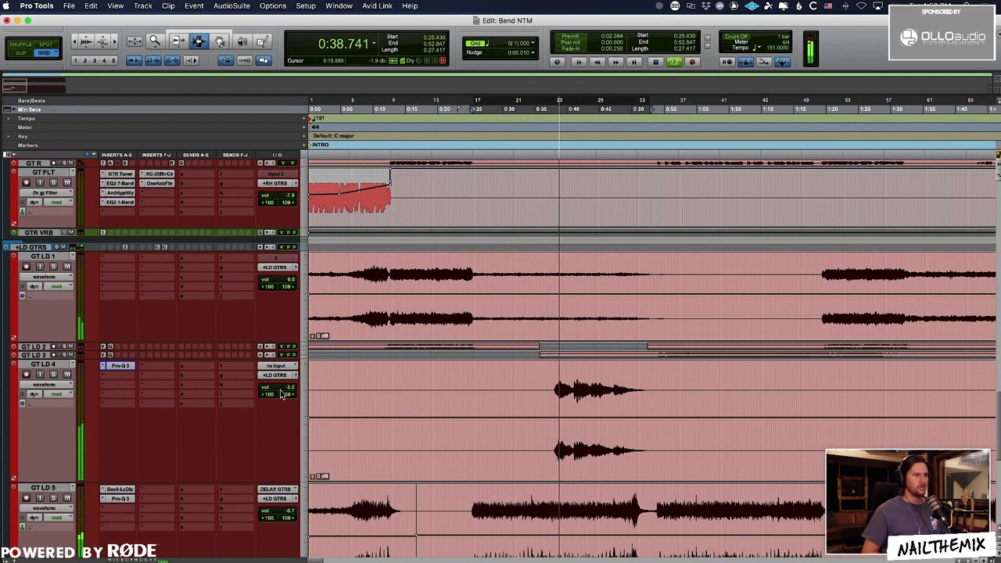
Stop playback and add a Kick SC (Mono) send on send slot j of the PROD KICK 2 track
scroll(332, 382, "up", 15)
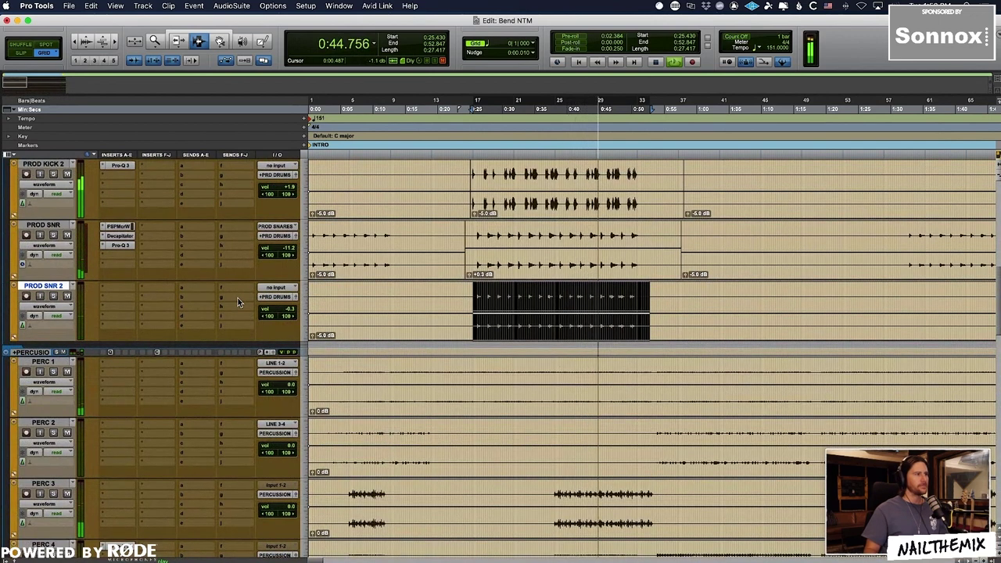
scroll(231, 292, "up", 3)
key("space")
left_click(236, 302)
type("kick")
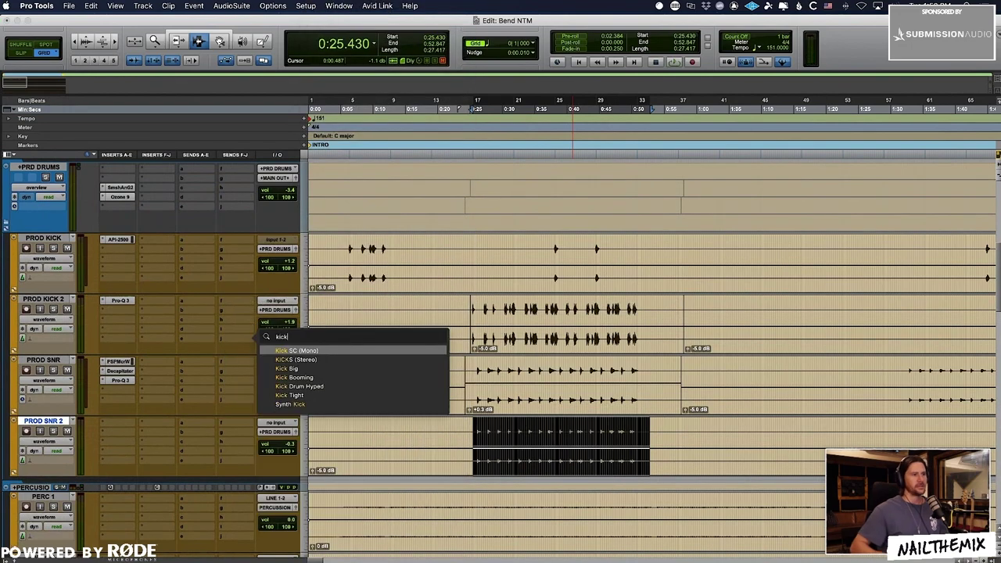
key("Return")
Enlarge the +PRODUCTION and SUB BASS tracks and place the playback start at 25.033 seconds
scroll(66, 247, "down", 10)
scroll(66, 247, "down", 8)
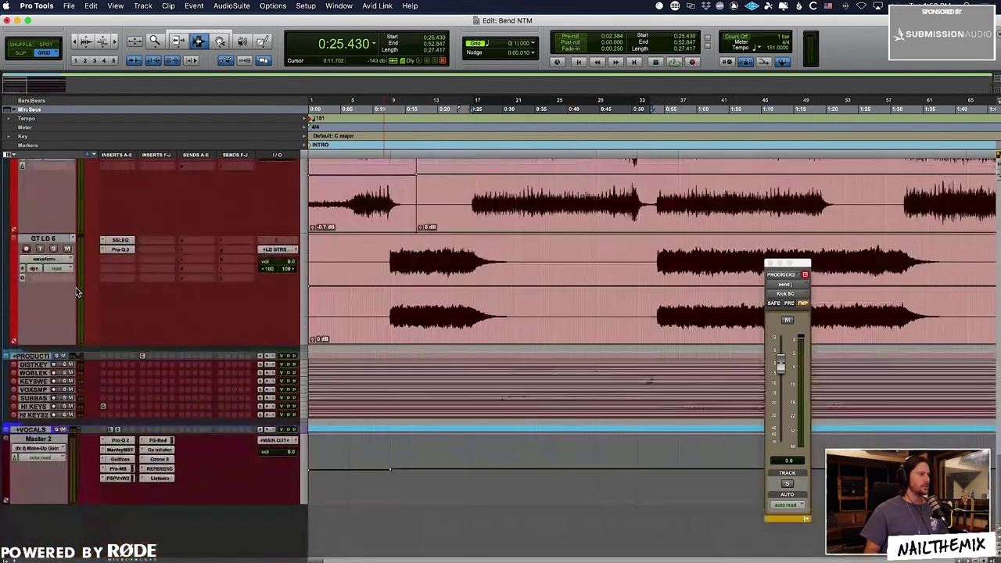
left_click_drag(185, 360, 185, 423)
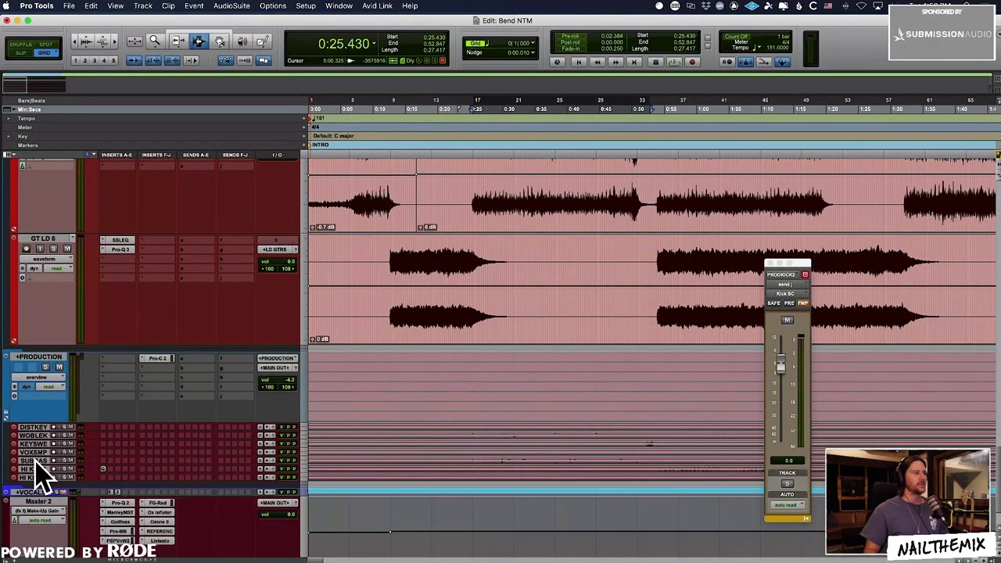
key("ctrl+Up")
left_click(472, 227)
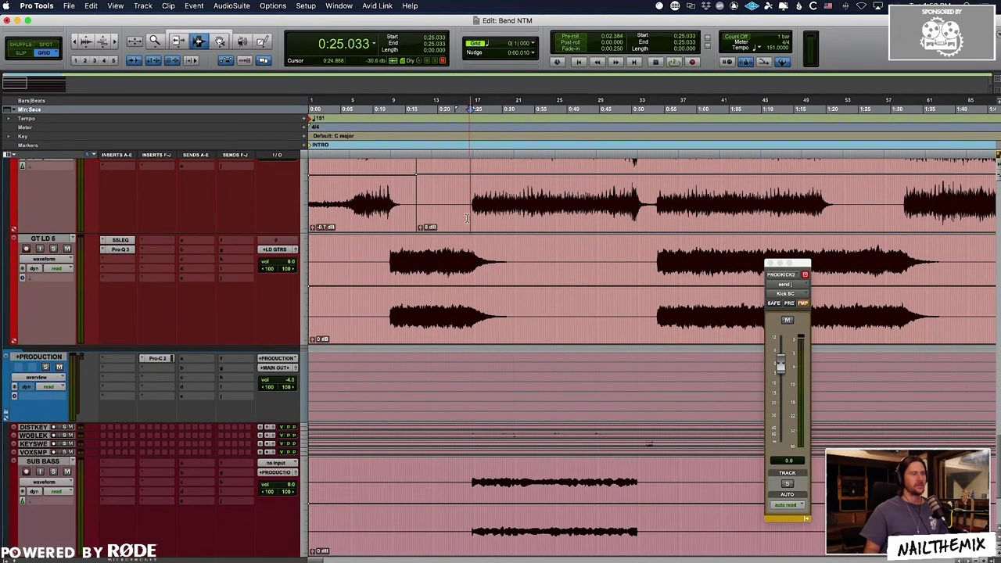
Play from 25.033 seconds and set the Kick SC send level of PROD KICK 2 to -3.3 dB
scroll(417, 298, "up", 10)
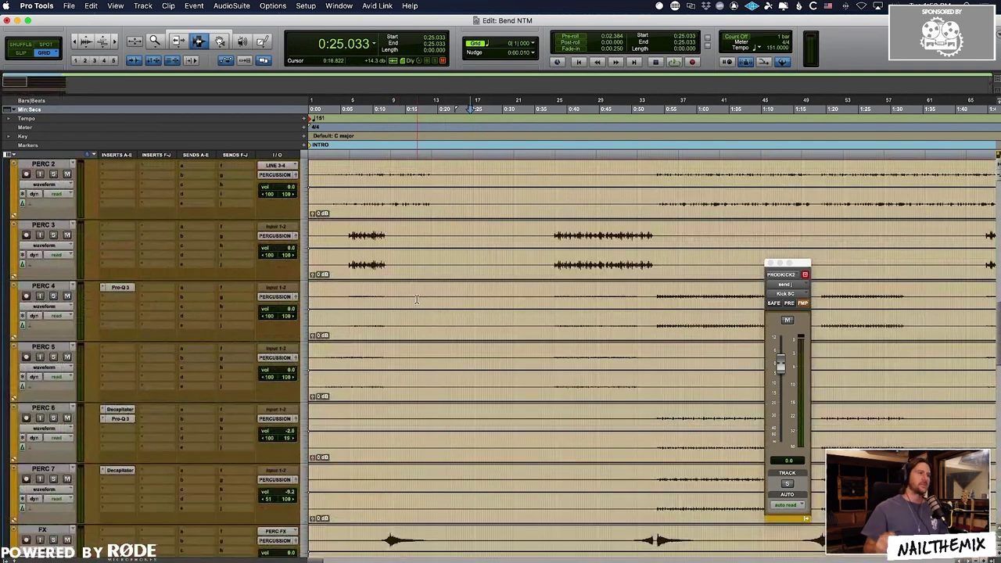
scroll(417, 298, "up", 2)
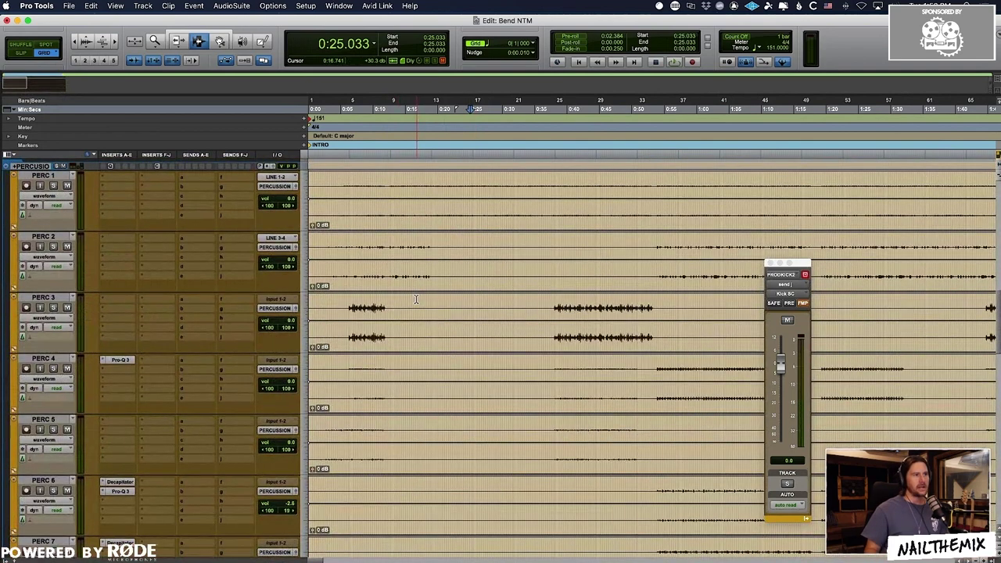
scroll(416, 299, "up", 3)
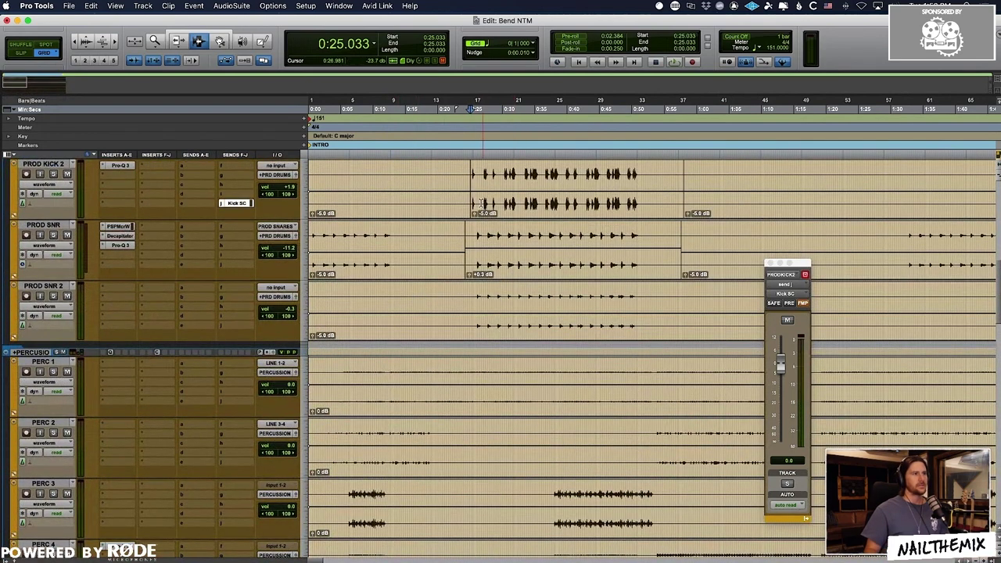
key("space")
left_click_drag(781, 364, 782, 292)
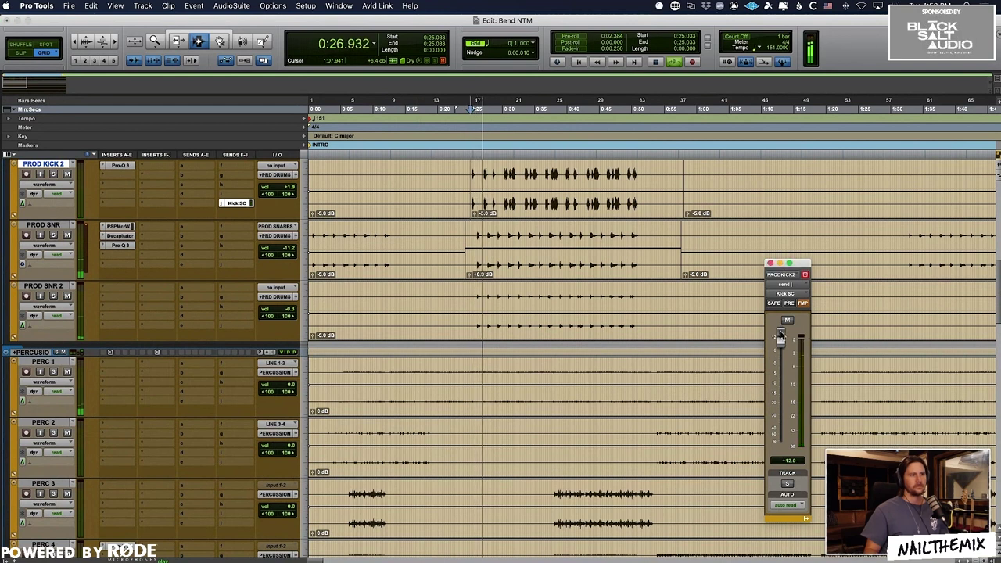
left_click_drag(779, 341, 780, 352)
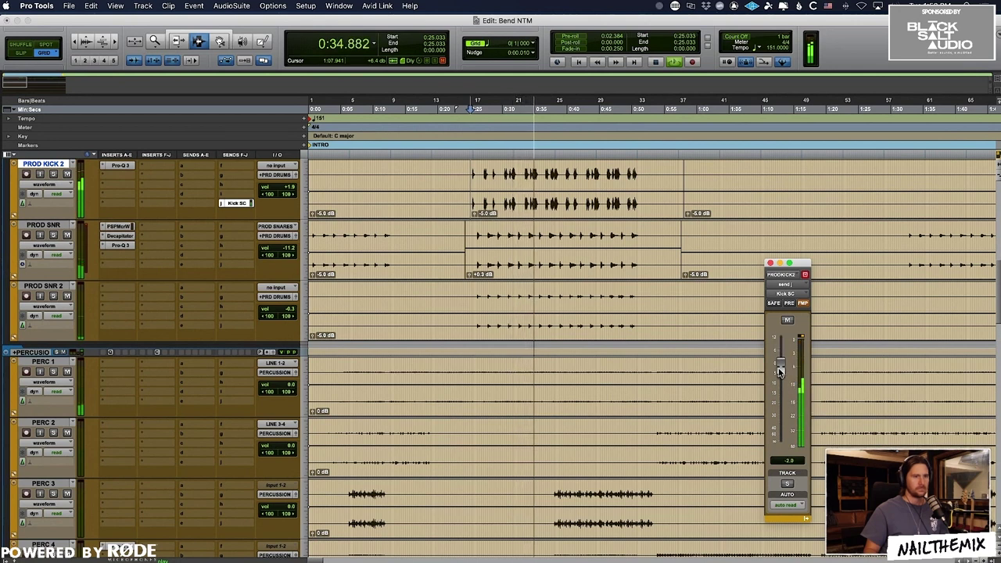
left_click_drag(779, 374, 779, 375)
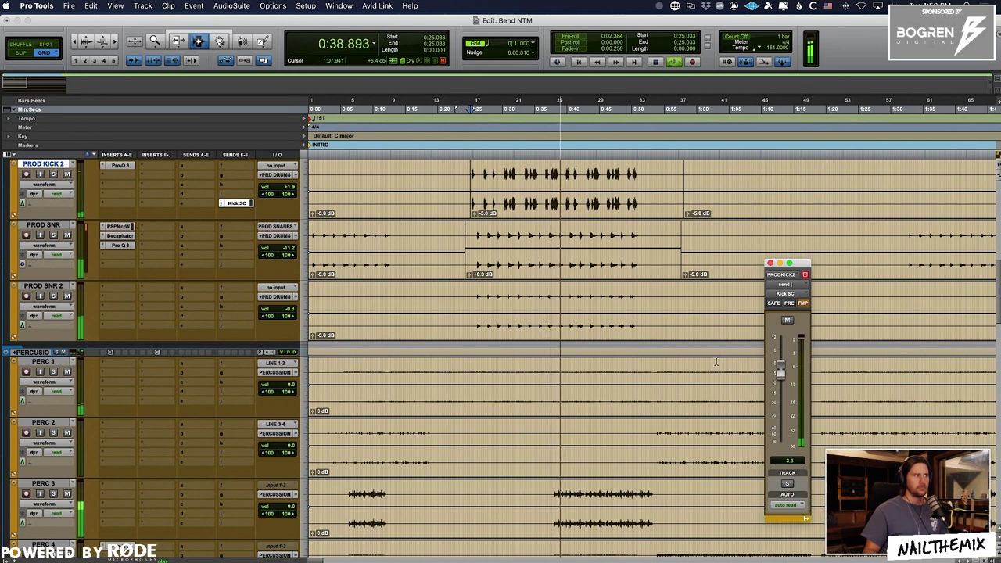
In PROD KICK 2's Pro-Q 3, boost about 40.6 Hz by 1.16 dB and cut about 146.6 Hz by 1.24 dB
left_click(119, 166)
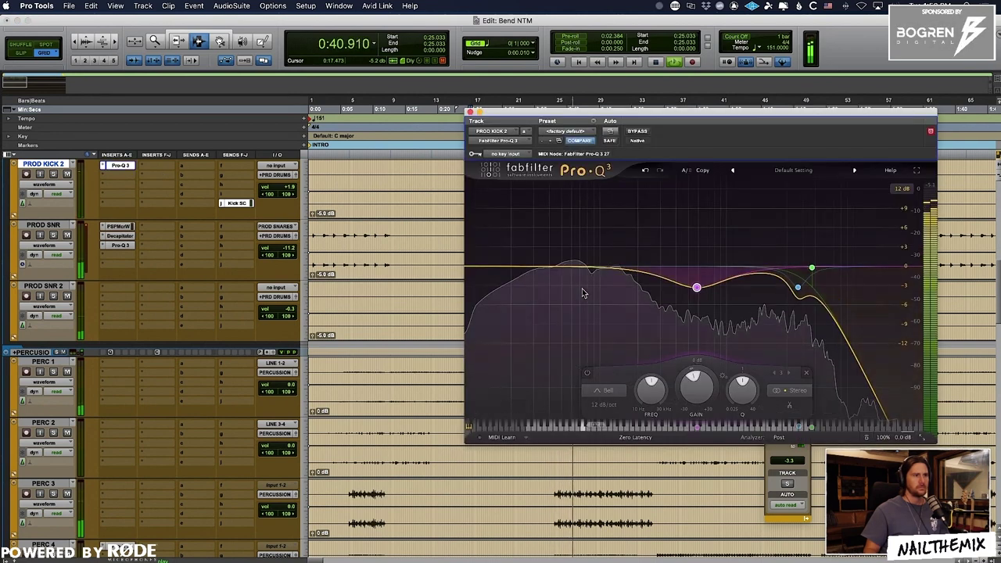
left_click_drag(571, 272, 553, 266)
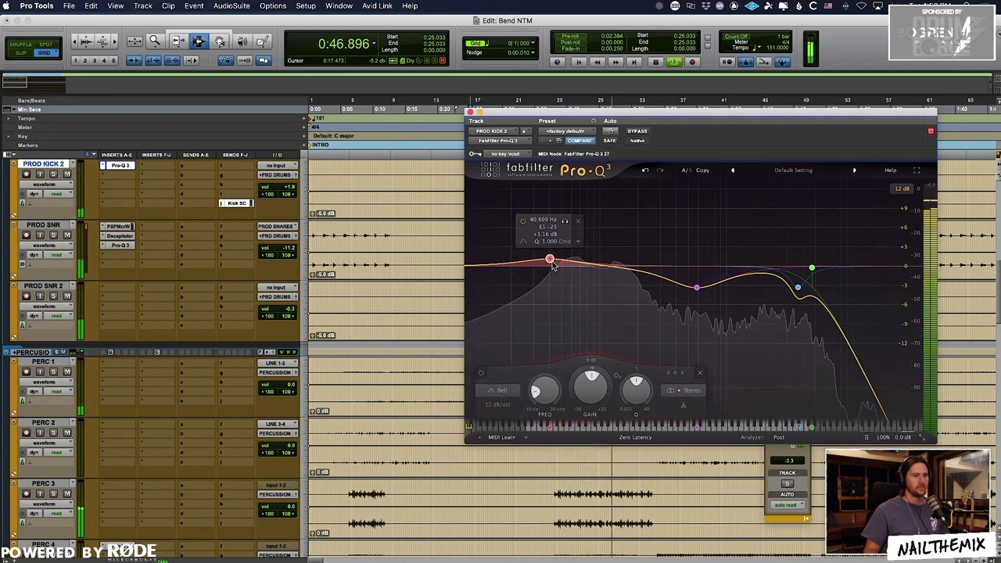
key("space")
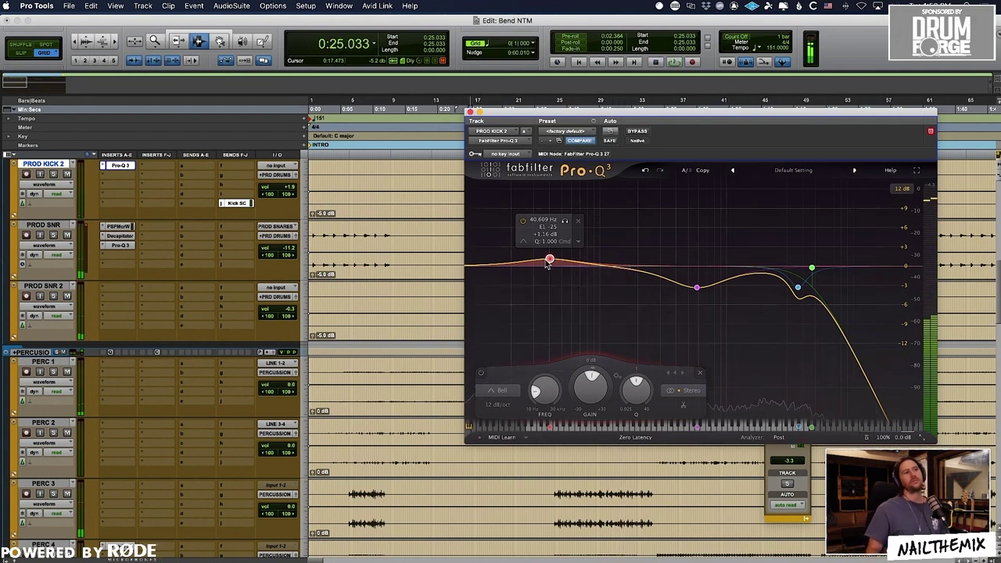
left_click(619, 270)
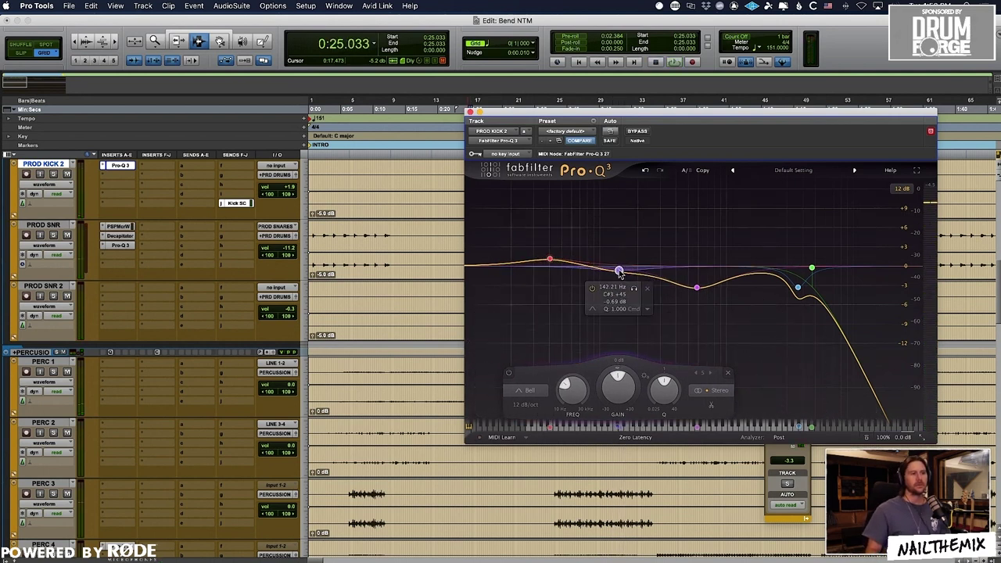
left_click_drag(618, 274, 622, 279)
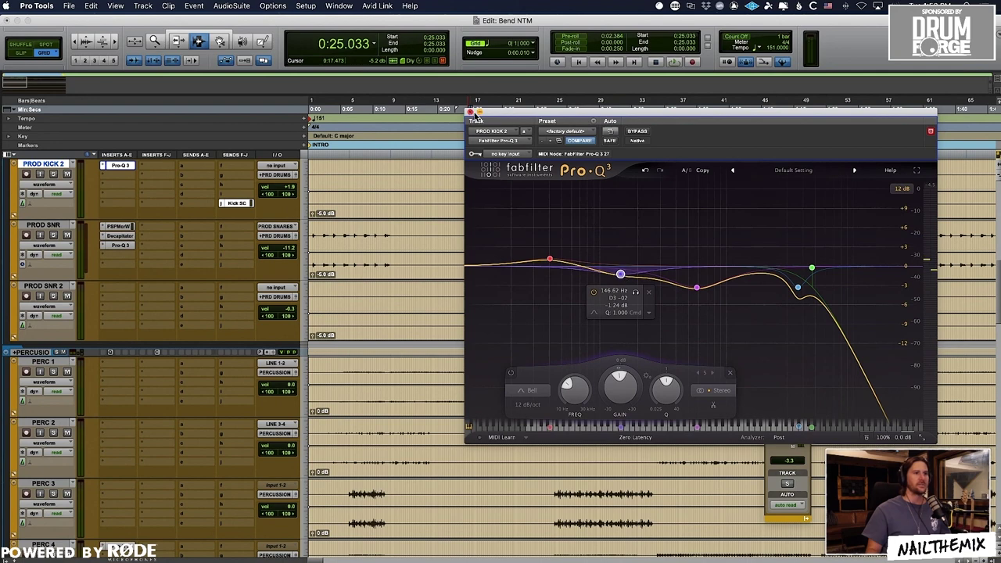
left_click(470, 112)
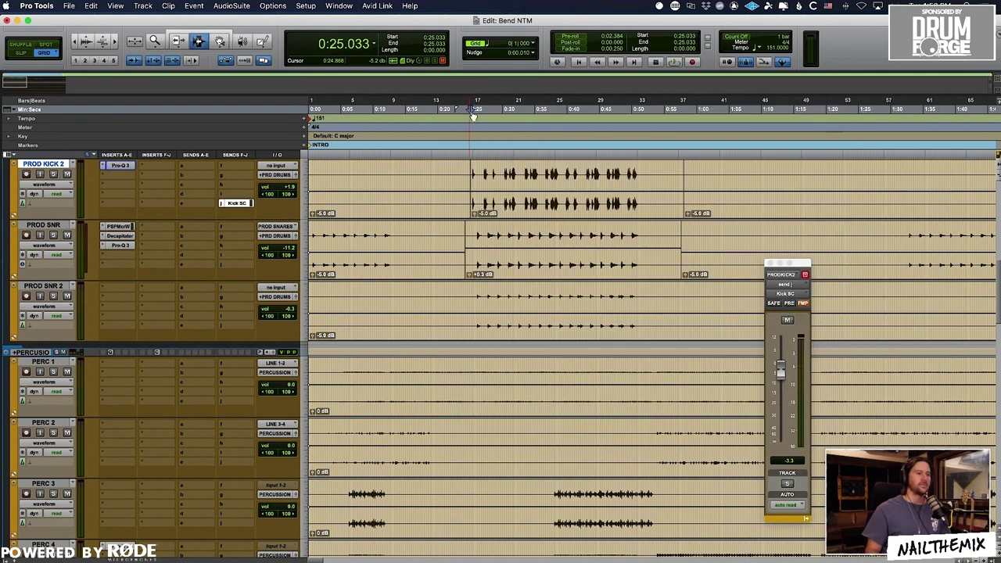
Insert a stereo FabFilter Pro-Q 3 on the SUB BASS track during playback and solo the track to inspect its spectrum
scroll(76, 321, "down", 15)
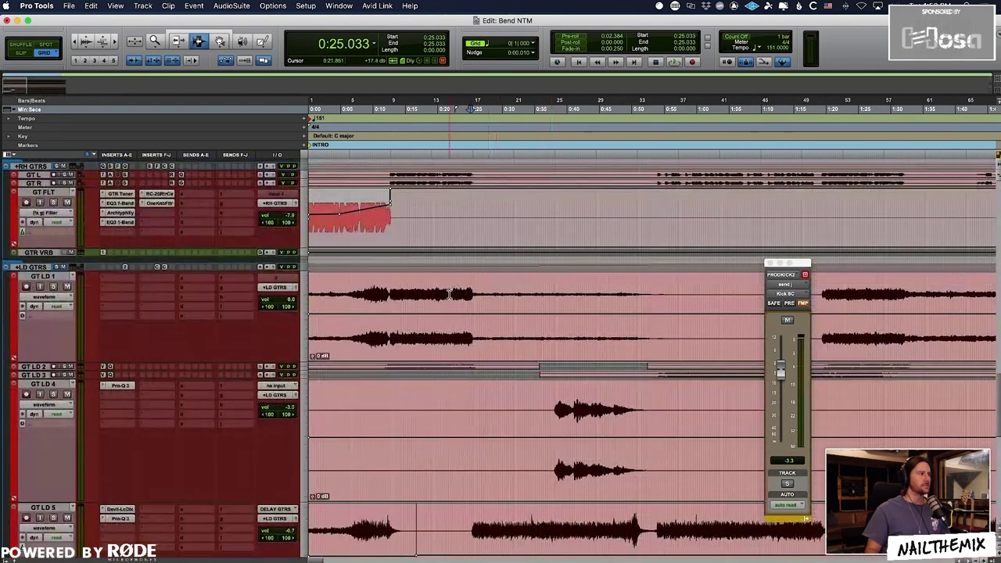
key("space")
left_click(119, 308)
type("g")
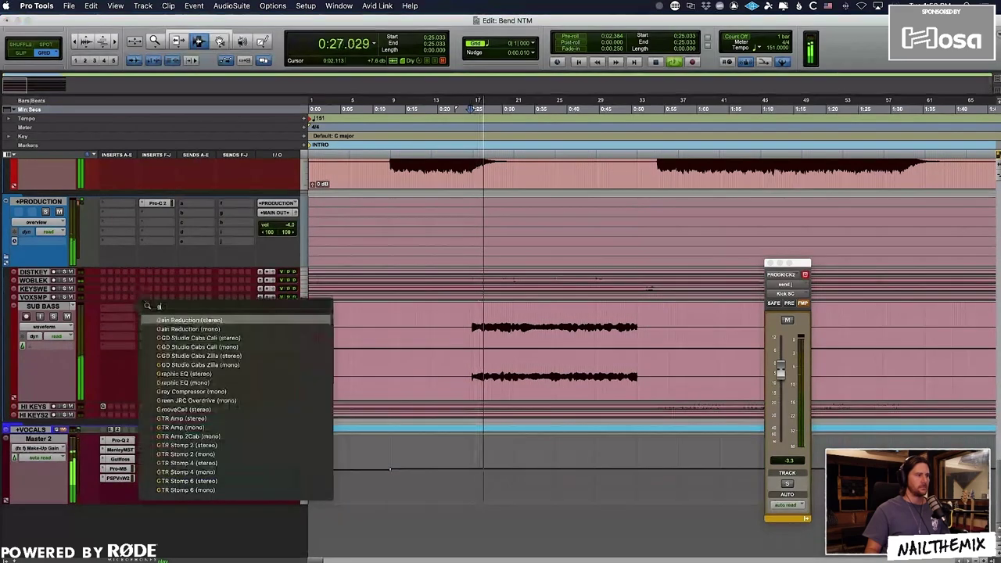
type("sn")
type("fab")
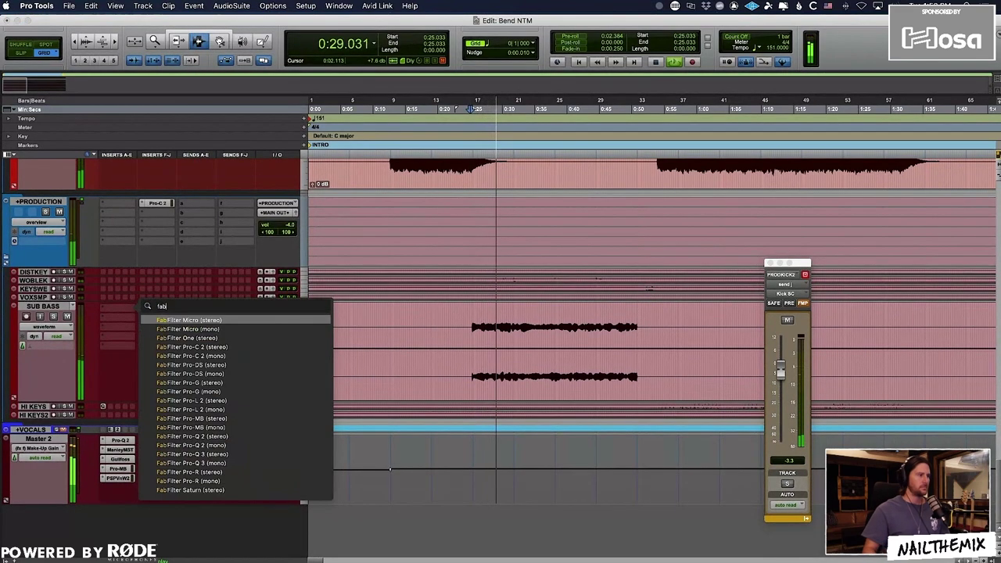
left_click(244, 453)
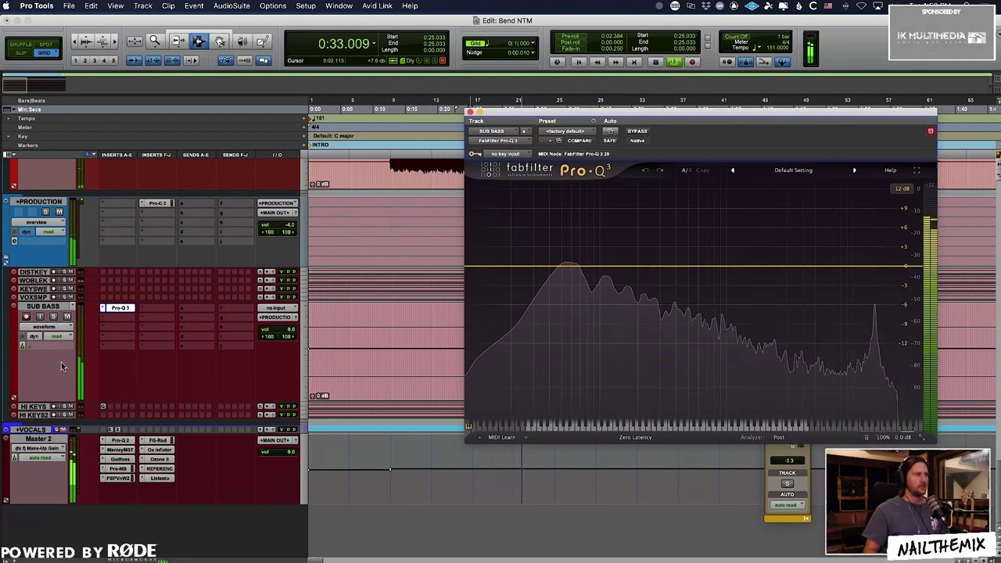
left_click(55, 317)
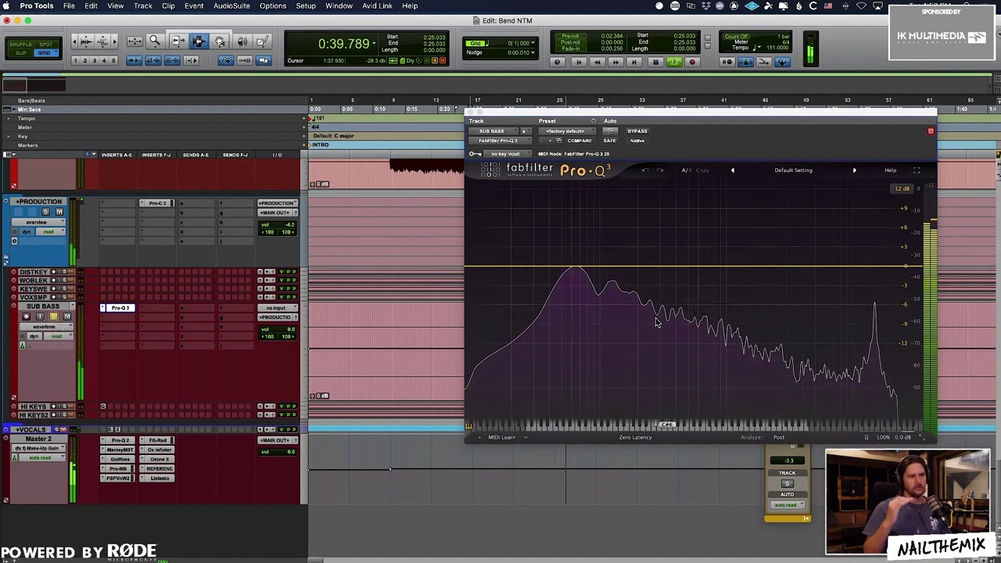
mouse_move(657, 322)
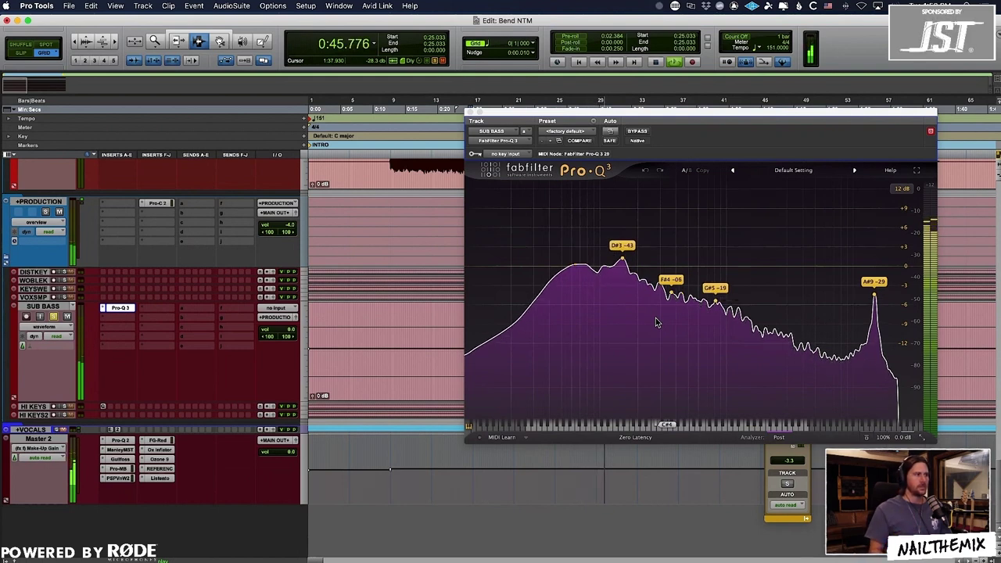
Move SUB BASS's Pro-Q 3 to a lower insert slot and insert the MV2 plug-in in the first slot
left_click_drag(120, 309, 119, 319)
left_click(123, 308)
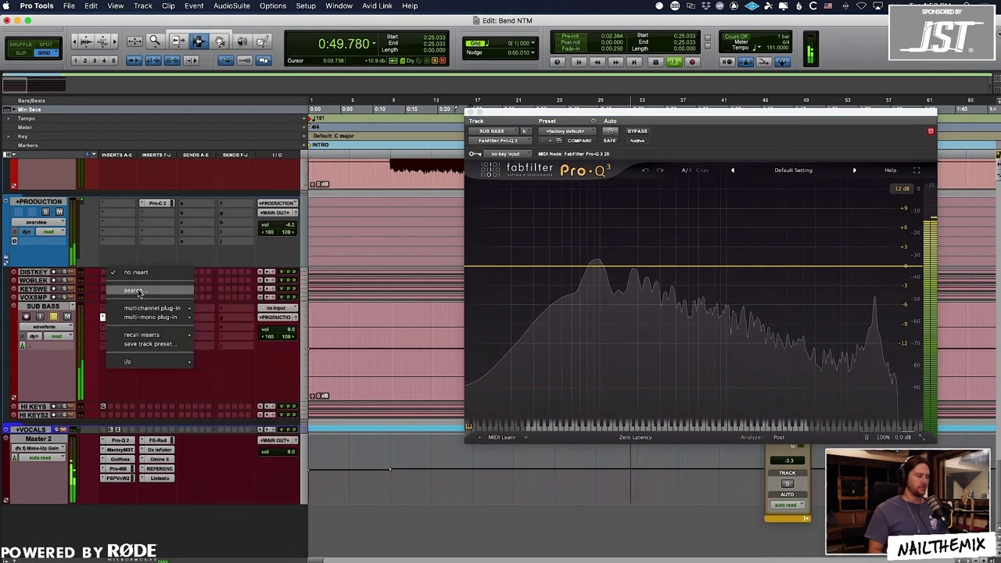
key("Escape")
left_click(139, 294)
type("pro")
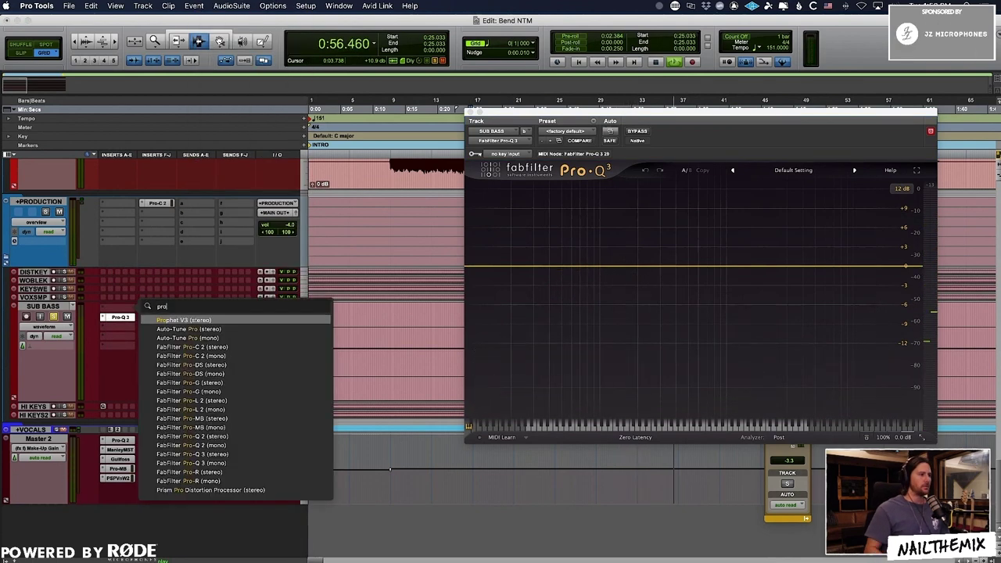
left_click_drag(170, 307, 150, 316)
type("mv")
left_click(194, 322)
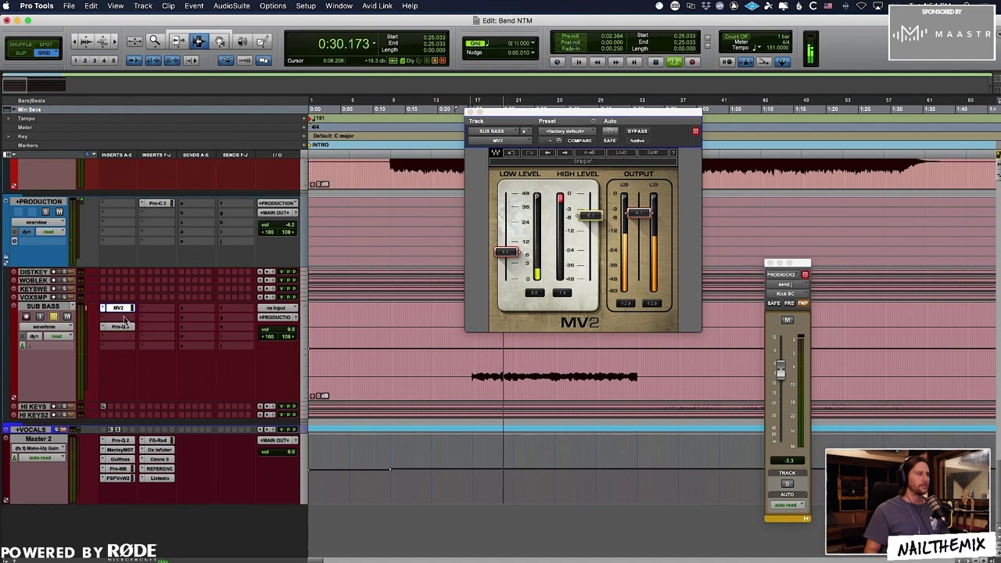
Insert FabFilter Pro-C 2 on the SUB BASS track in the slot between MV2 and Pro-Q 3
left_click(124, 320)
key("Escape")
left_click(140, 306)
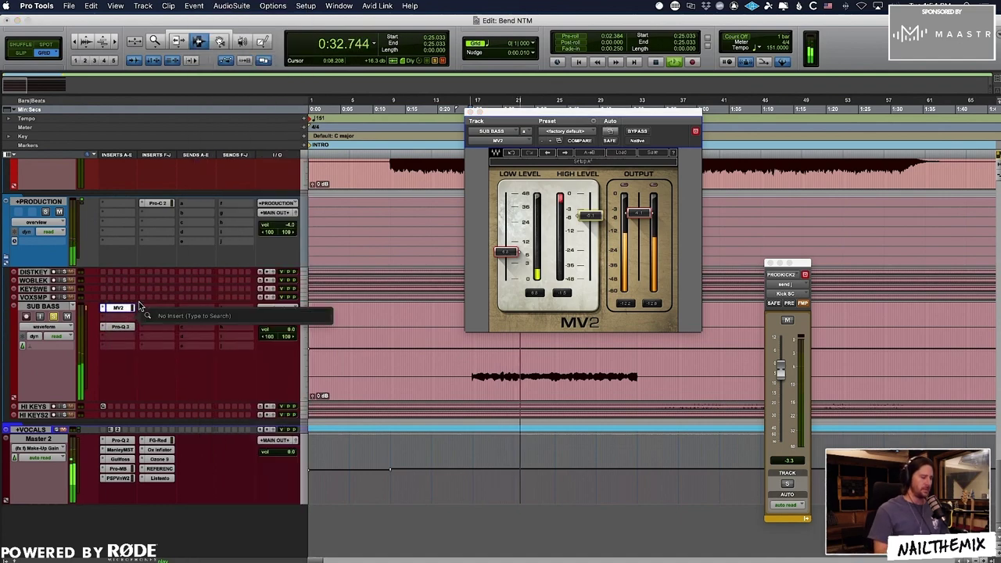
type("pro")
left_click(200, 355)
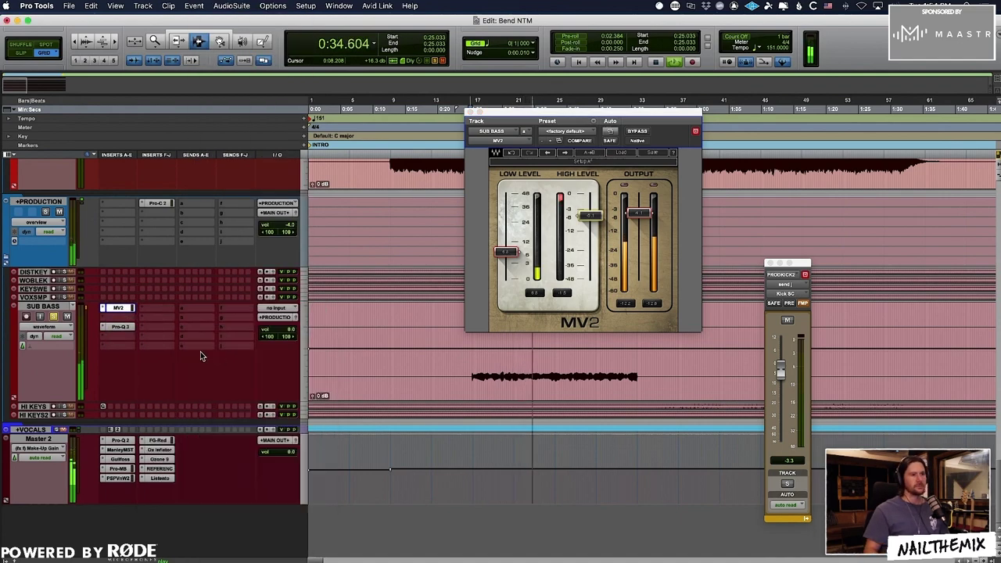
Review the compression styles in SUB BASS's Pro-C 2, keep Clean, and shorten the attack and release
left_click(619, 337)
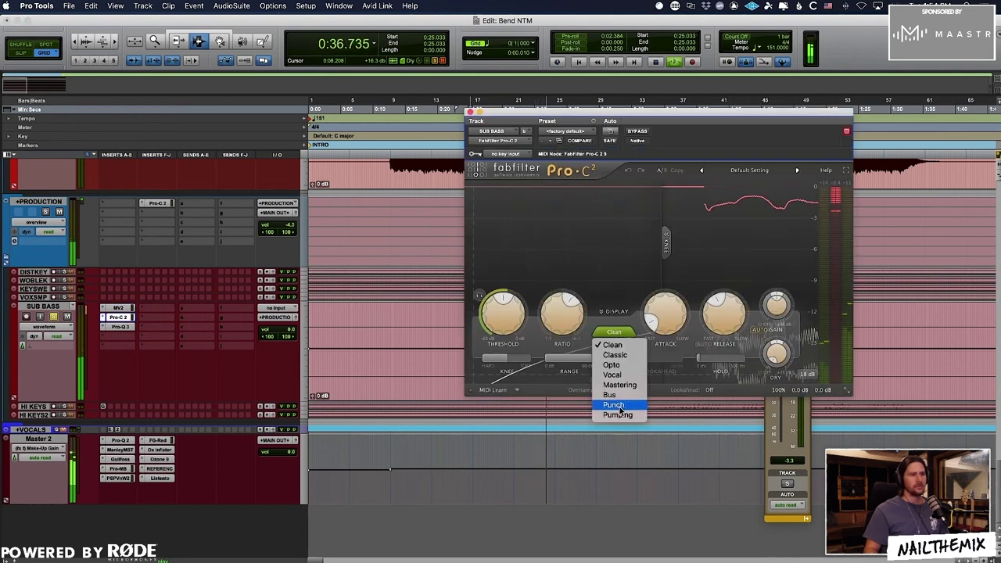
left_click(592, 257)
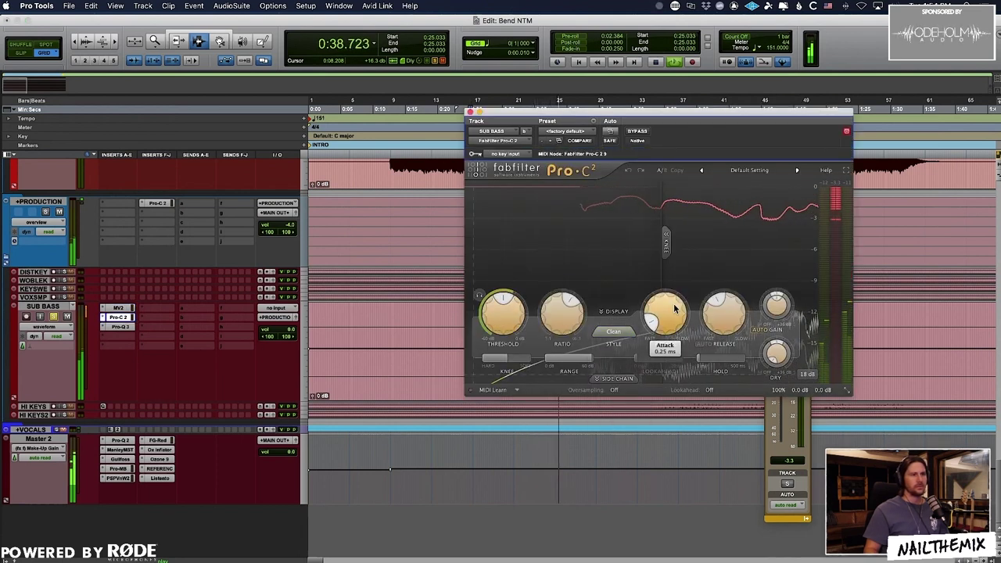
left_click_drag(664, 312, 706, 529)
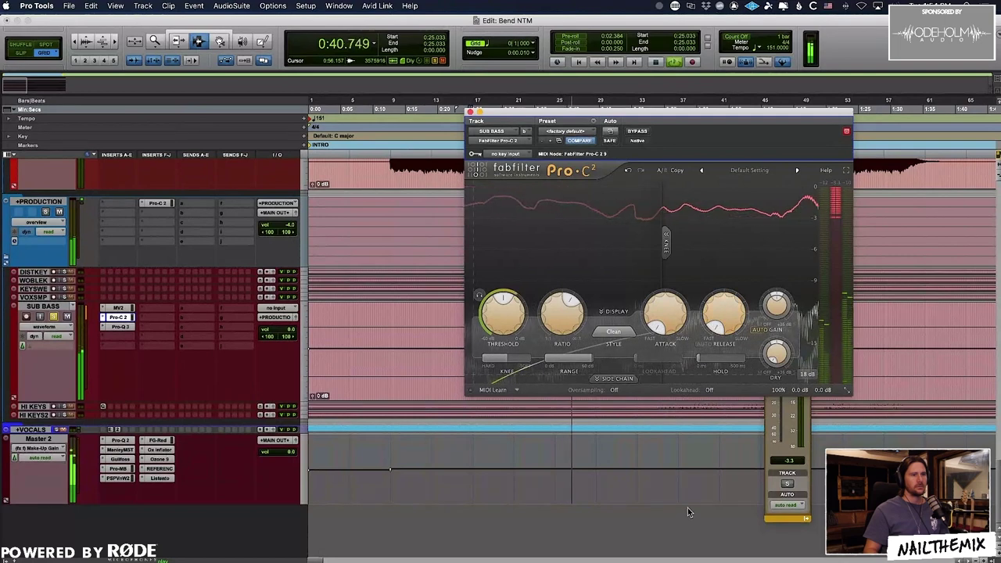
left_click_drag(717, 335, 721, 308)
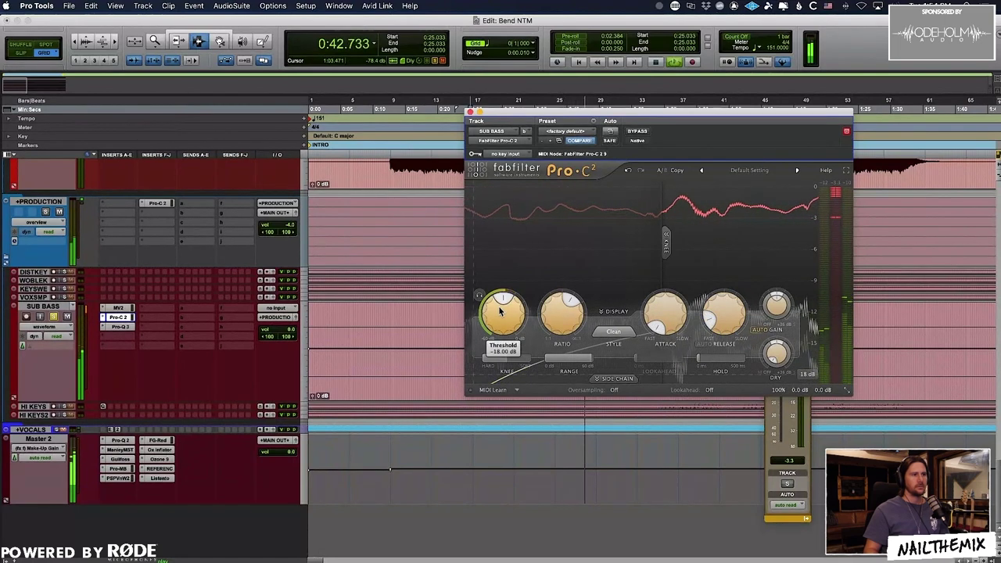
Lower Pro-C 2's threshold to -27.77 dB, restart playback from 25.033 seconds and lengthen the attack slightly
left_click_drag(501, 309, 499, 326)
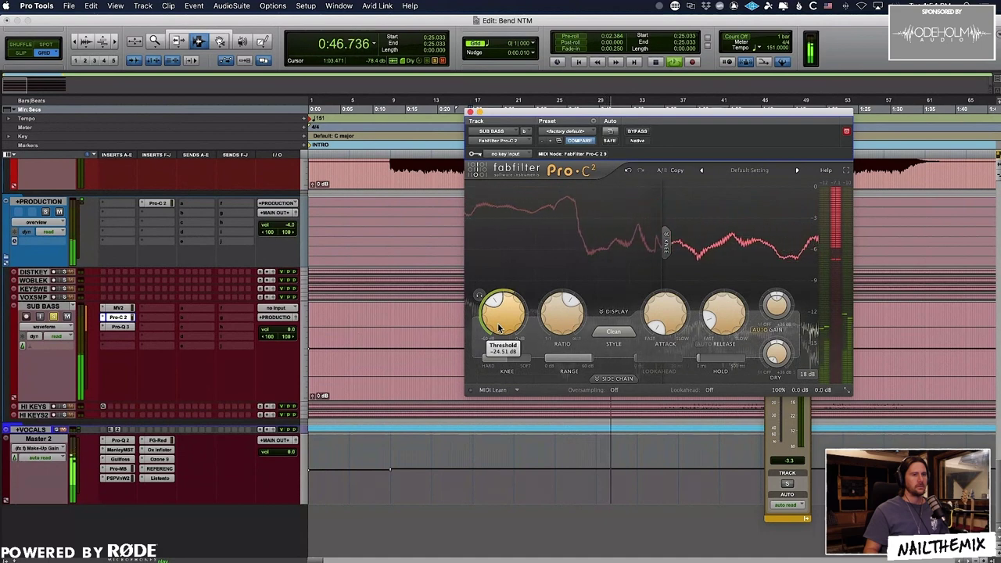
left_click_drag(499, 327, 499, 335)
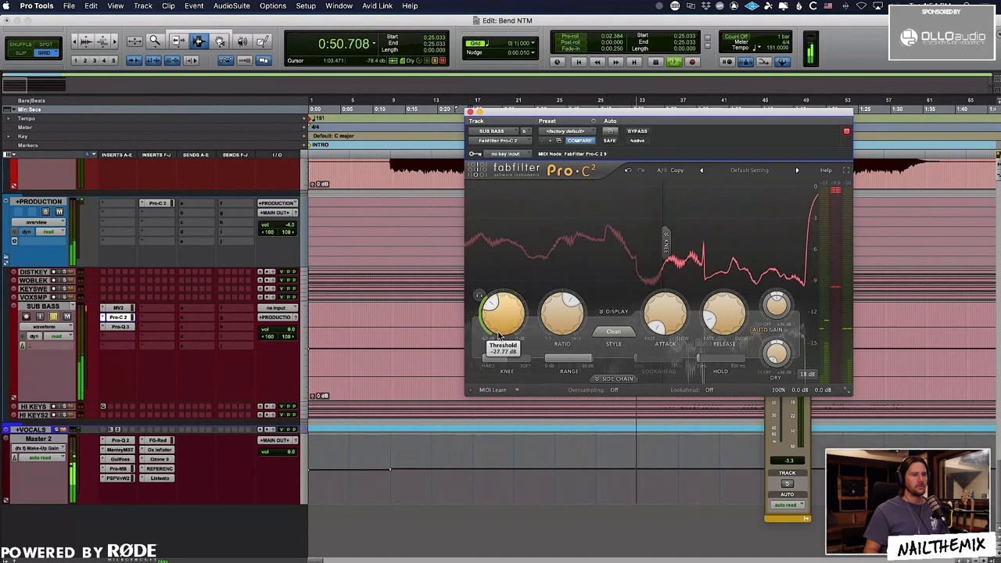
key("space")
key("space")
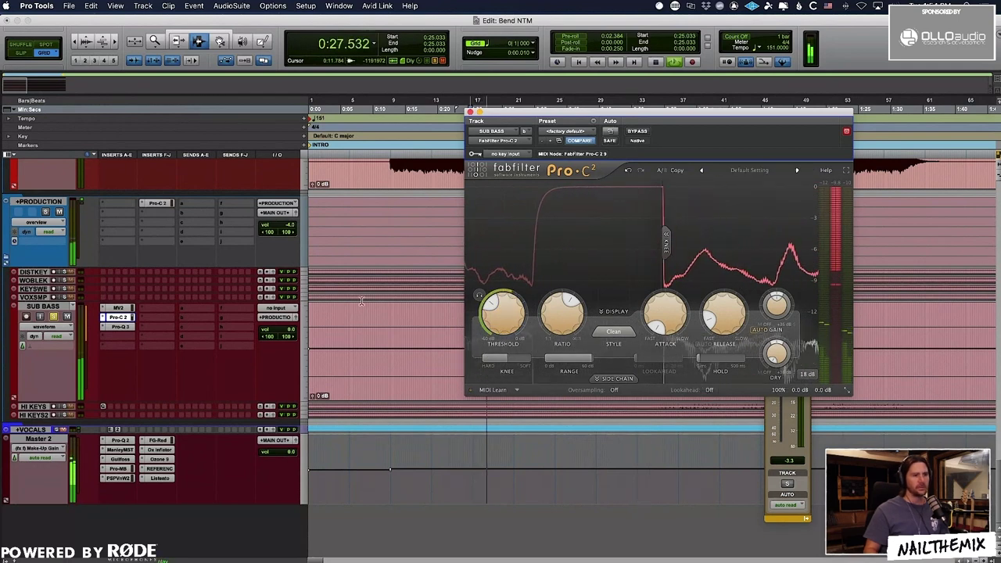
mouse_move(670, 312)
left_click_drag(671, 311, 667, 305)
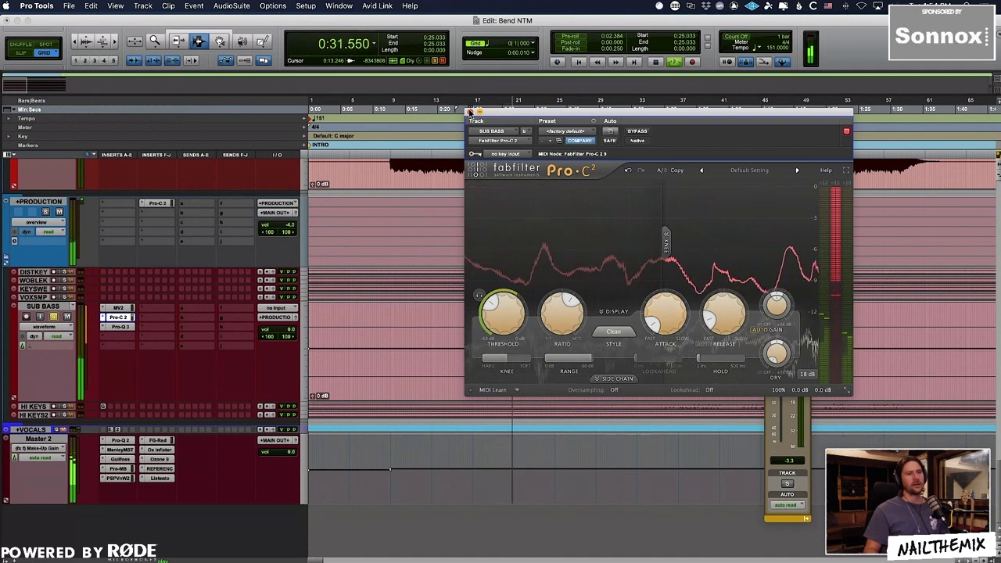
Bypass SUB BASS's Pro-C 2 for comparison during playback, close the plug-in window and stop playback
left_click(636, 132)
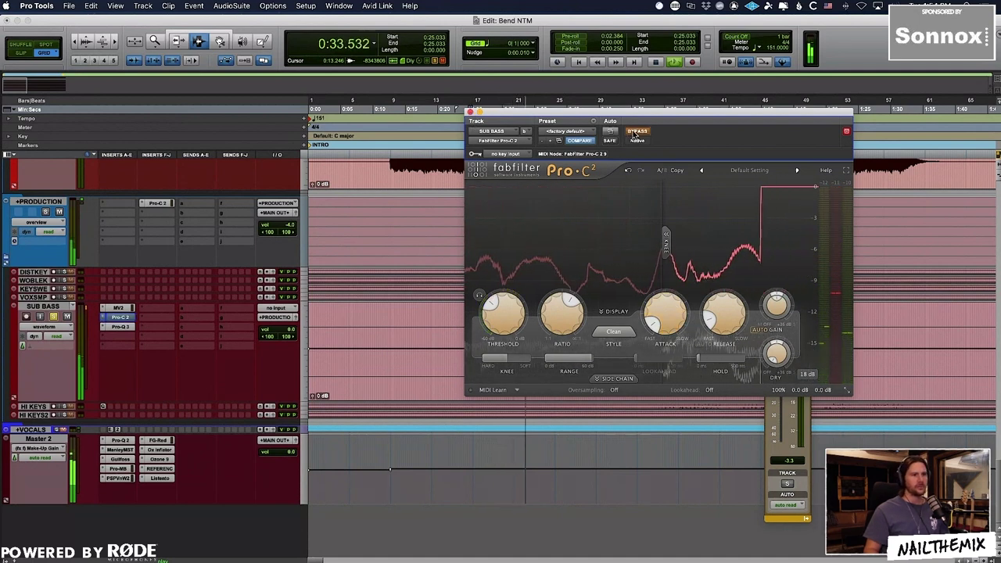
left_click(470, 112)
key("space")
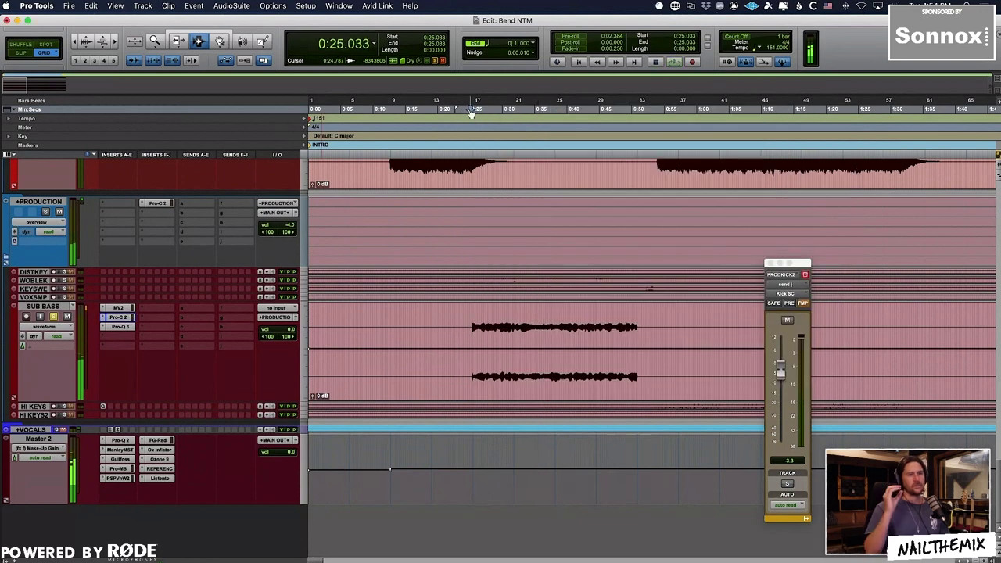
Add a bell cut of about 1.26 dB near 37 Hz in SUB BASS's Pro-Q 3
left_click(123, 327)
left_click(544, 273)
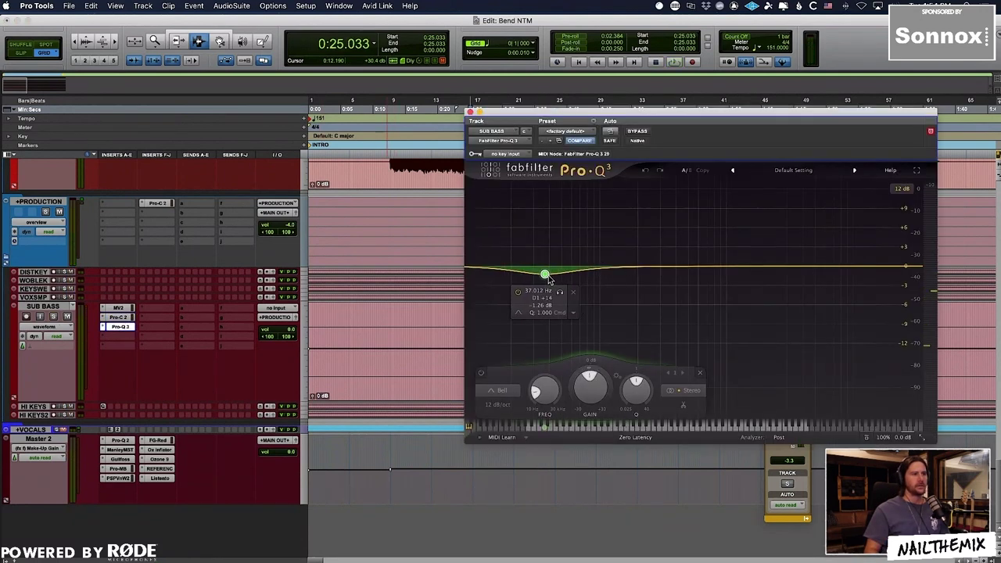